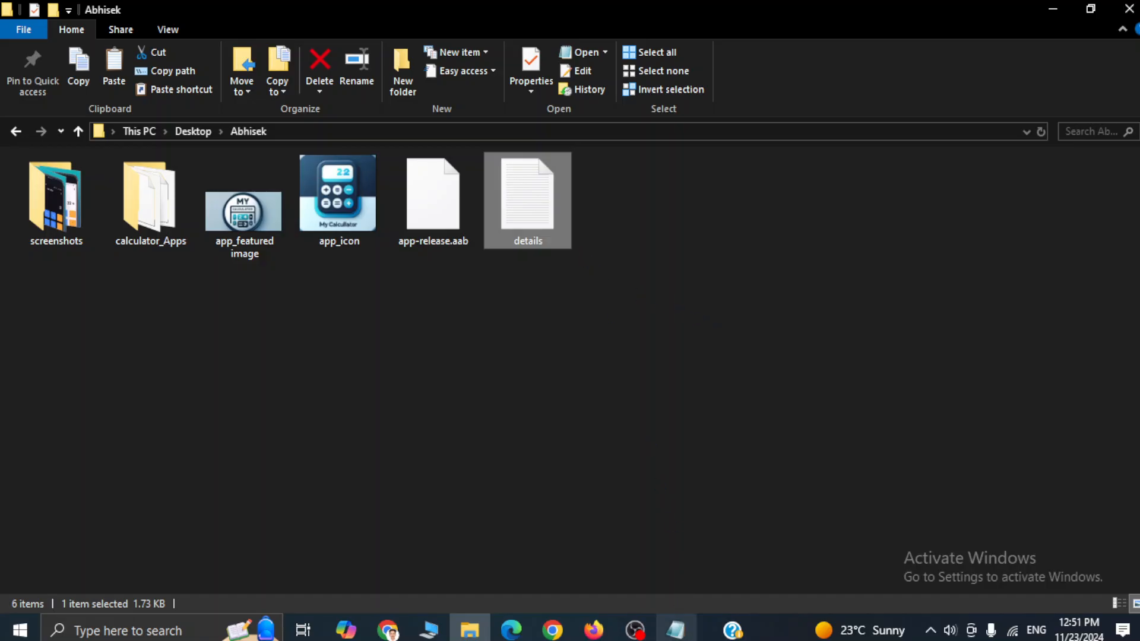
Step: Bring the details notes in Notepad to the front over the File Explorer project folder
click(676, 630)
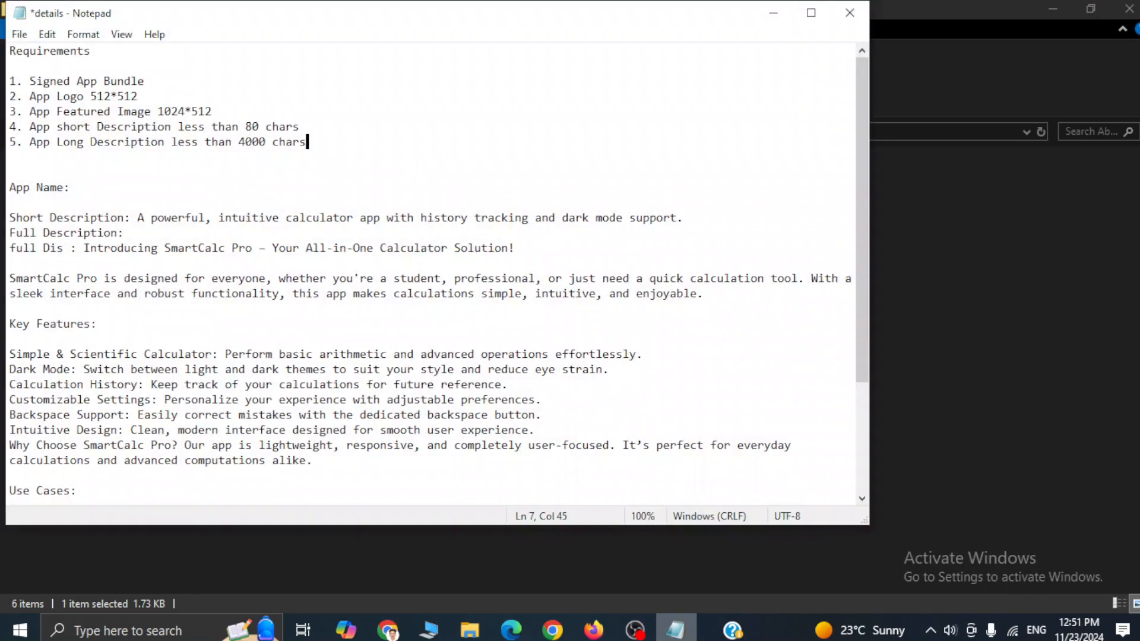
Step: Review the signed bundle, featured image size and short description requirements, then minimize Notepad
click(154, 76)
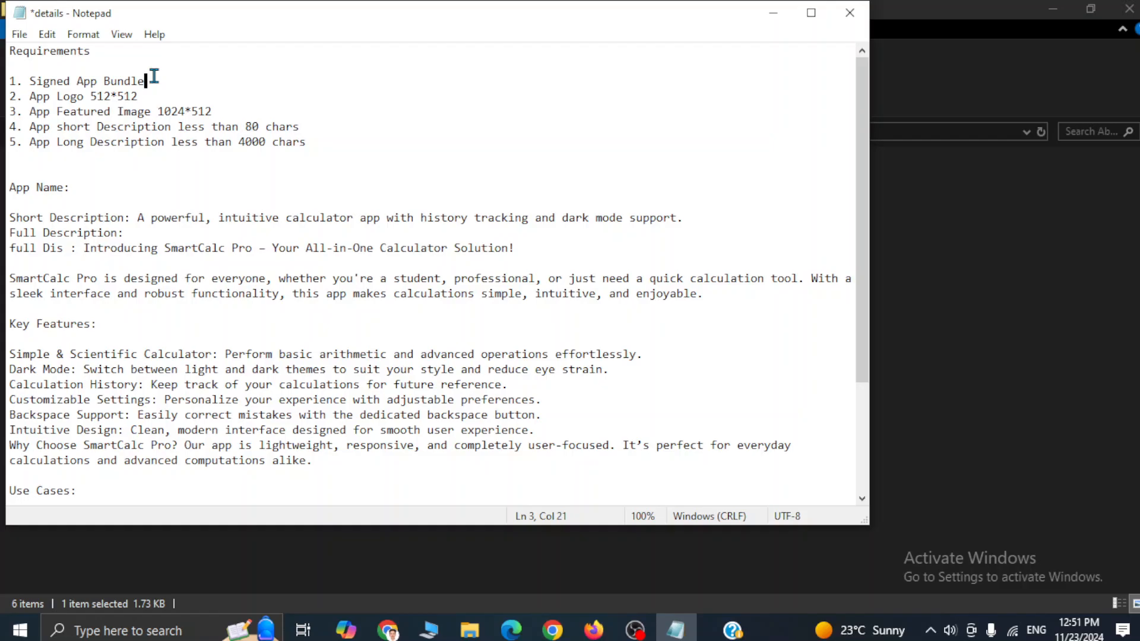
click(144, 112)
click(273, 127)
click(764, 26)
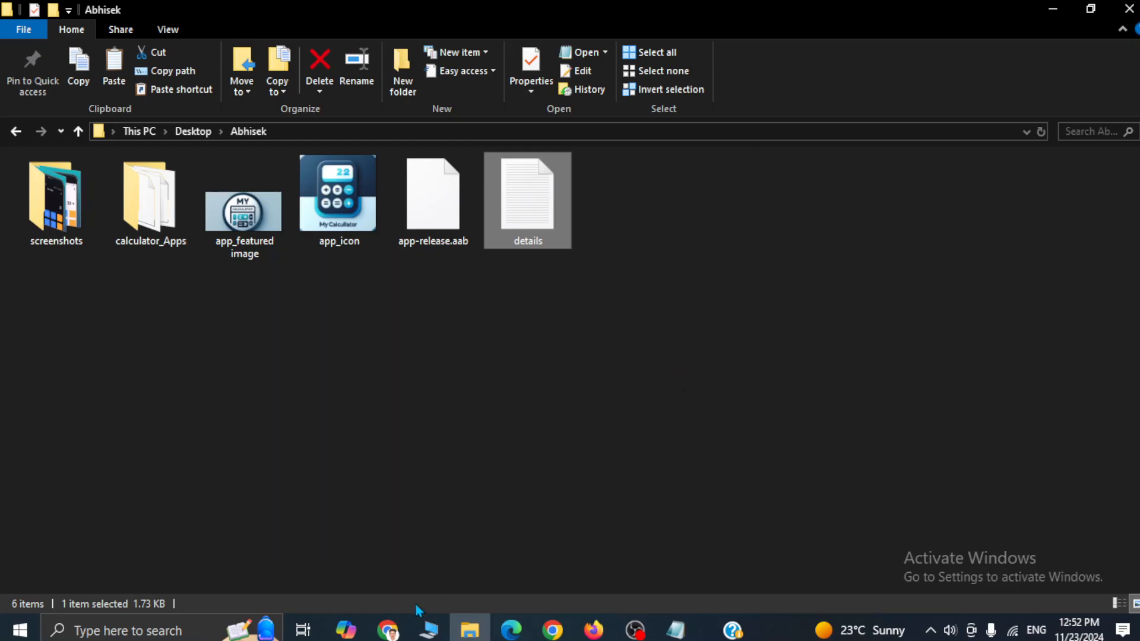
Step: Bring the Play Console browser window forward and scroll through its apps page
click(388, 630)
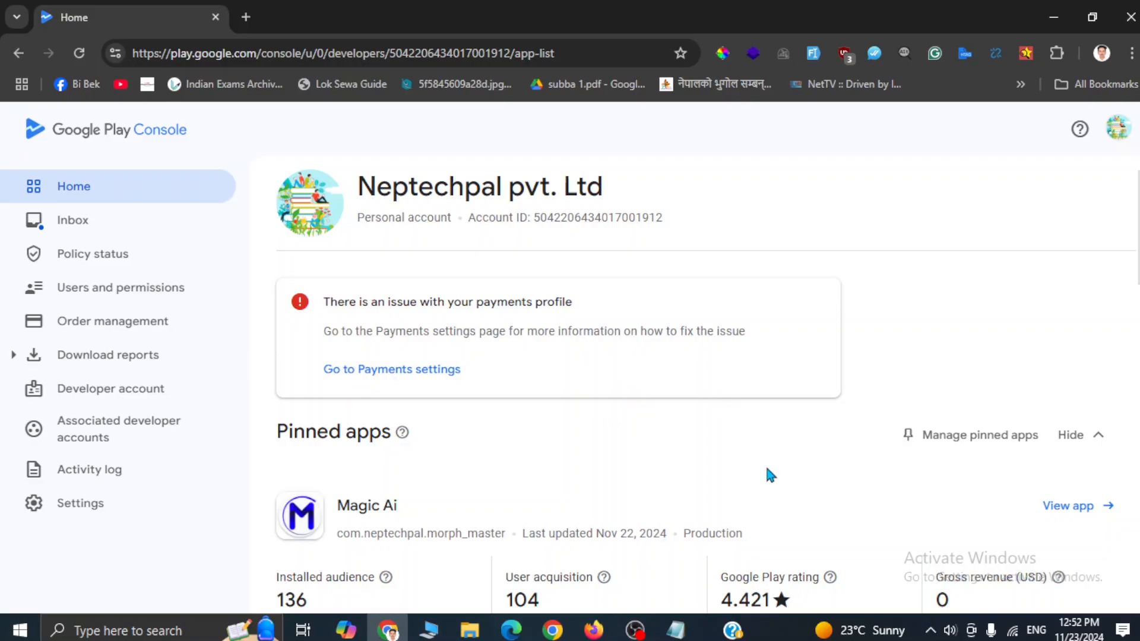
scroll(767, 469, down, 5)
scroll(717, 404, up, 5)
scroll(893, 466, down, 5)
scroll(895, 473, down, 5)
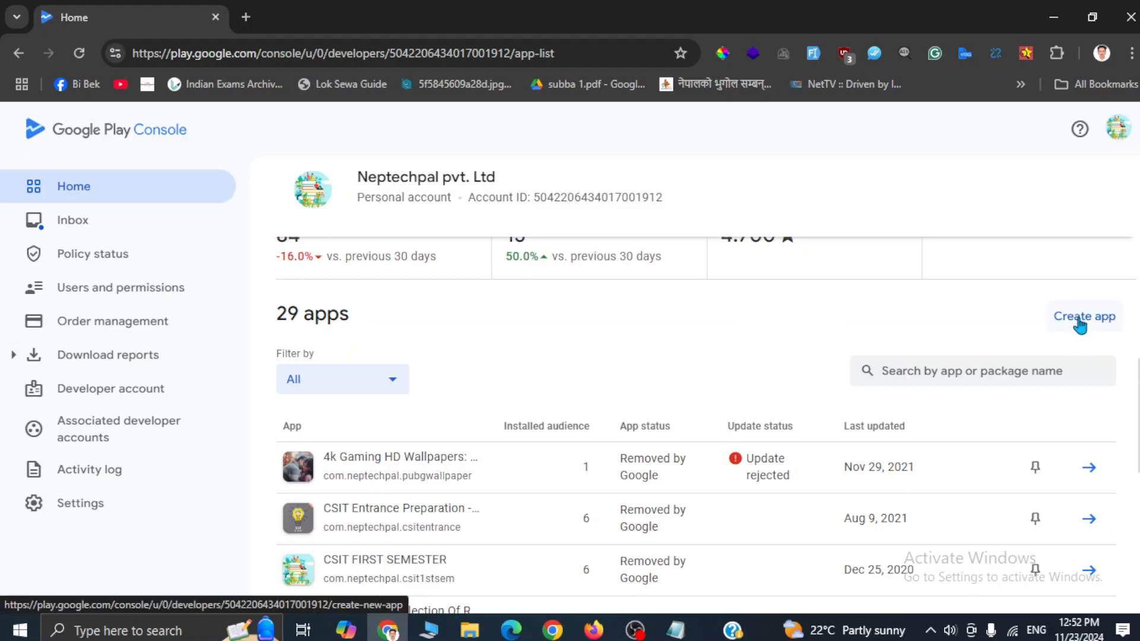
Step: Start a new app with 'All i' as its name, then reopen the details notes
click(1079, 324)
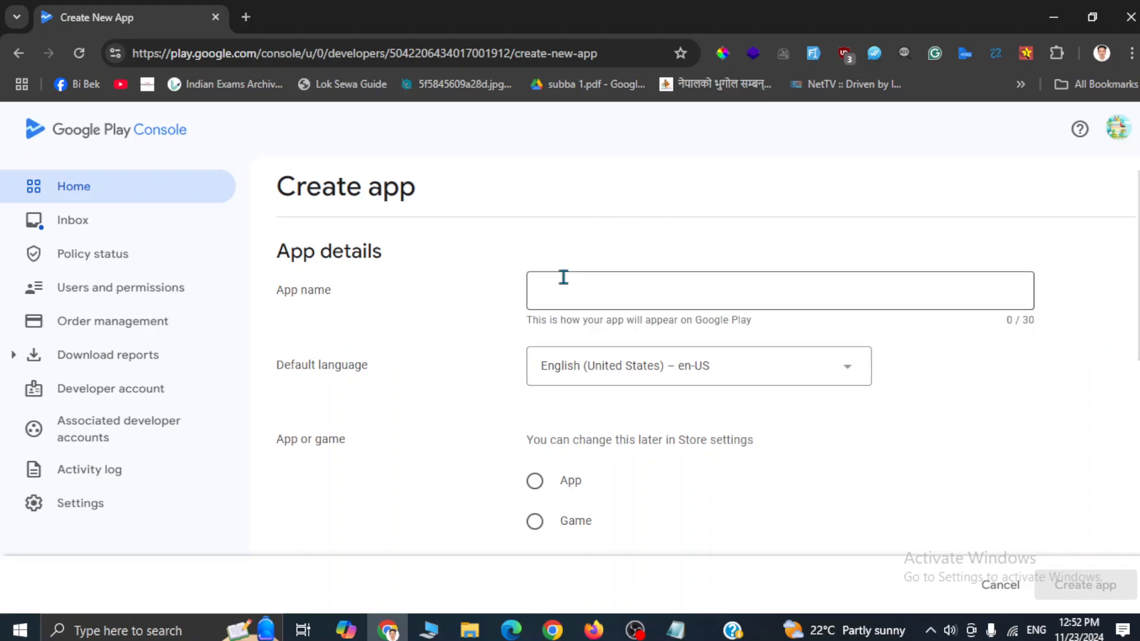
click(563, 291)
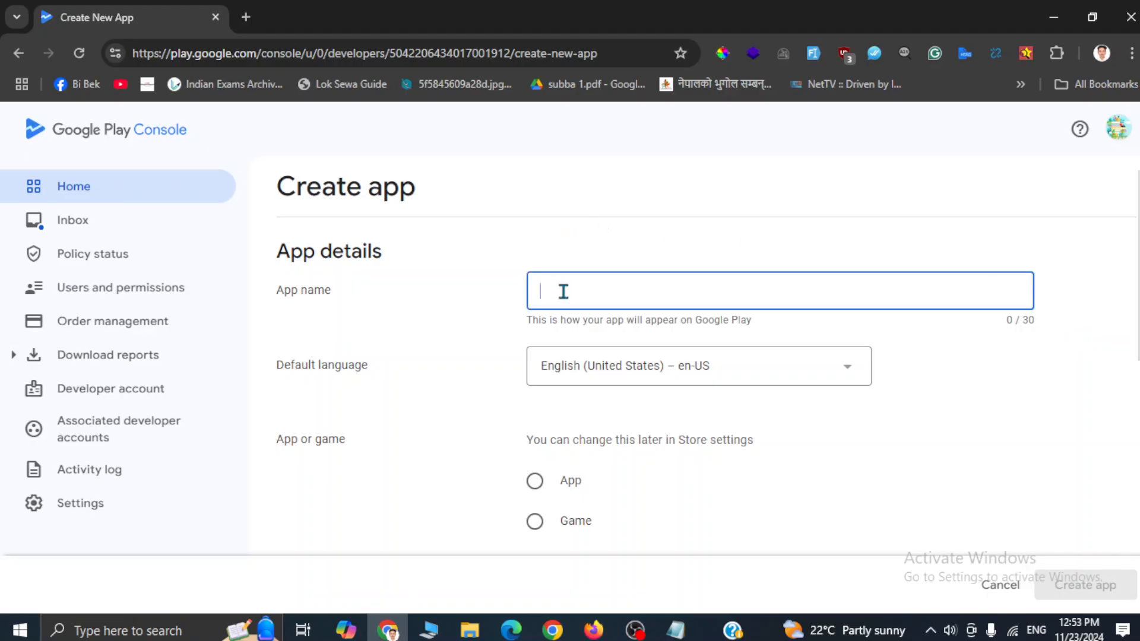
text(All i)
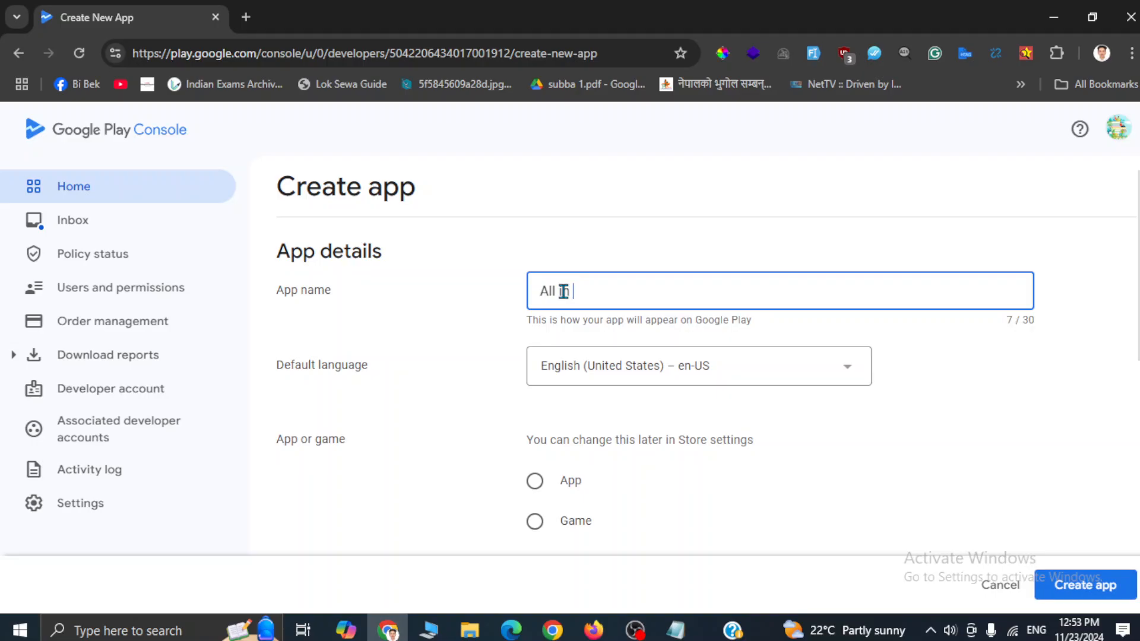
key(alt+Tab)
key(Return)
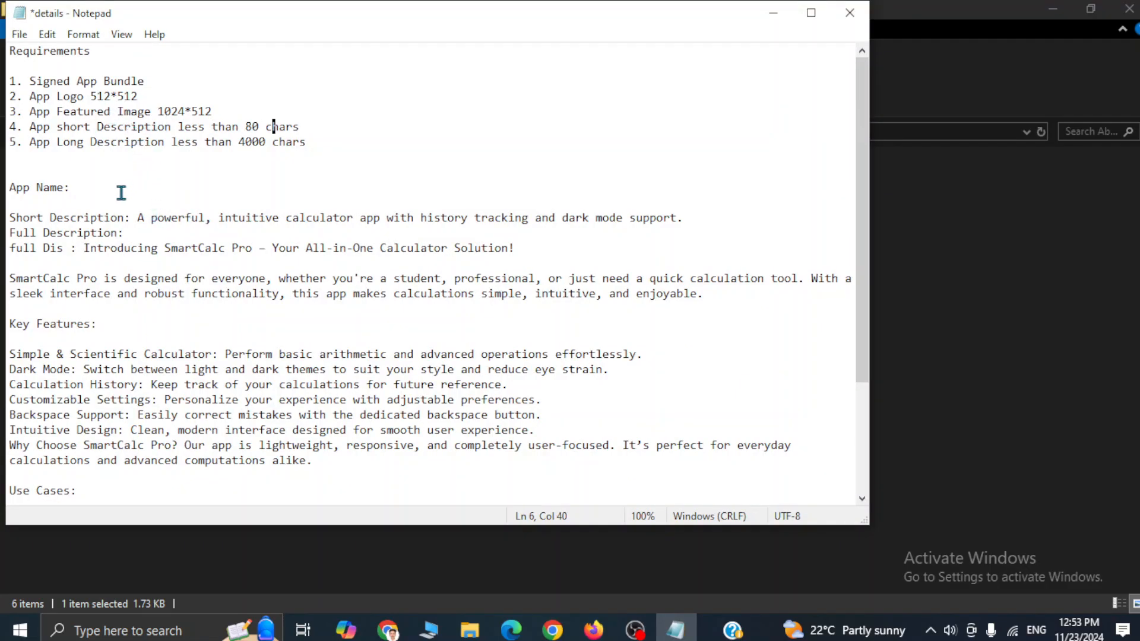
Step: Type 'All in One Calculator' on the notes' App Name line and copy it
click(102, 185)
text(Akhil)
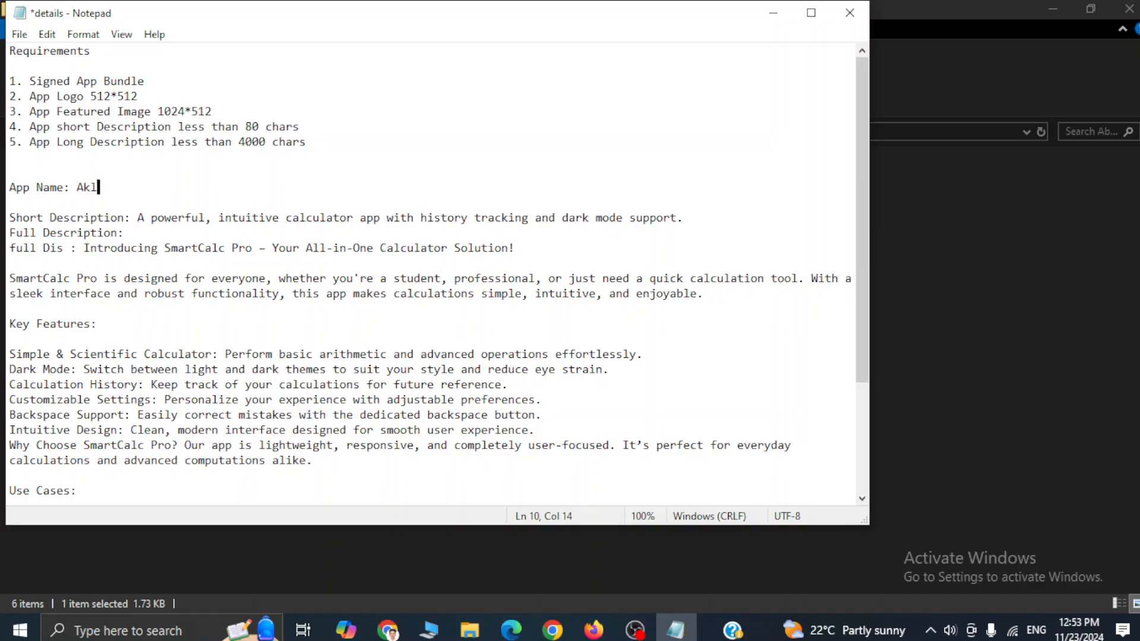
key(BackSpace)
key(BackSpace)
key(BackSpace)
key(BackSpace)
text(ll in One Calculator)
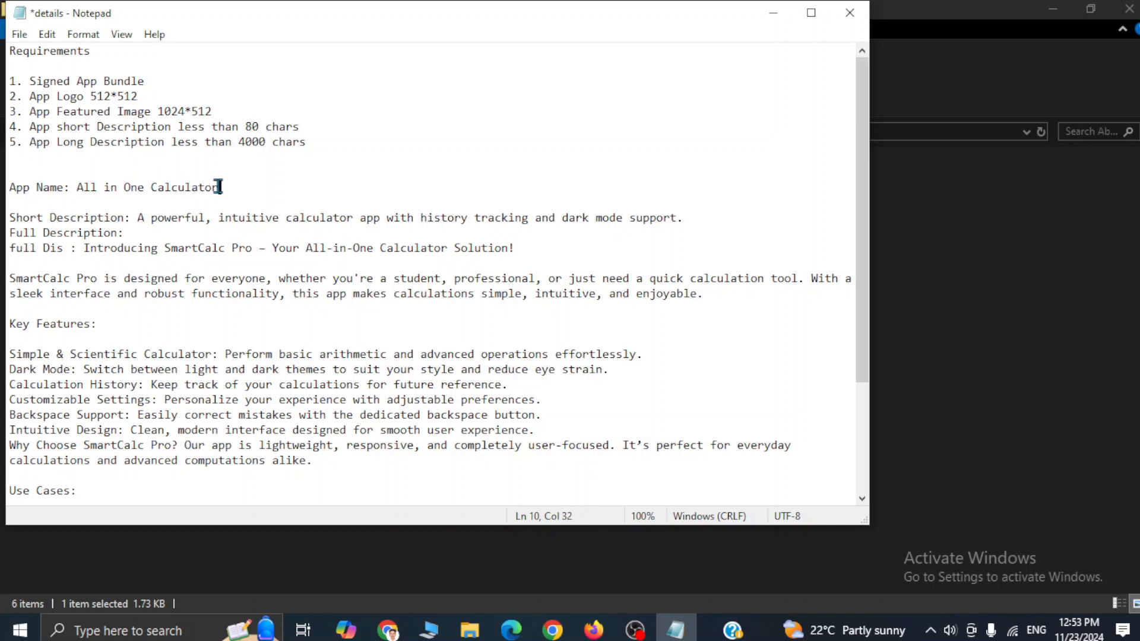
drag(219, 187, 74, 190)
key(ctrl+c)
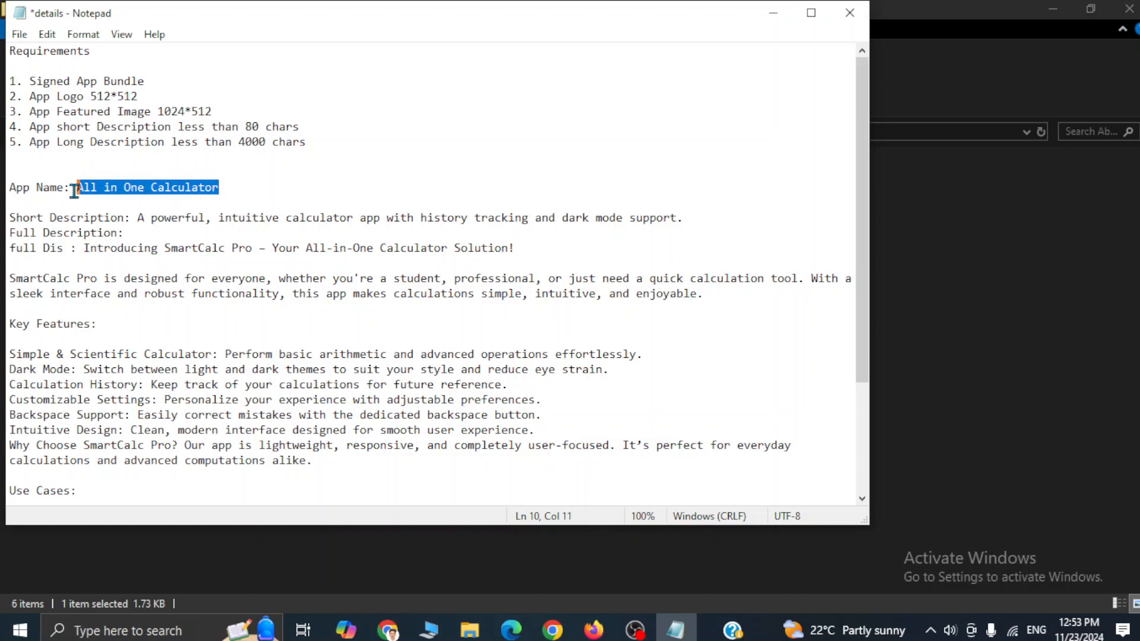
key(alt+Tab)
key(Tab)
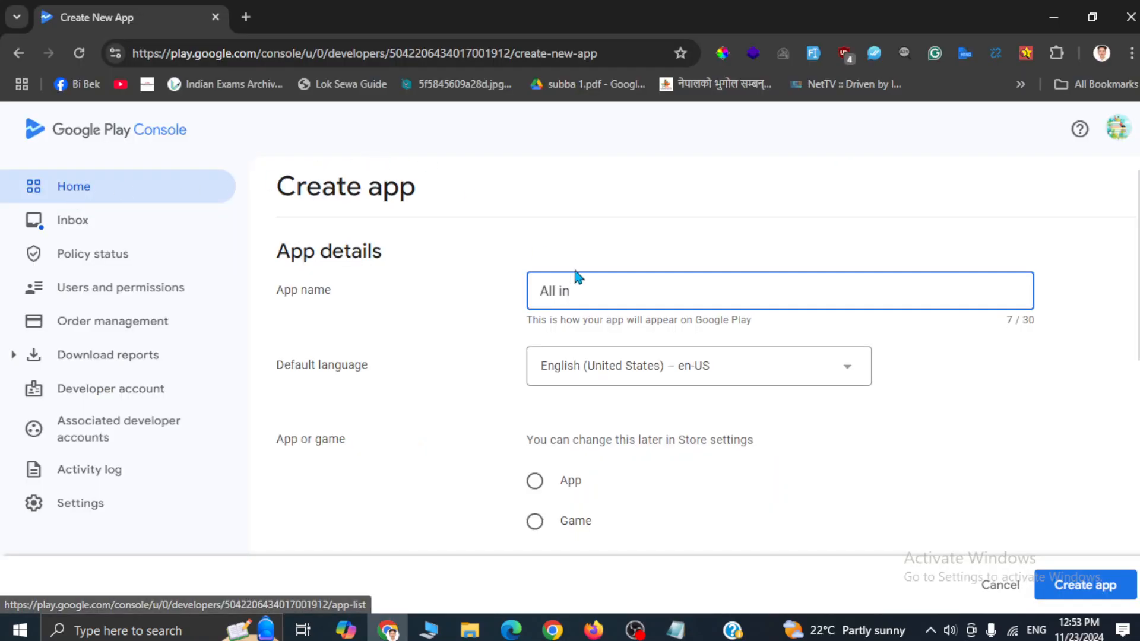
Step: Paste 'All in One Calculator' as the app name and mark it as a free App
drag(608, 290, 504, 298)
key(ctrl+v)
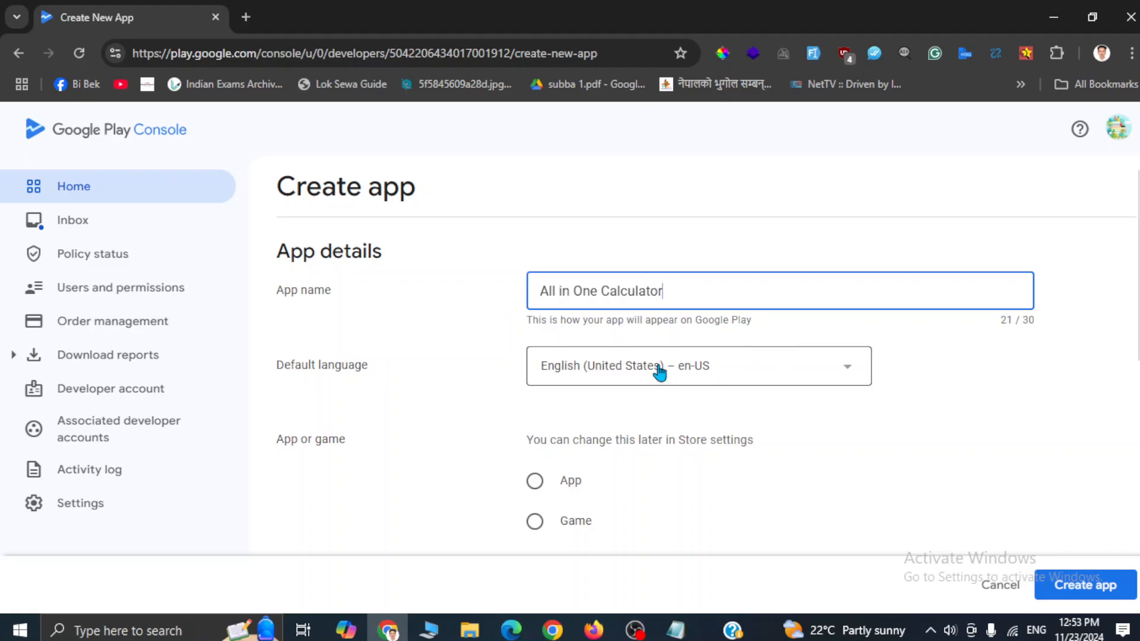
scroll(746, 399, down, 1)
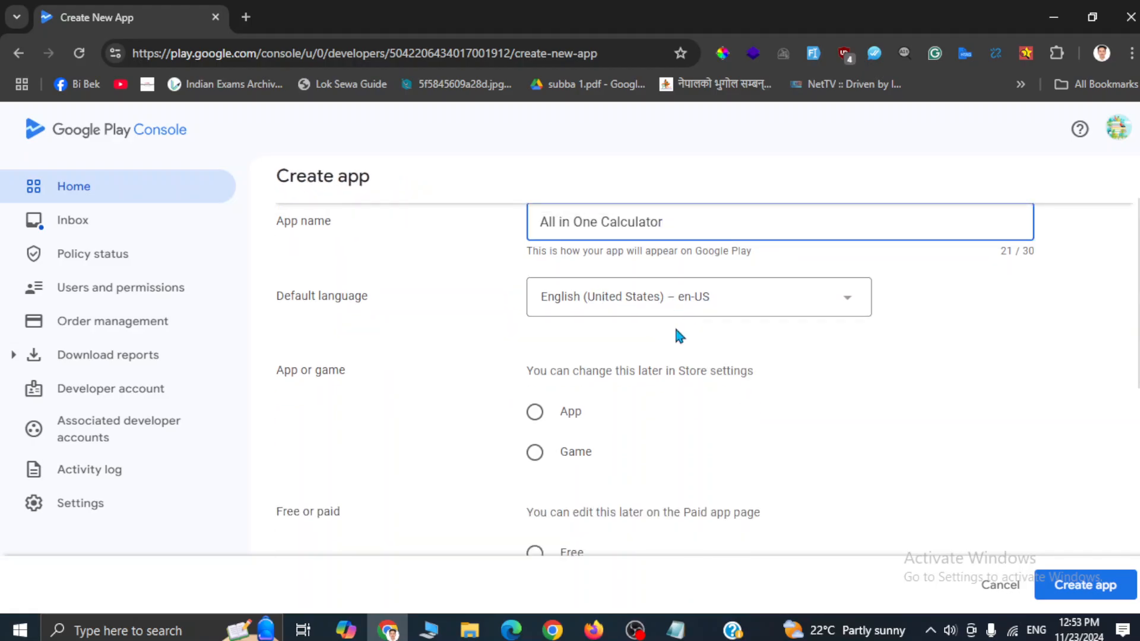
scroll(677, 334, down, 1)
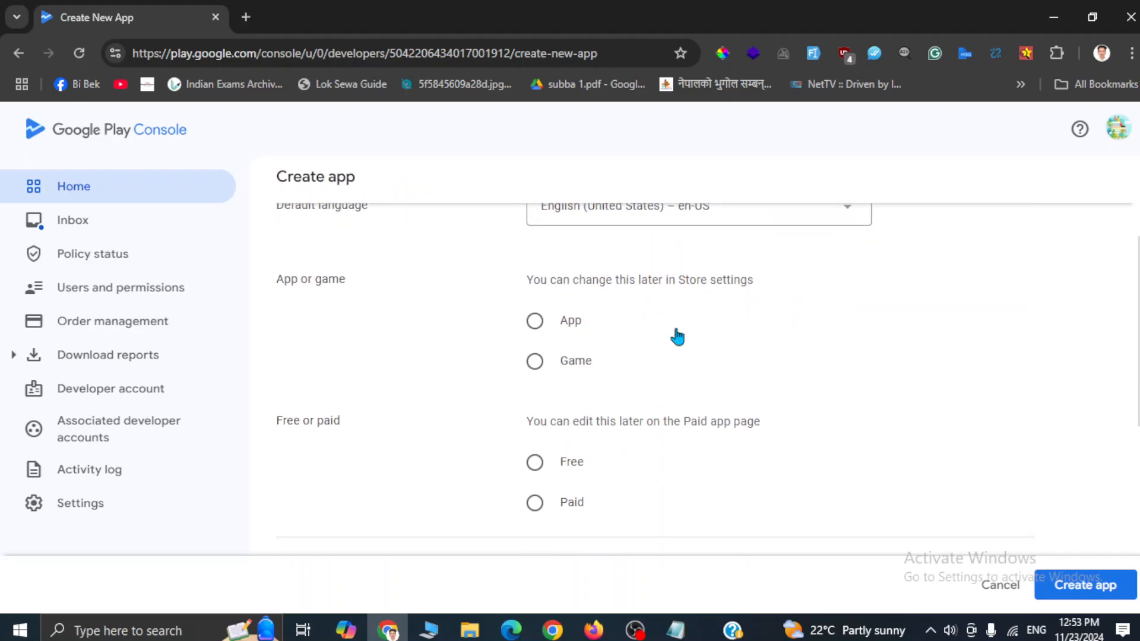
click(535, 324)
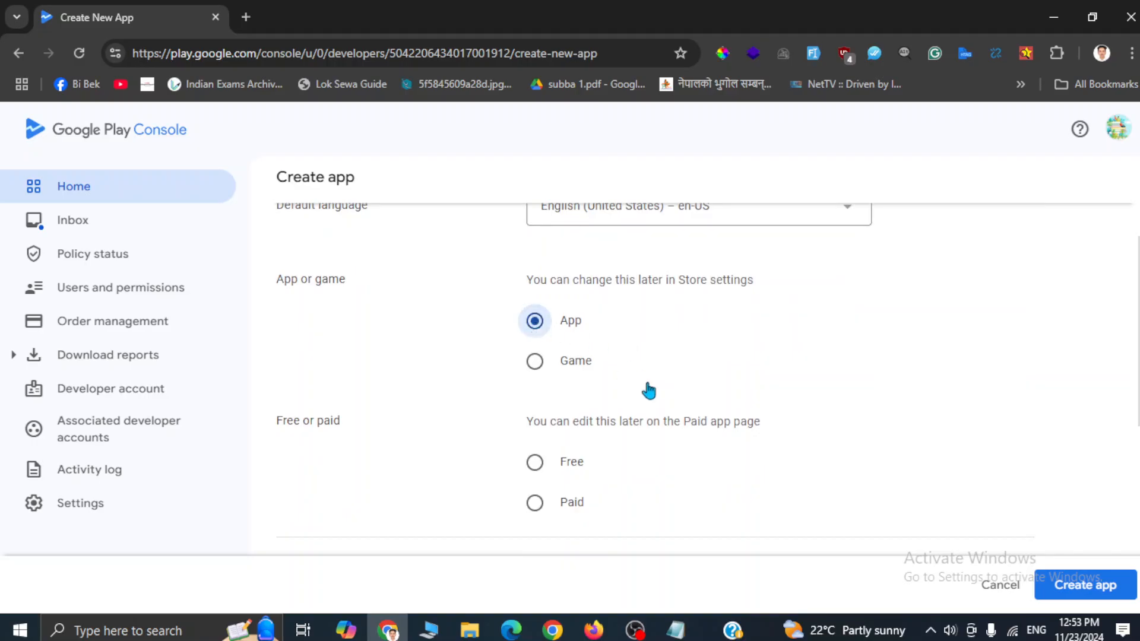
scroll(650, 390, down, 4)
scroll(650, 392, up, 4)
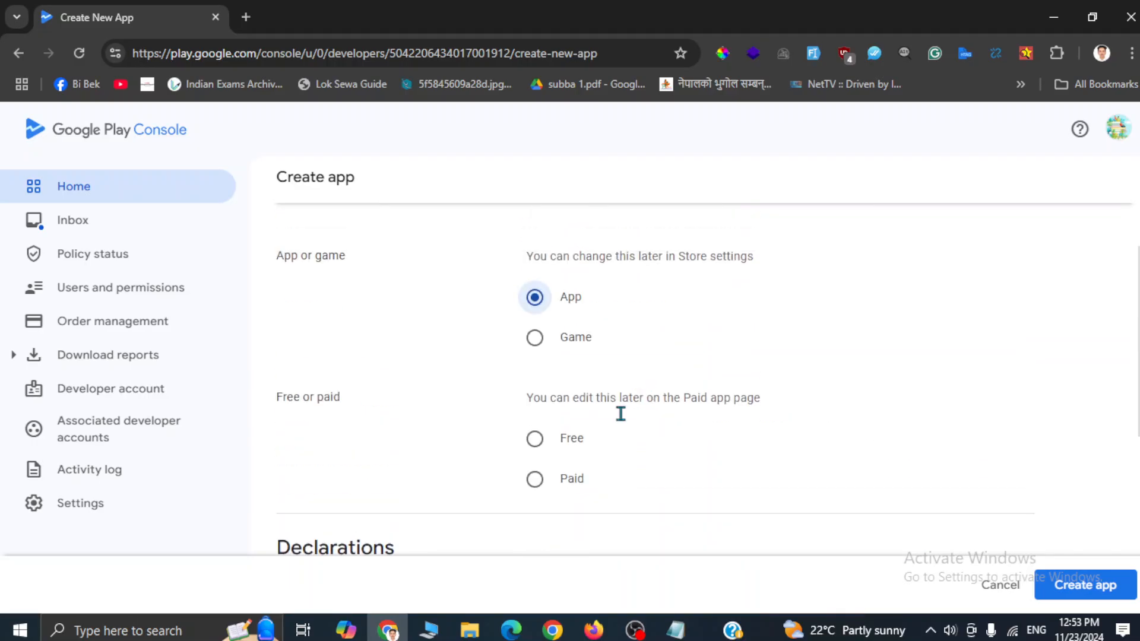
click(537, 442)
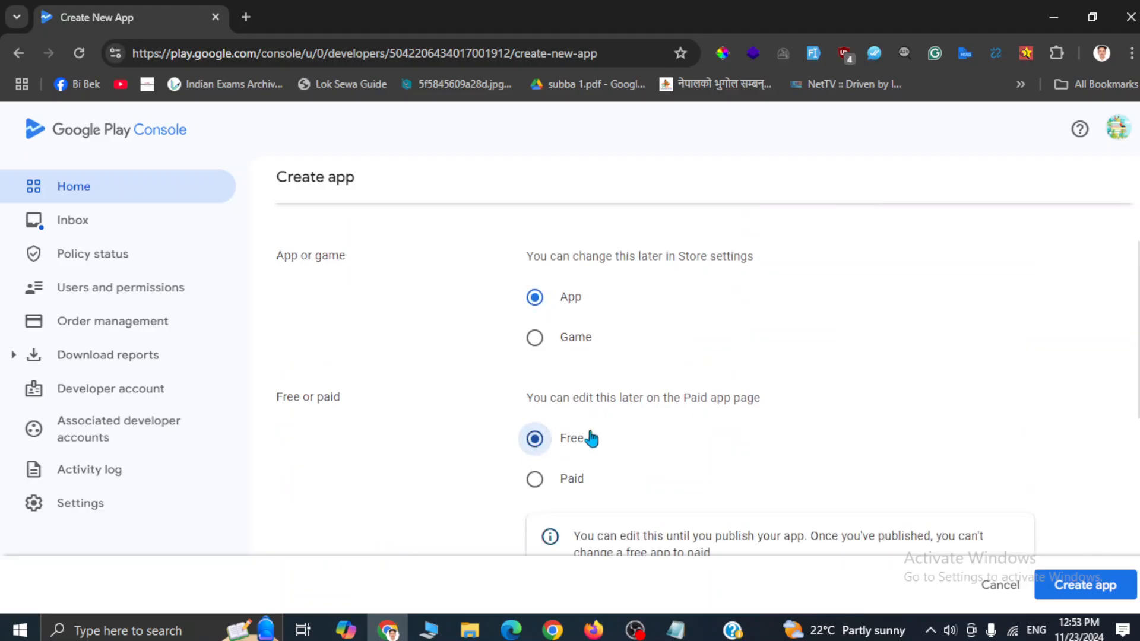
Step: Accept the Developer Program Policies and US export laws declarations and create the app
scroll(734, 469, down, 2)
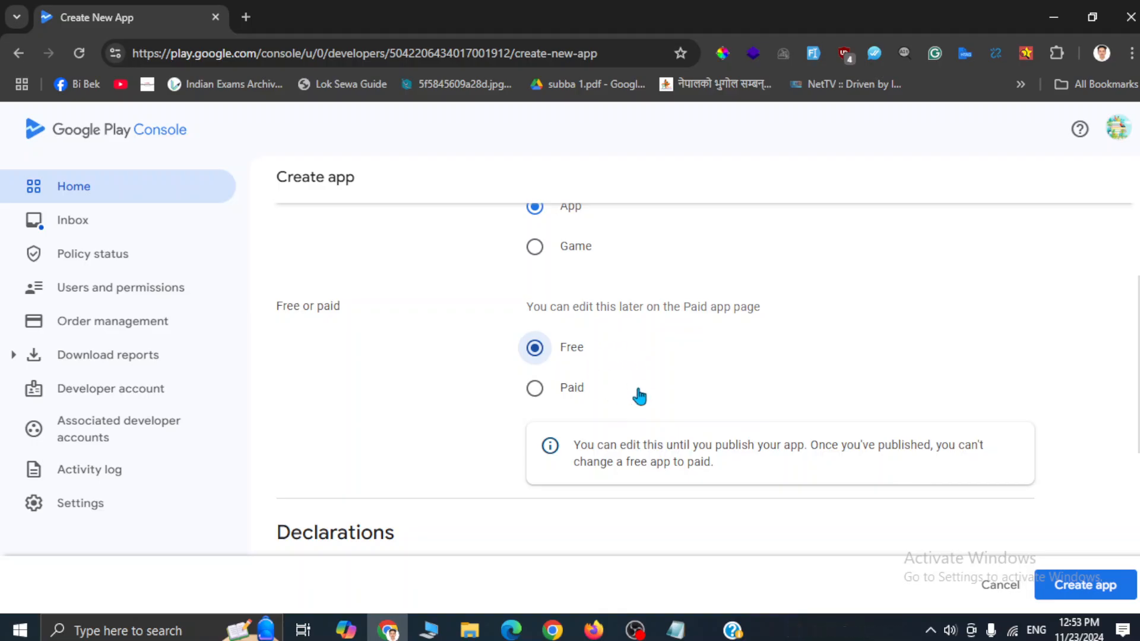
scroll(640, 397, down, 3)
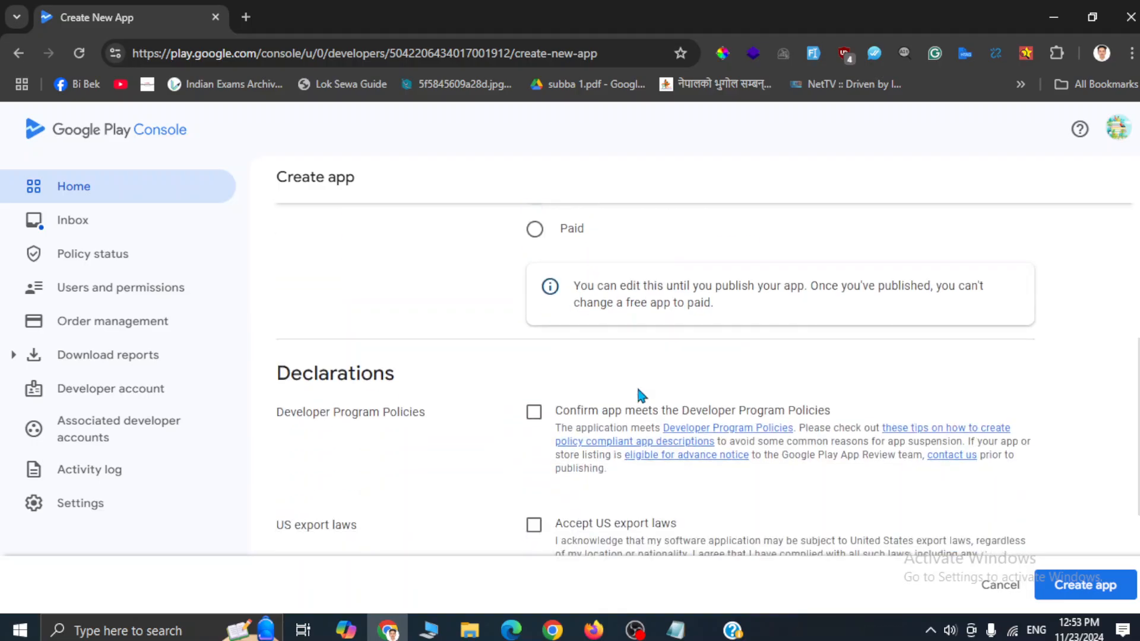
scroll(499, 369, down, 2)
click(533, 298)
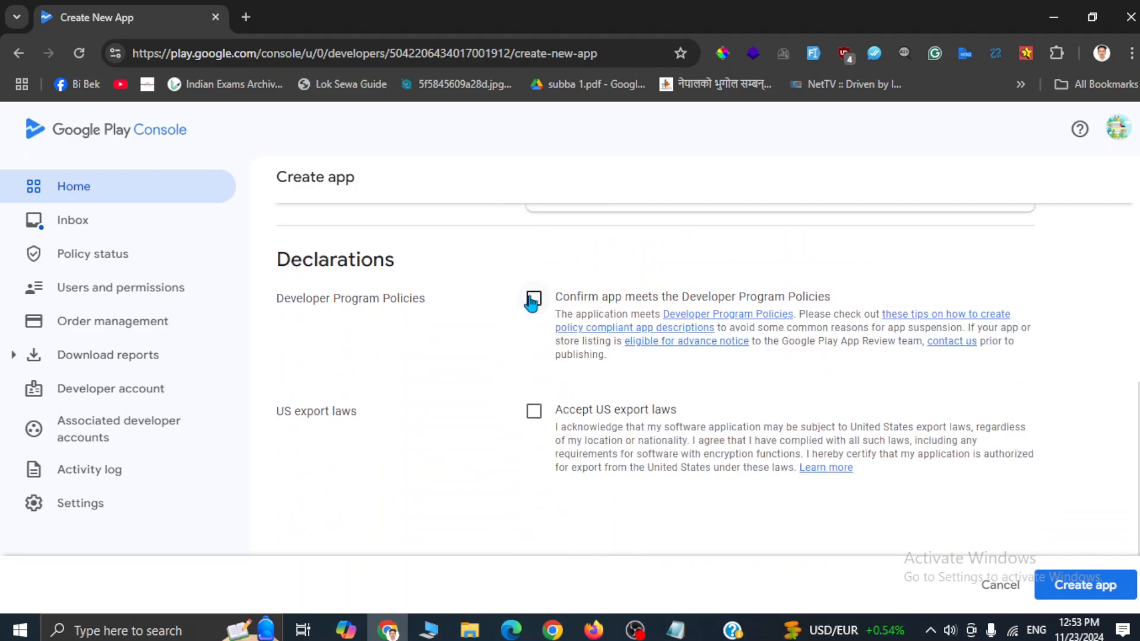
click(534, 422)
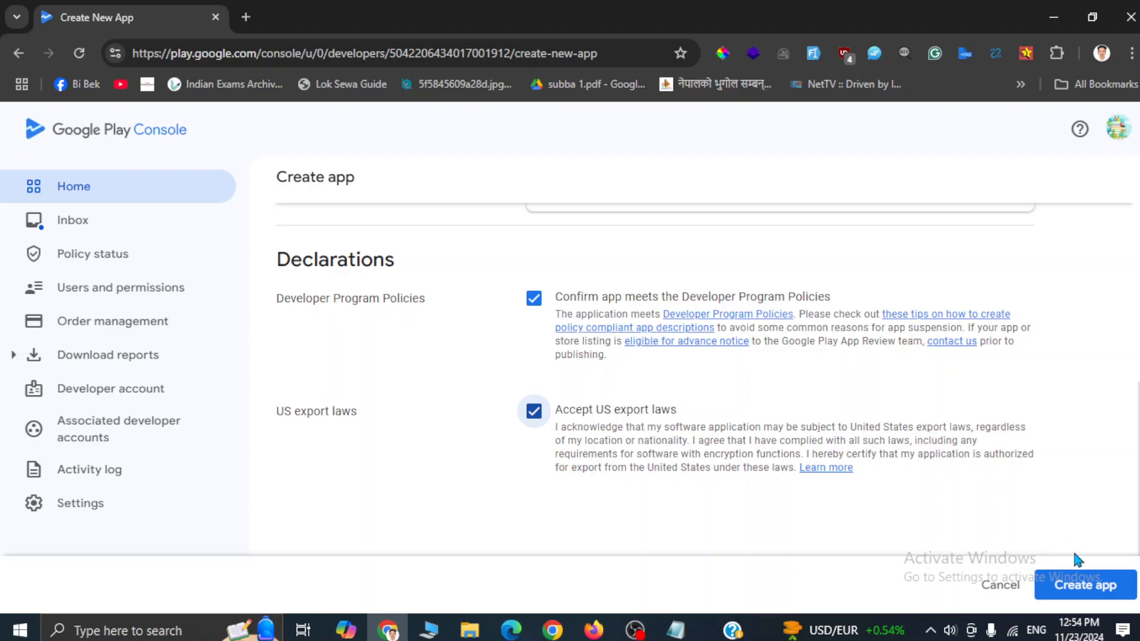
click(1092, 587)
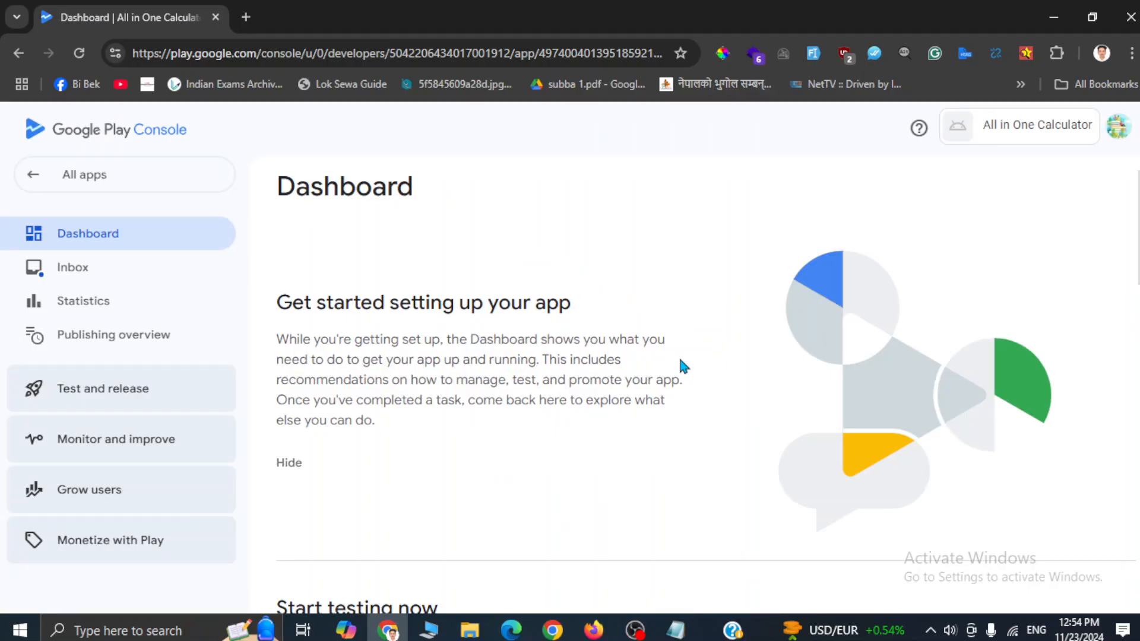
Step: Expand the Dashboard's store listing setup tasks and open Set privacy policy
scroll(457, 415, down, 4)
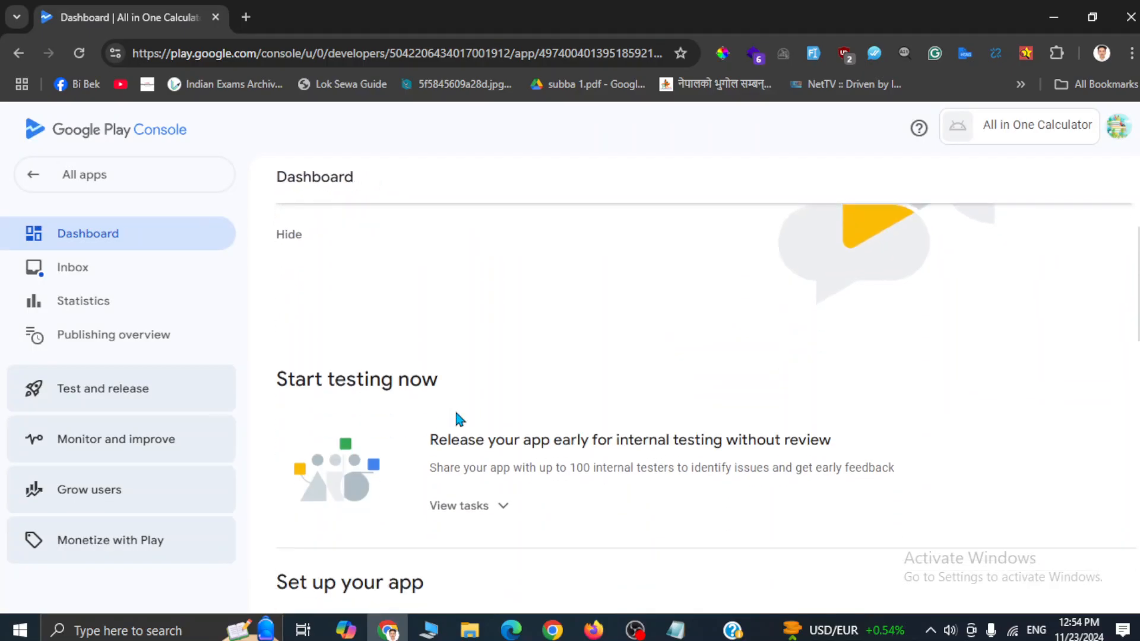
scroll(459, 419, down, 5)
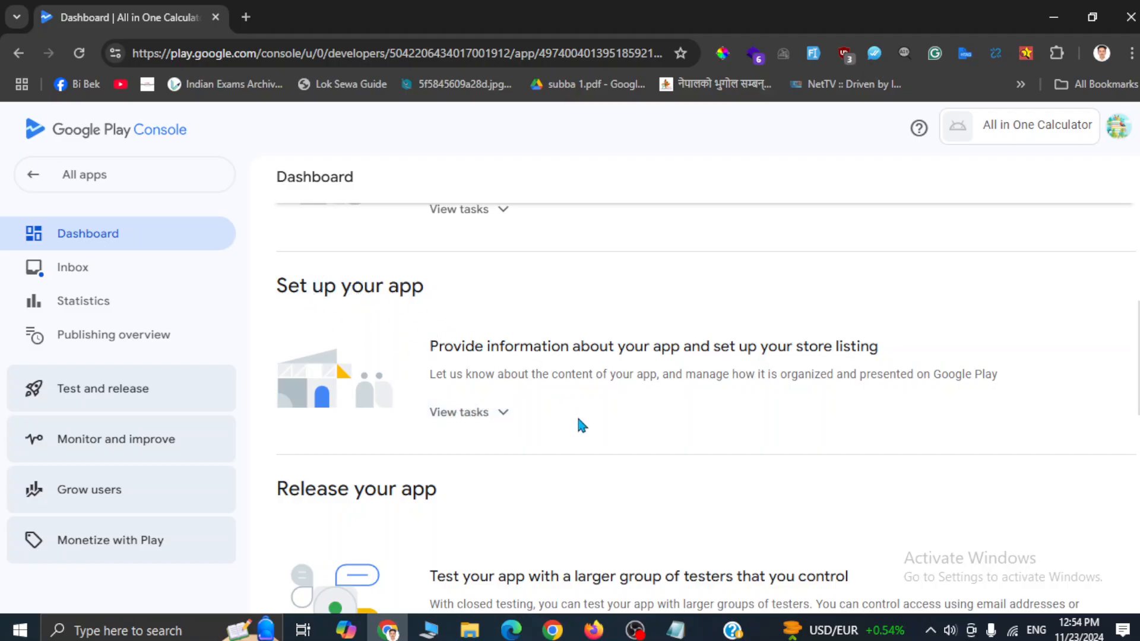
scroll(576, 421, down, 3)
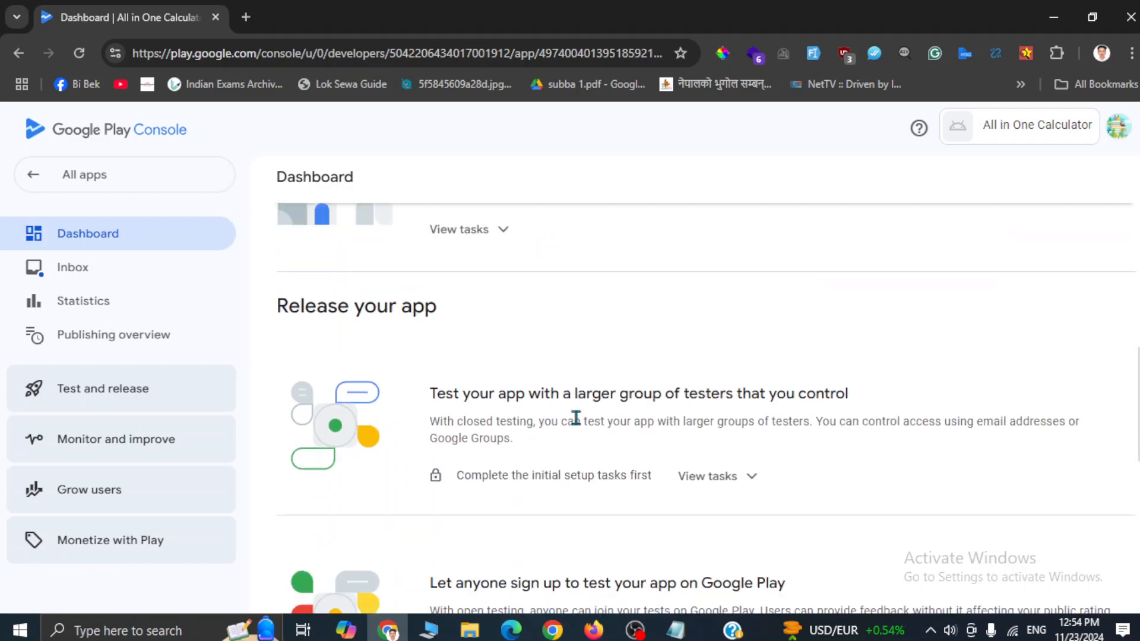
scroll(575, 416, down, 2)
scroll(575, 415, up, 7)
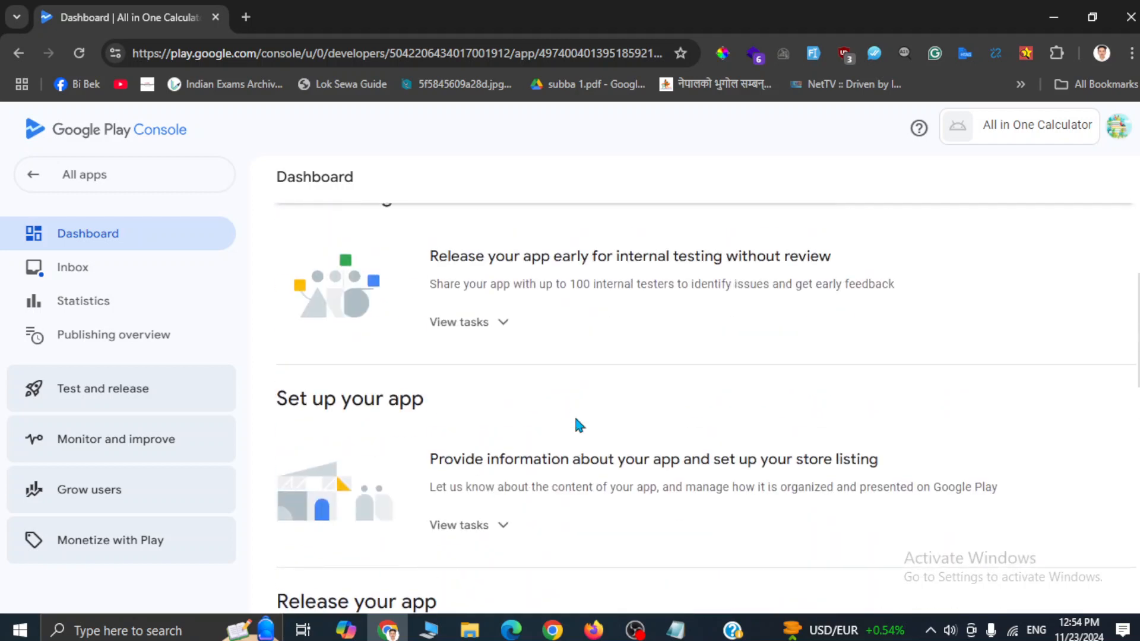
scroll(582, 454, down, 3)
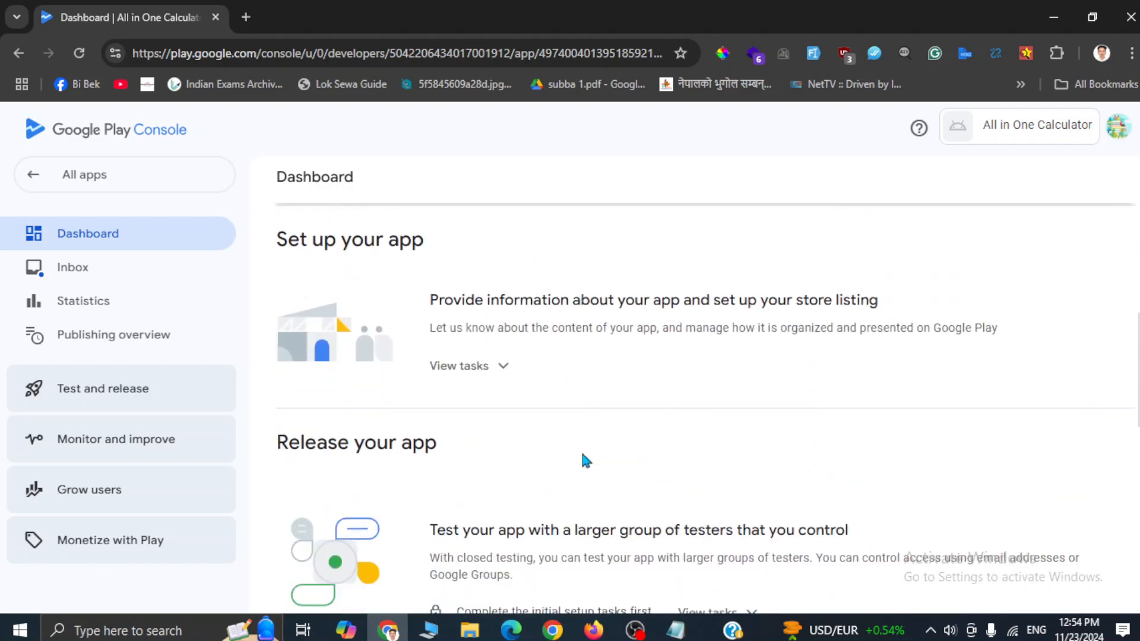
click(500, 368)
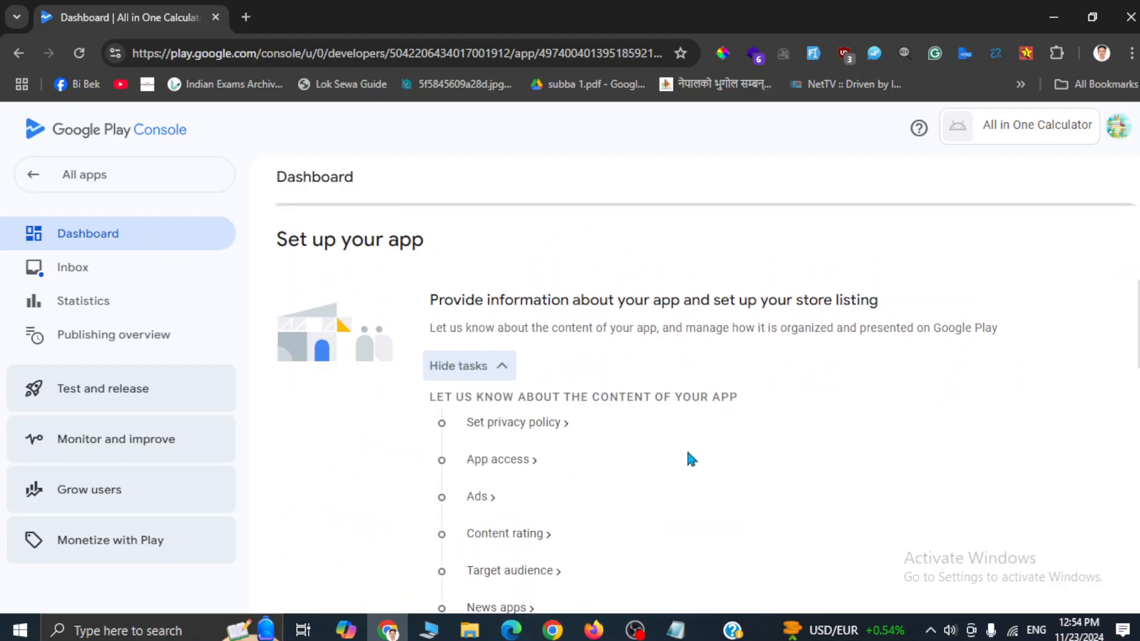
scroll(691, 459, down, 2)
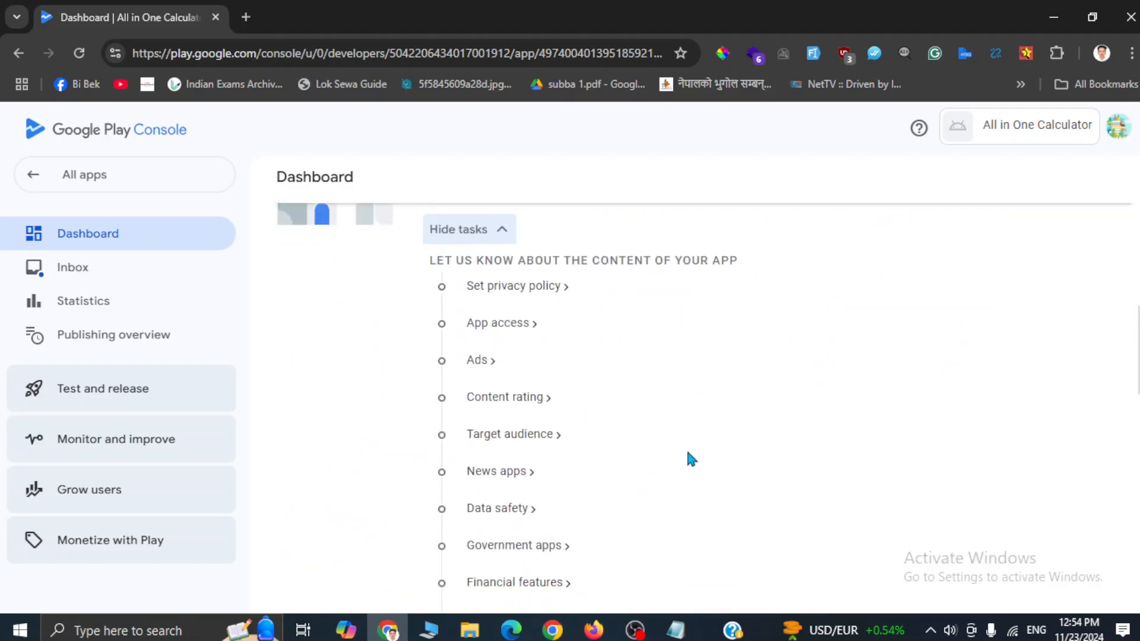
click(517, 285)
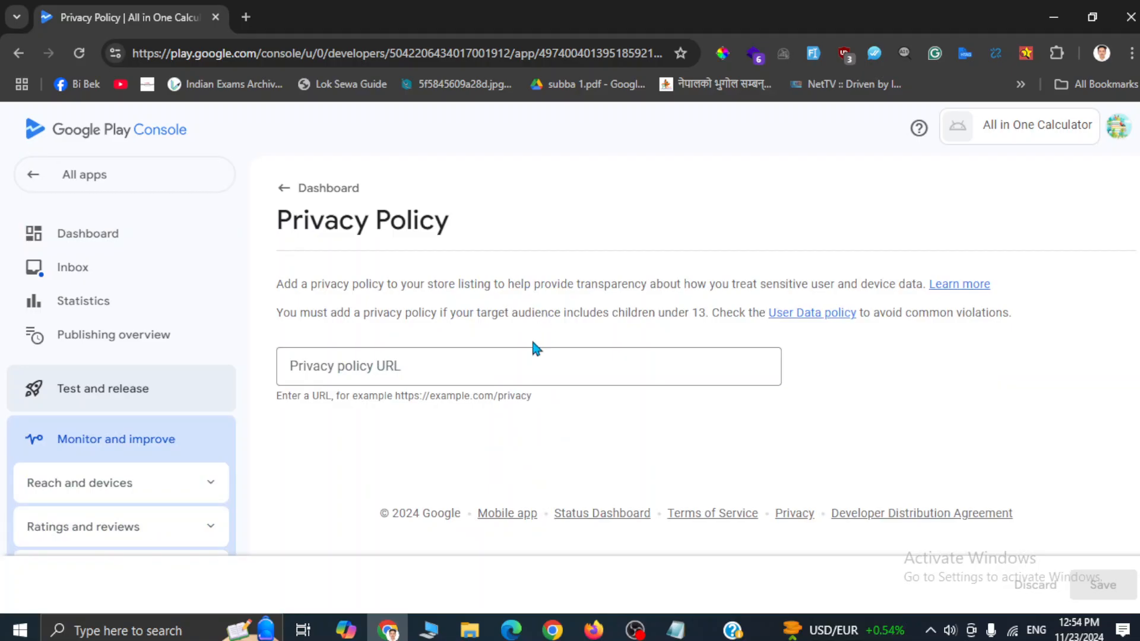
Step: Focus the Privacy policy URL field and open a blank new Chrome tab beside it
click(424, 371)
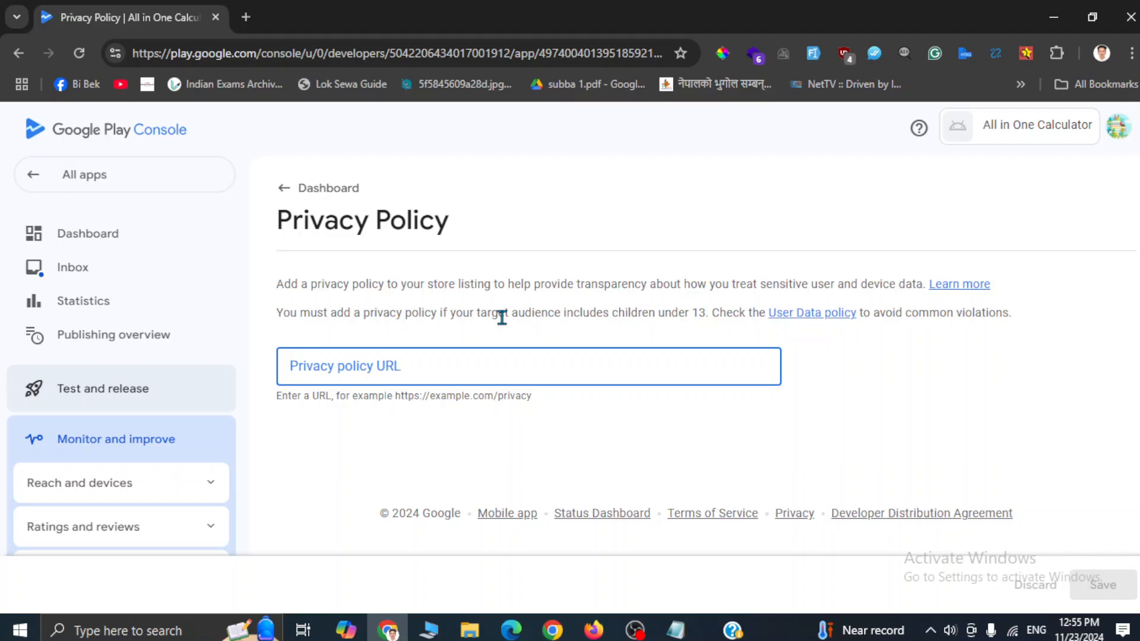
click(246, 17)
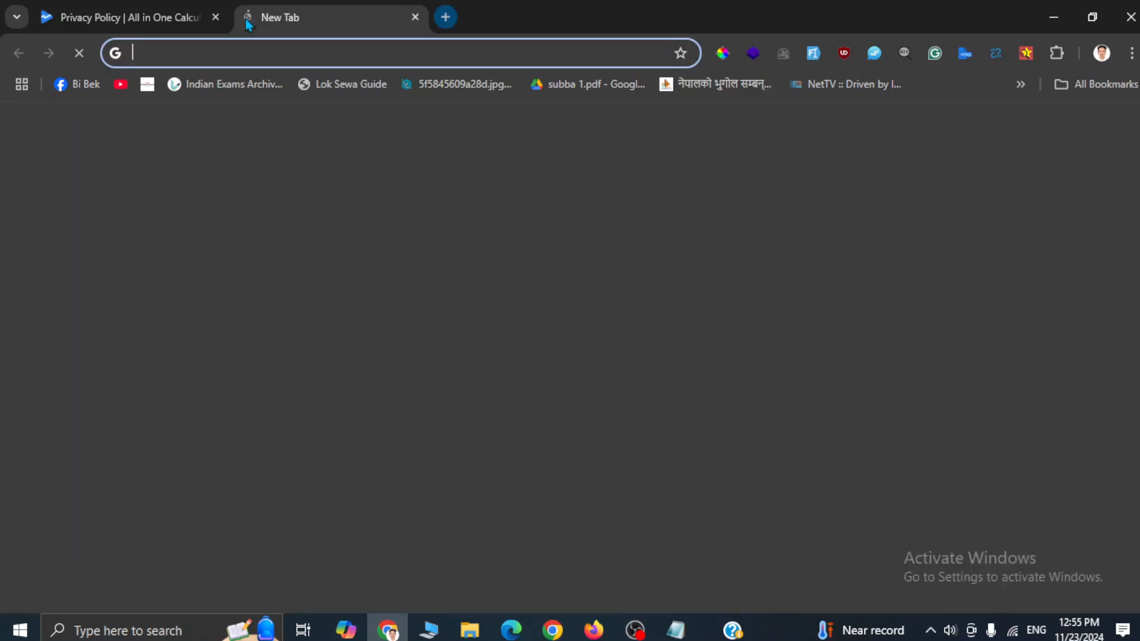
Step: Open neptechpal.com.np, go to its Privacy Policy page, and copy that page's URL
text(neptechpal.com.np)
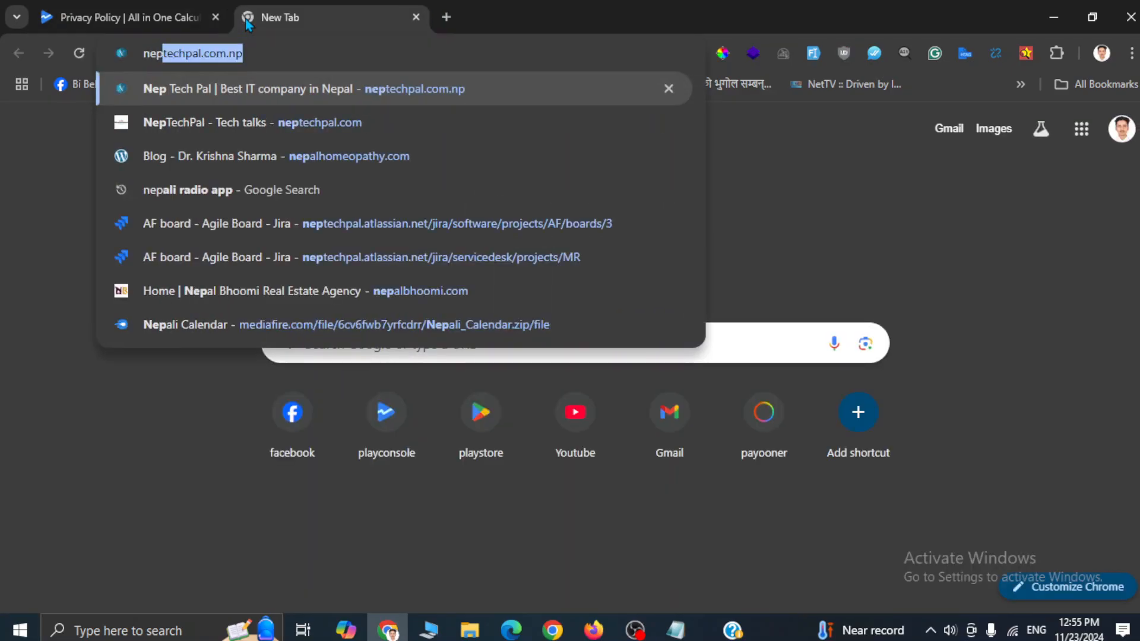
key(Return)
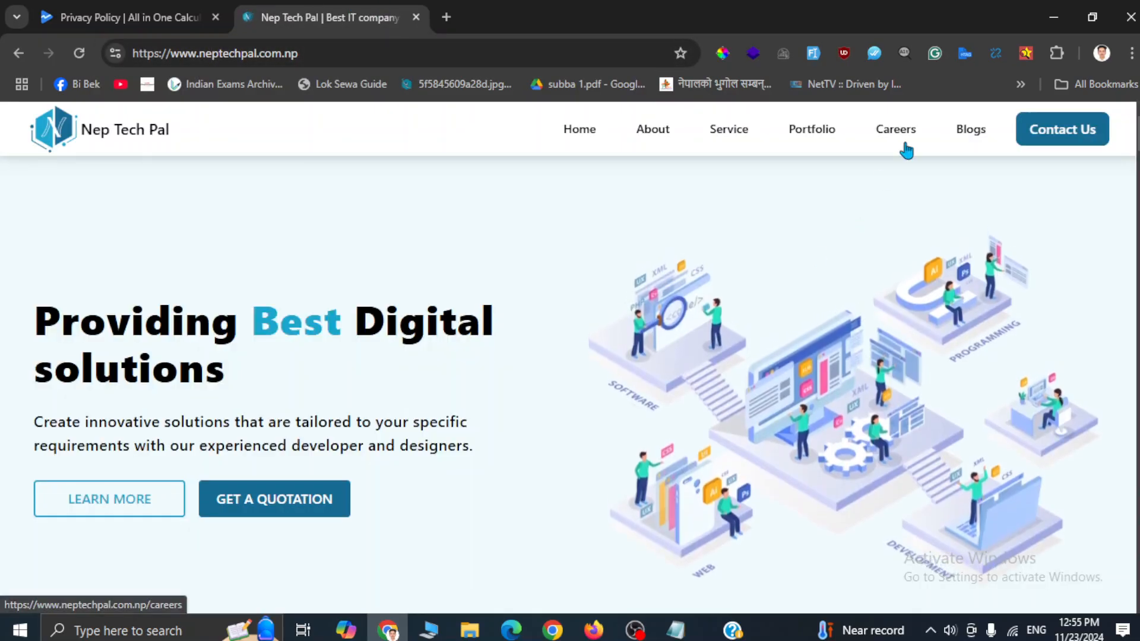
scroll(507, 383, down, 15)
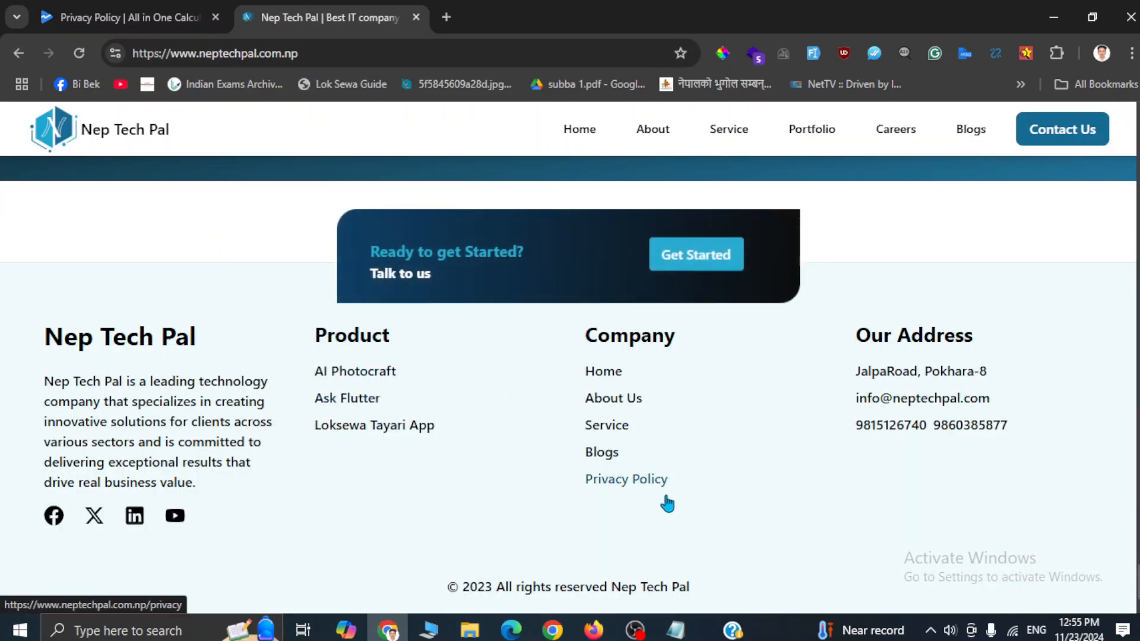
click(637, 483)
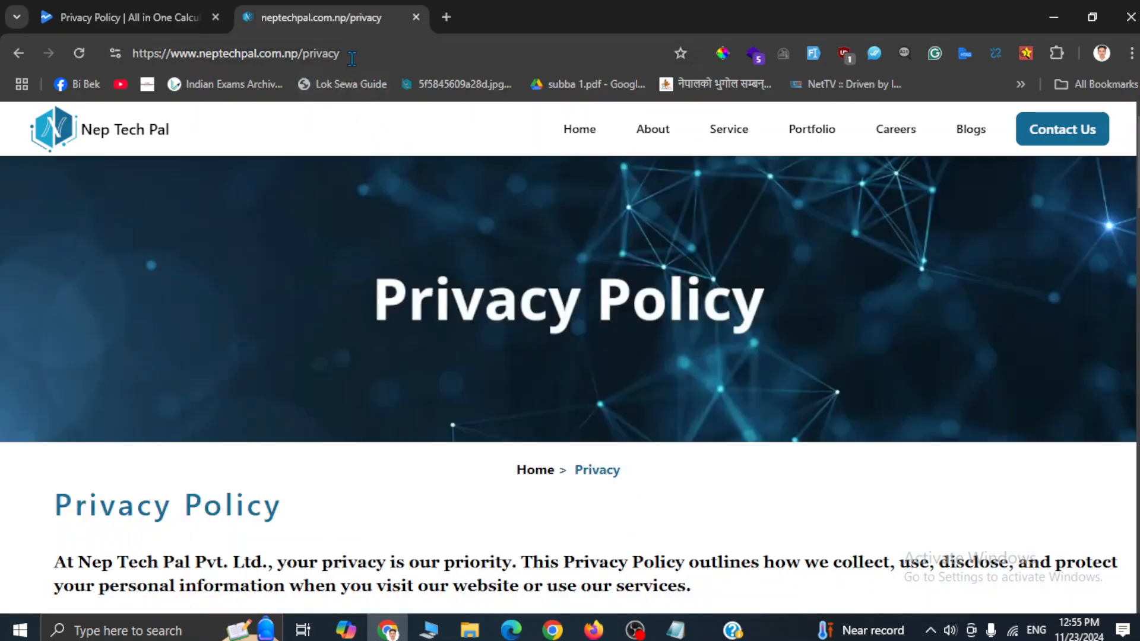
click(393, 54)
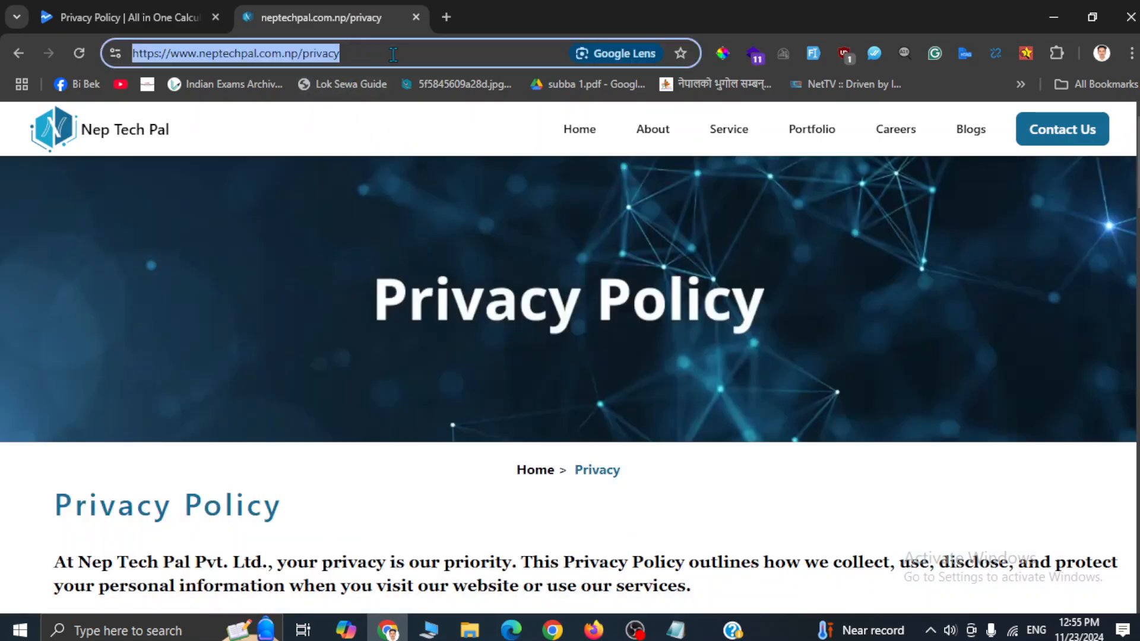
key(ctrl+c)
click(148, 17)
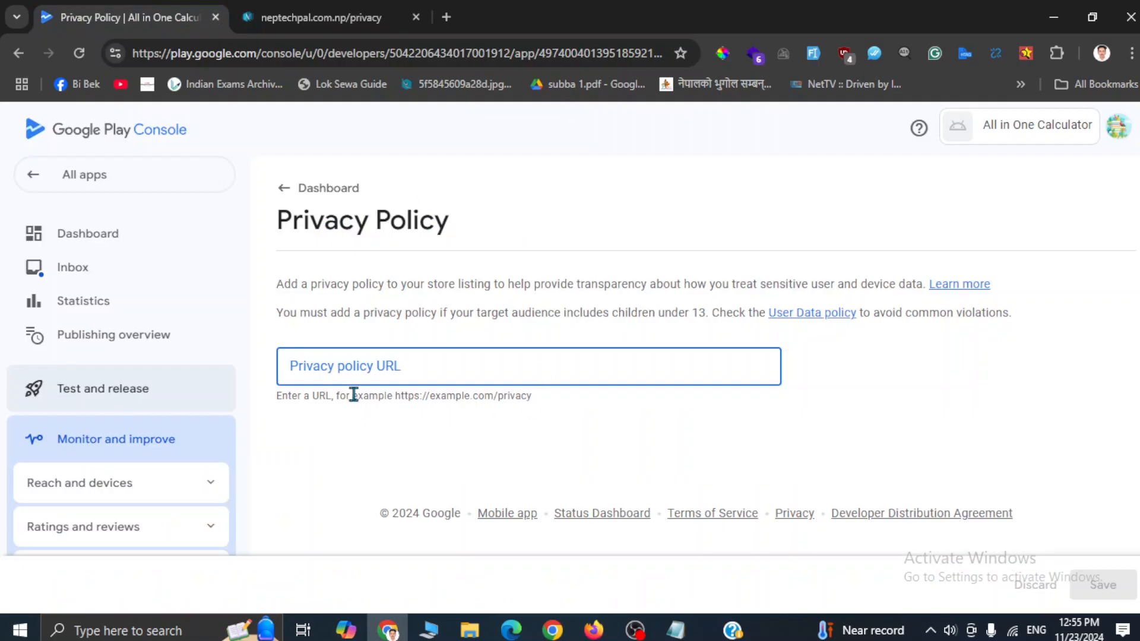
key(ctrl+v)
click(1101, 585)
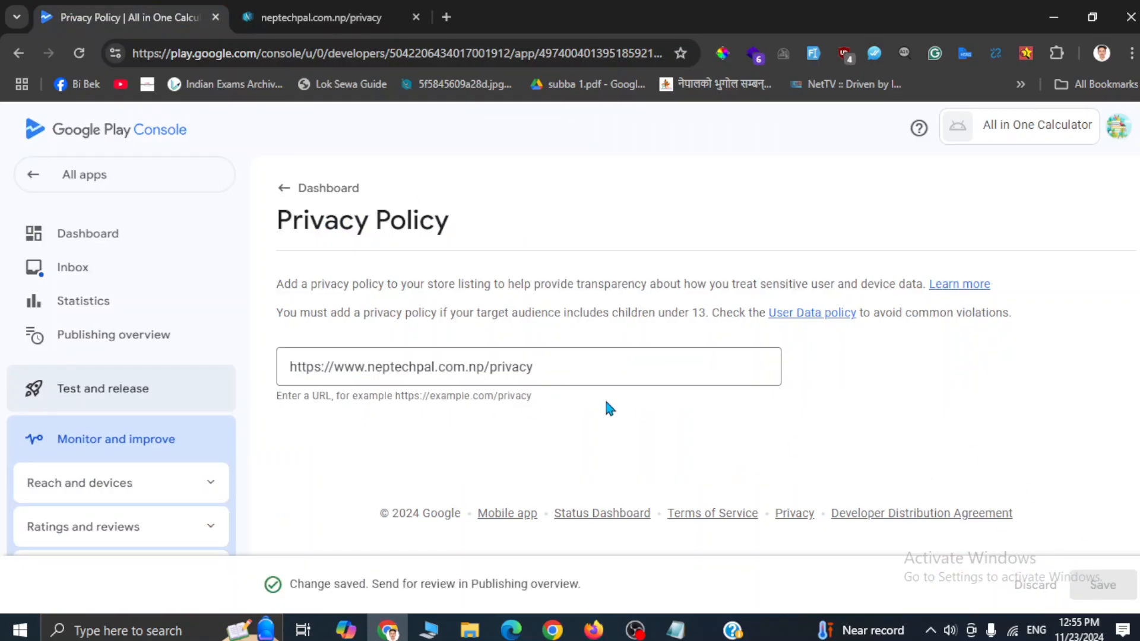
click(283, 186)
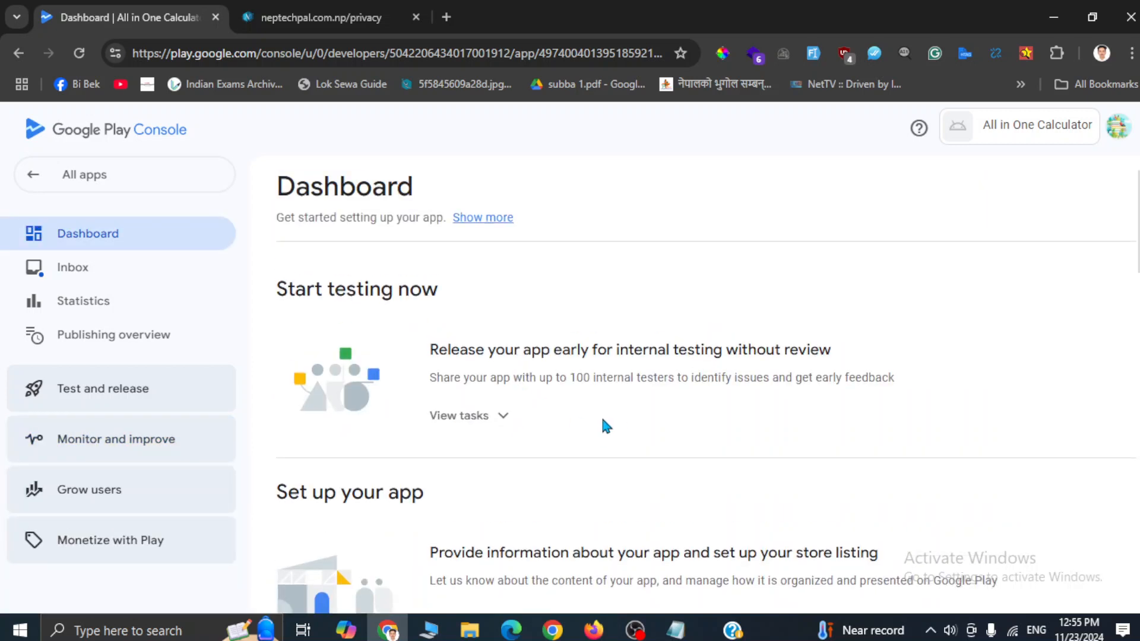
scroll(526, 408, down, 6)
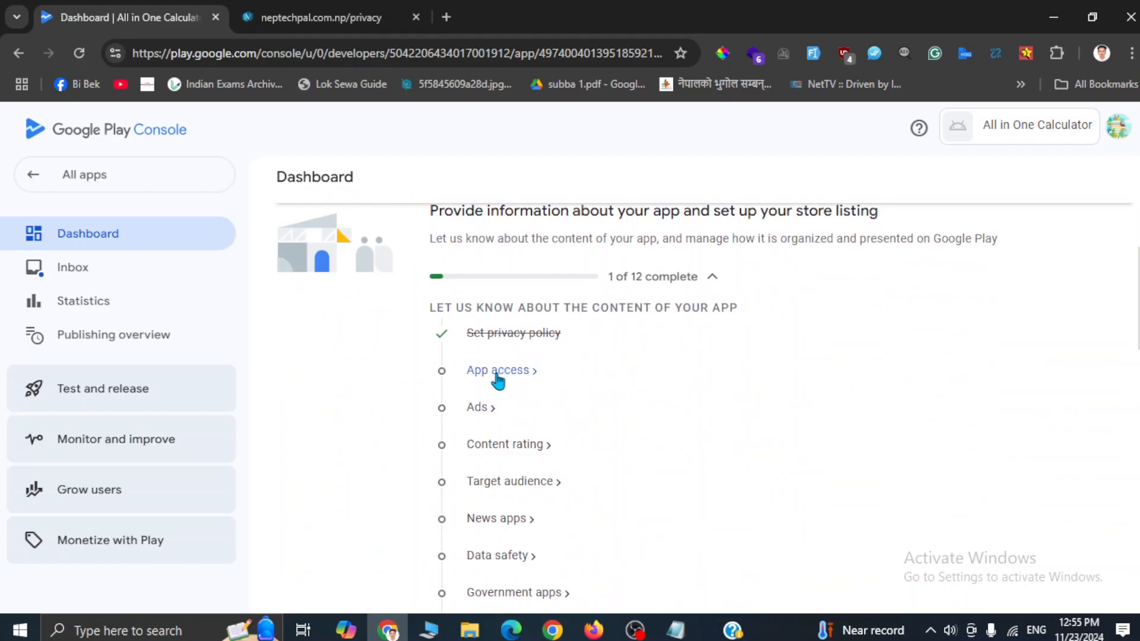
Step: Open the App access task and read through its restricted-access examples
click(498, 374)
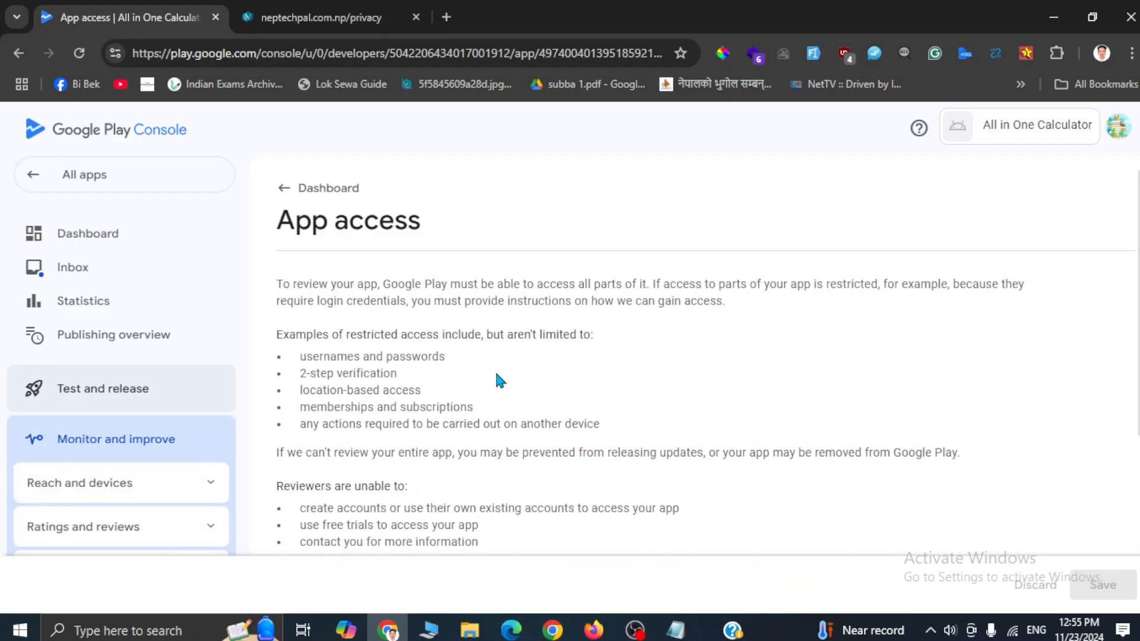
scroll(695, 416, down, 4)
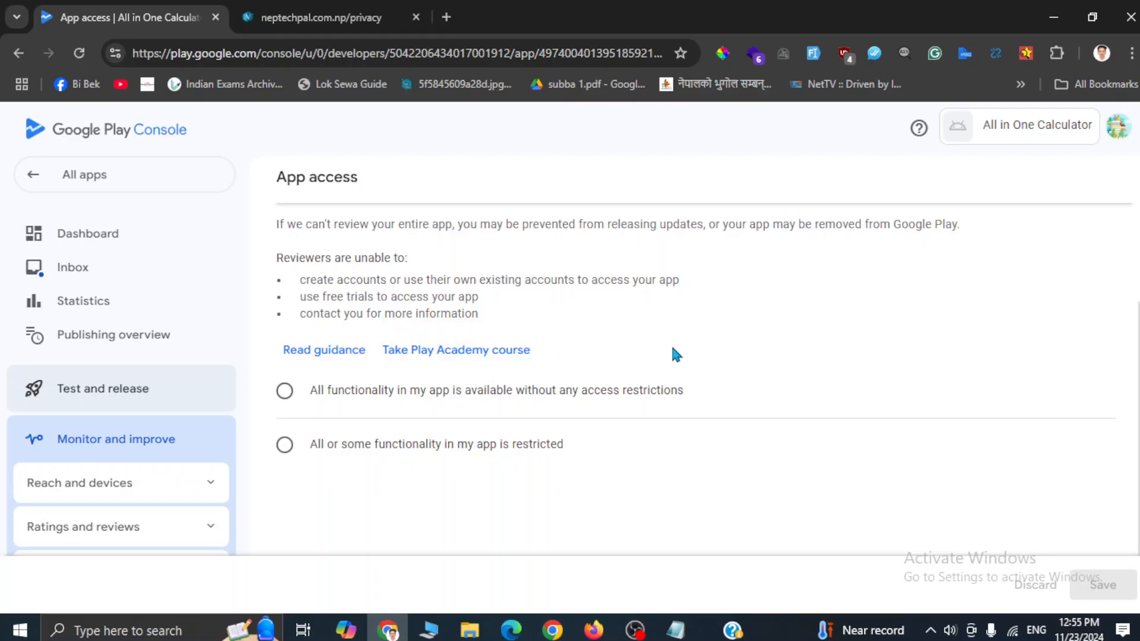
scroll(673, 351, up, 4)
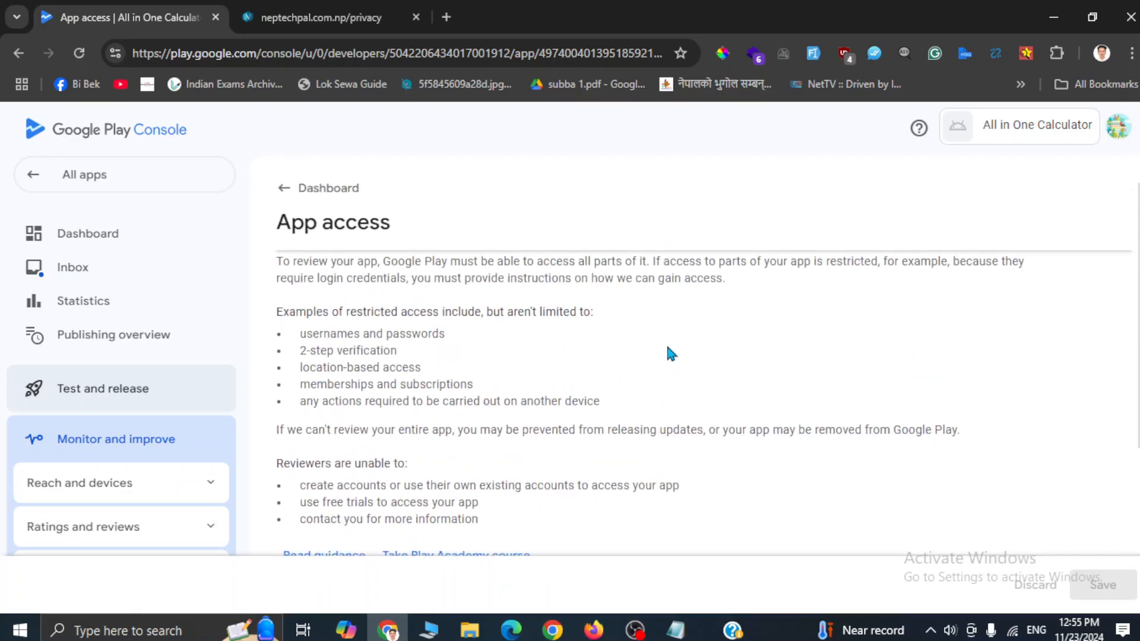
drag(301, 336, 406, 334)
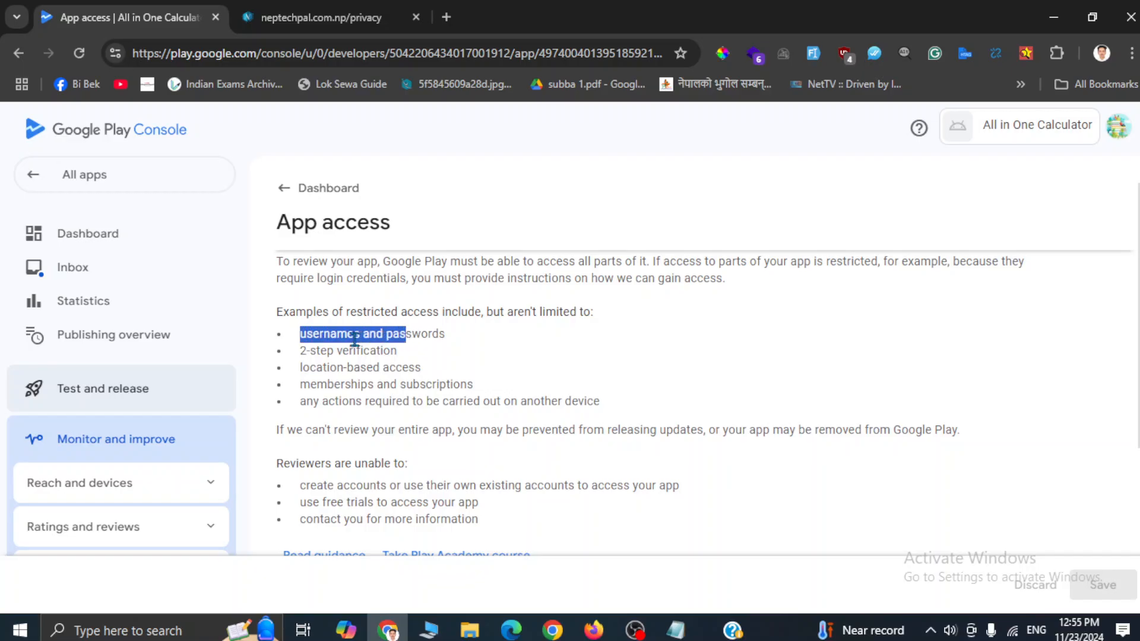
drag(300, 350, 376, 351)
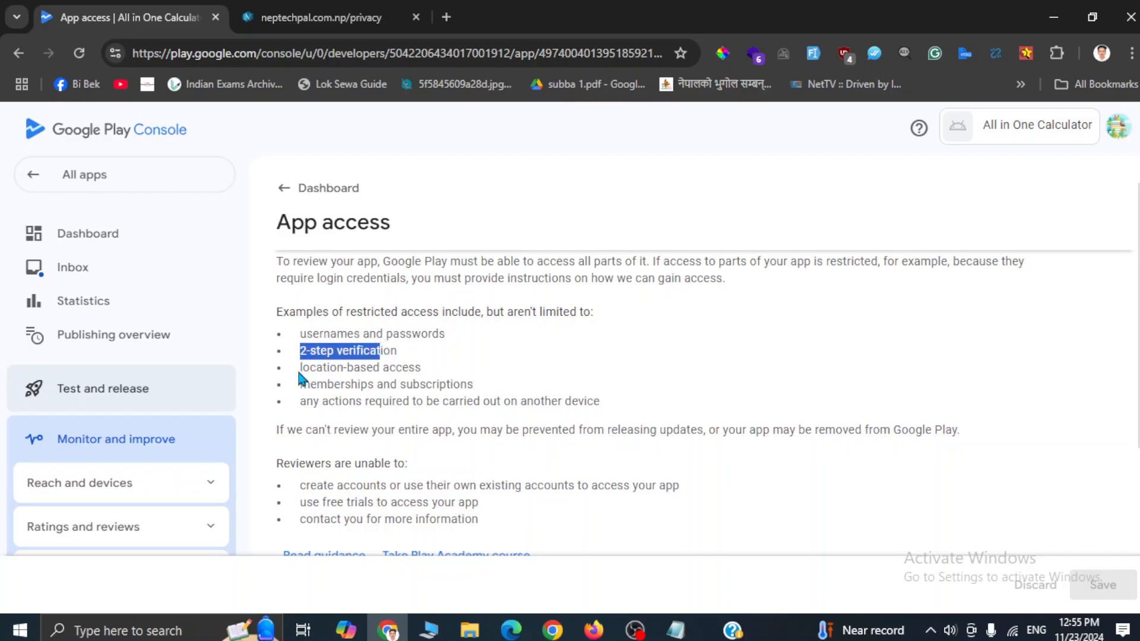
drag(300, 368, 428, 375)
click(429, 376)
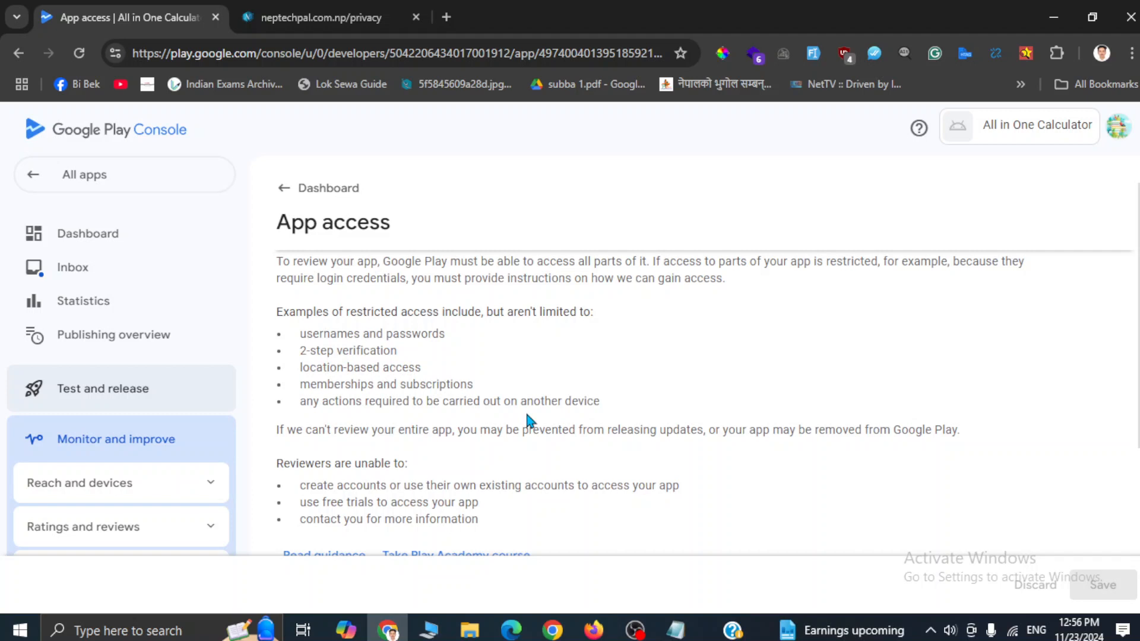
Step: Choose 'All functionality in my app is available without any access restrictions' and save
scroll(529, 418, down, 5)
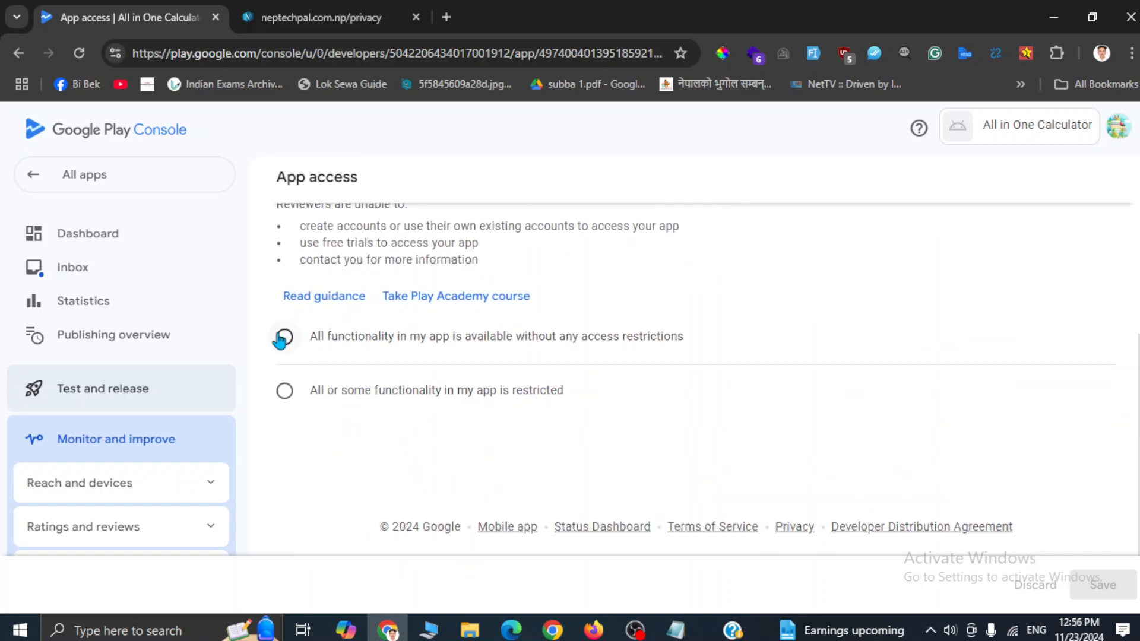
click(285, 337)
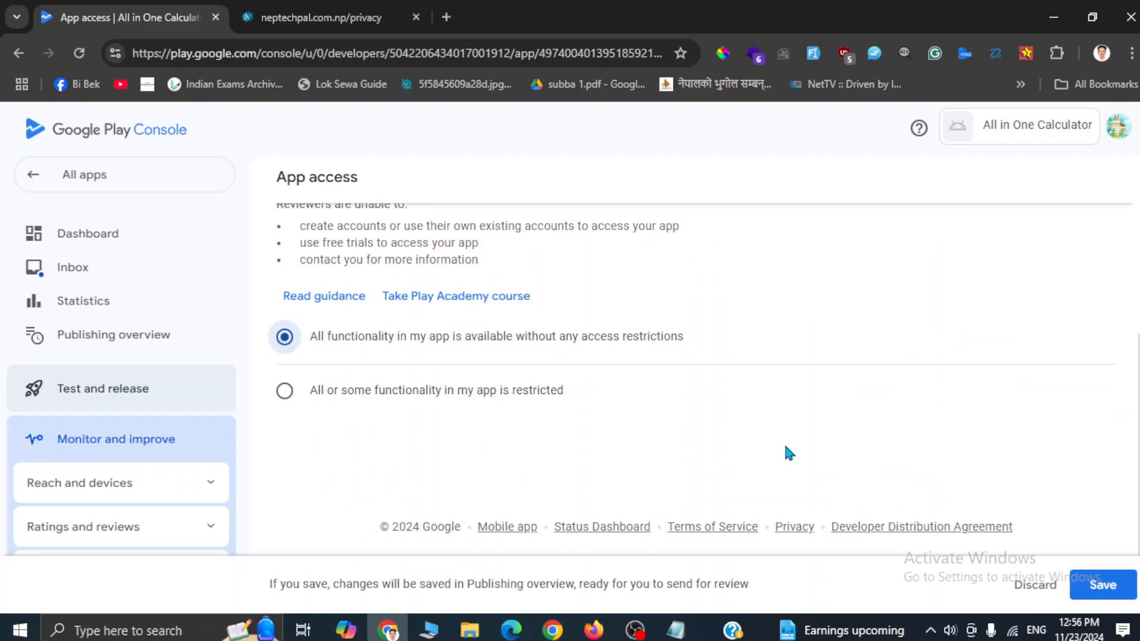
click(1096, 572)
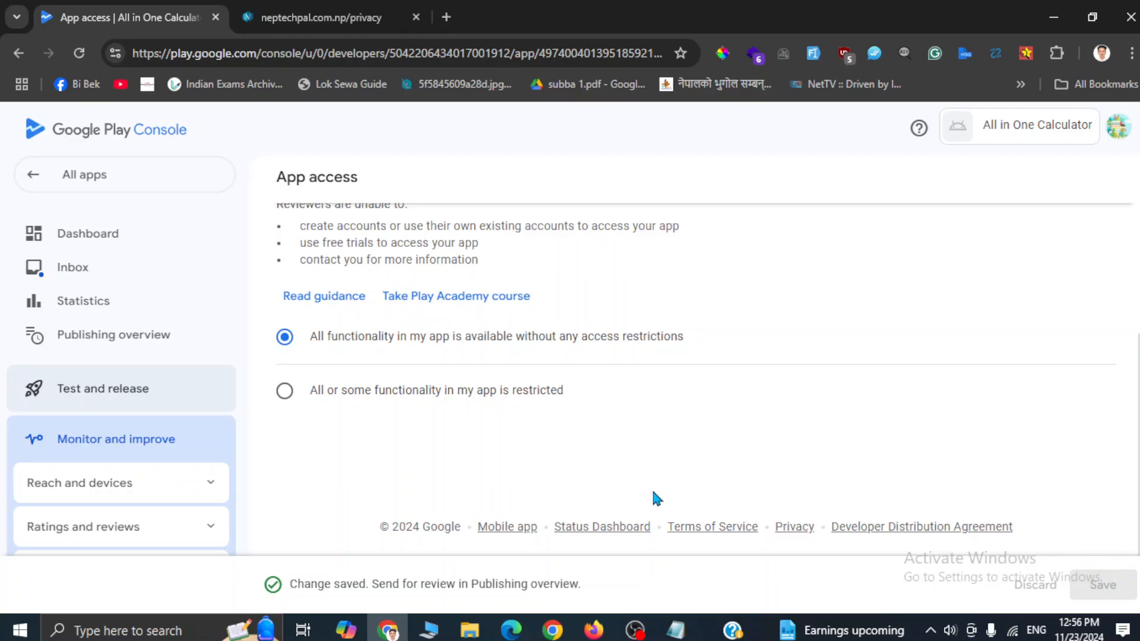
scroll(651, 487, up, 5)
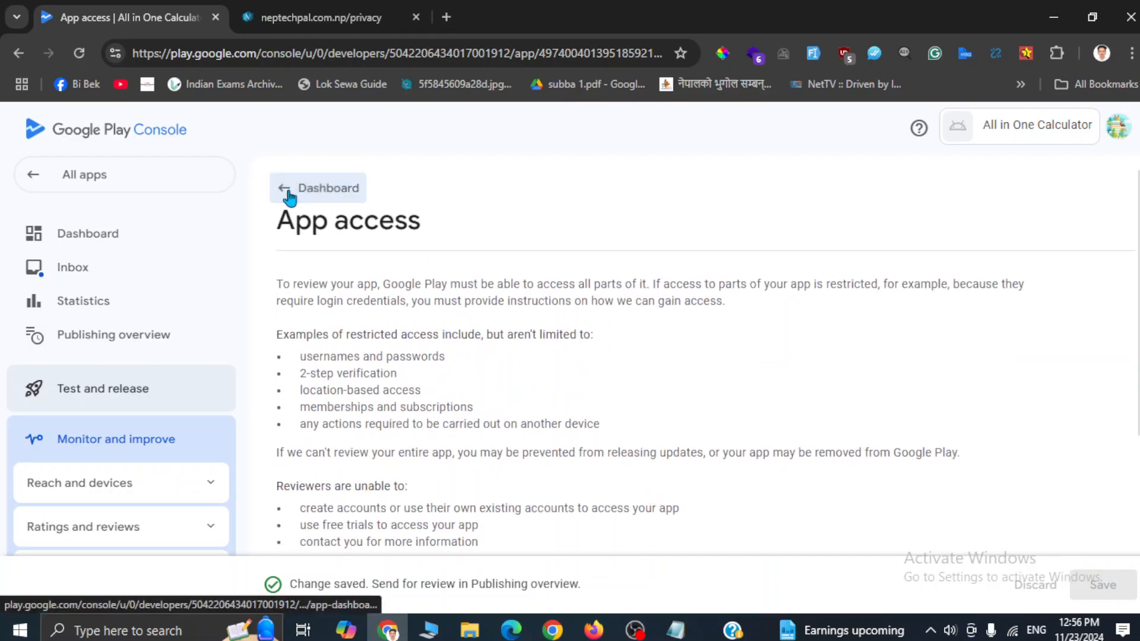
Step: Save 'No, my app does not contain ads' on the Ads page, then return to the dashboard
click(289, 193)
scroll(451, 338, down, 5)
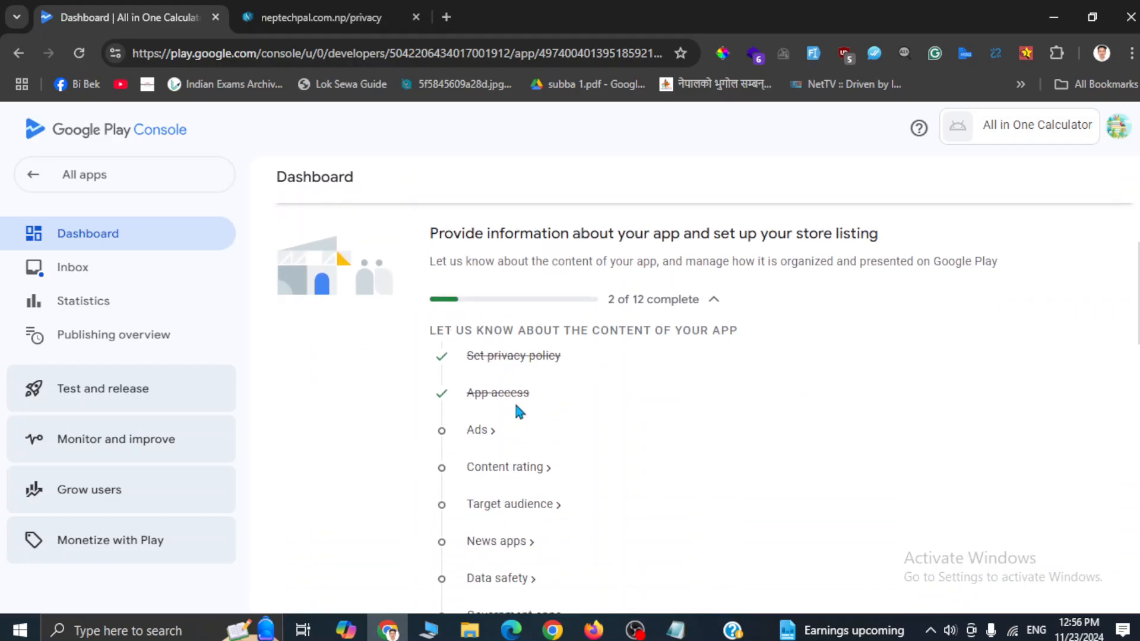
click(481, 436)
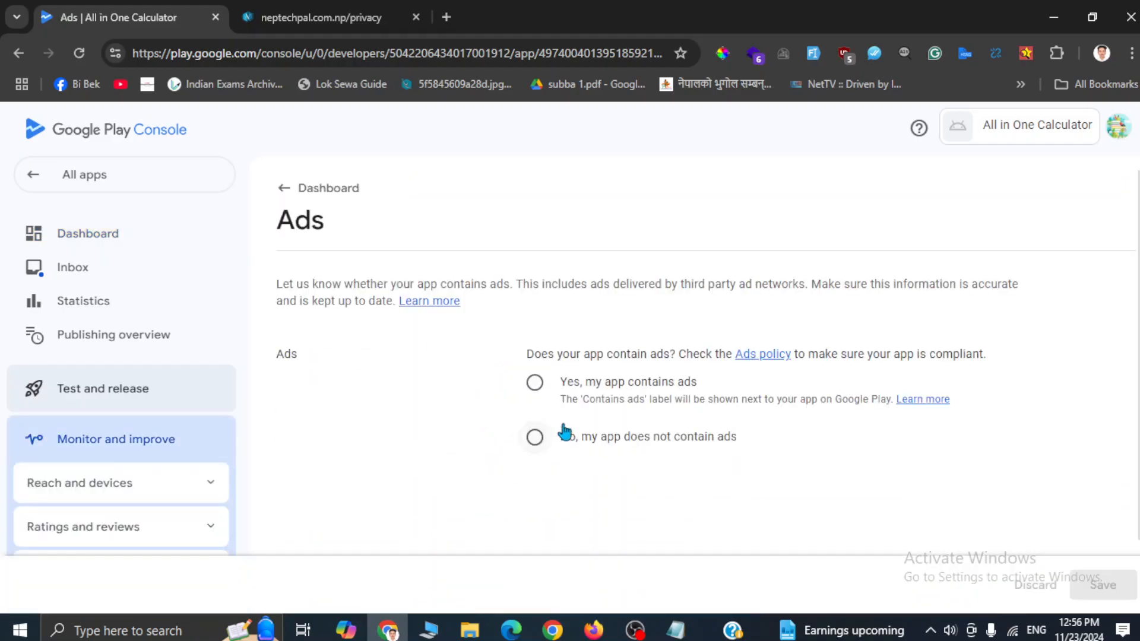
click(538, 441)
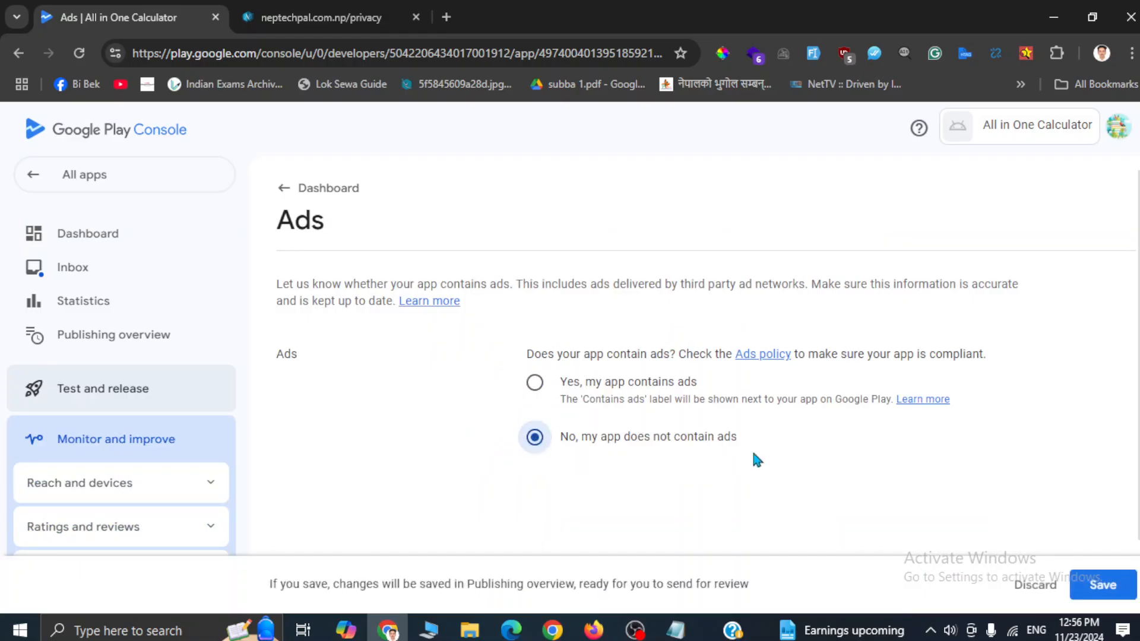
scroll(758, 455, down, 2)
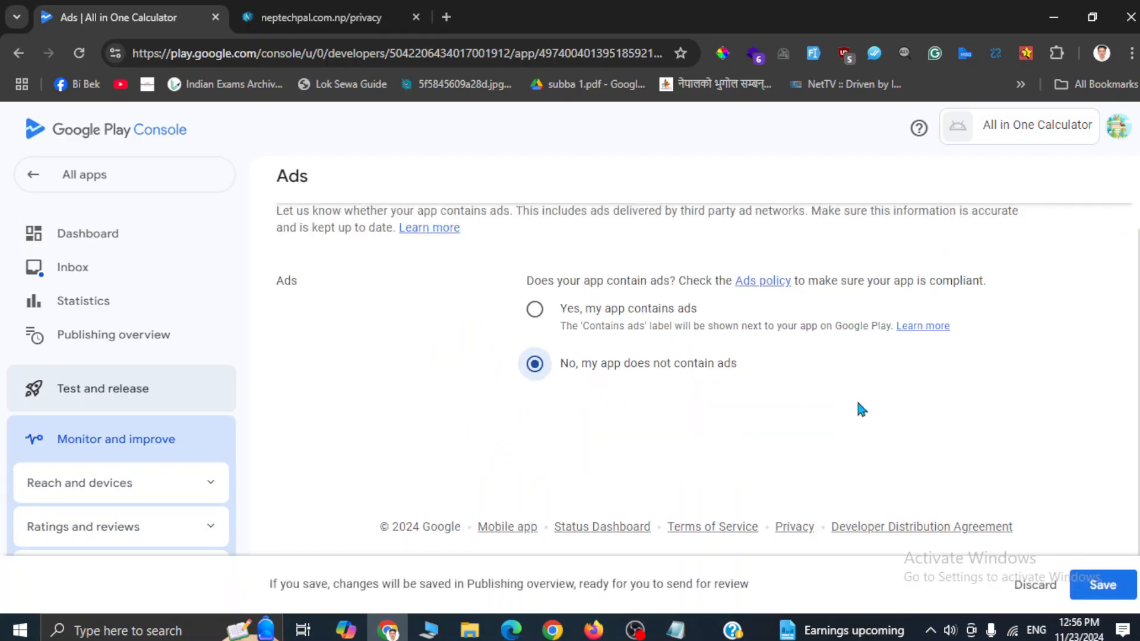
click(1097, 585)
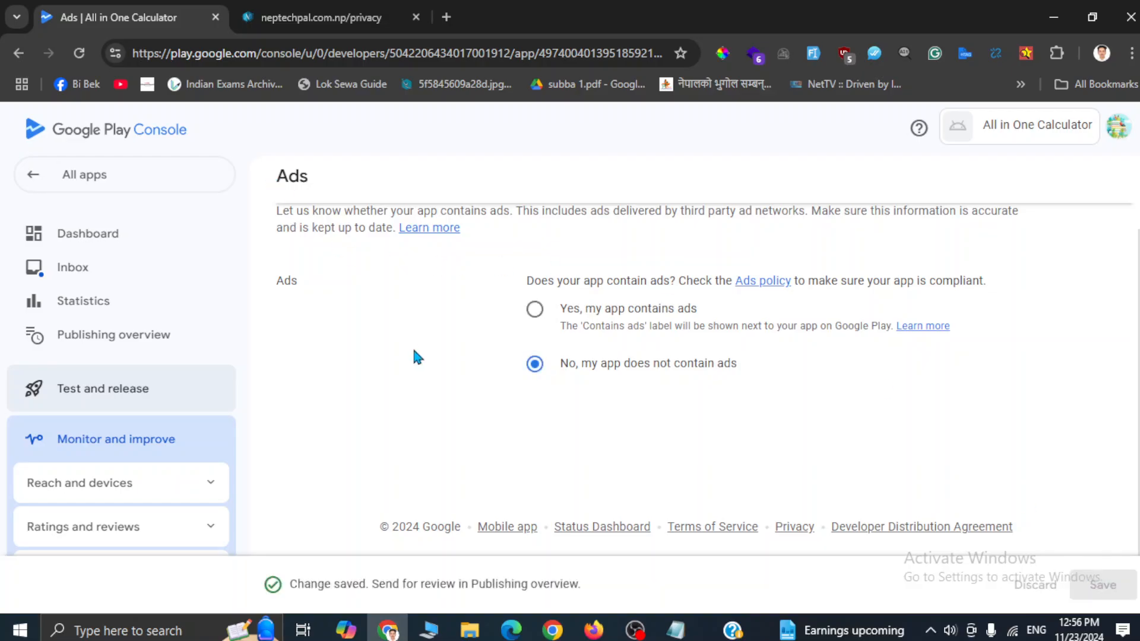
scroll(415, 351, up, 1)
click(315, 186)
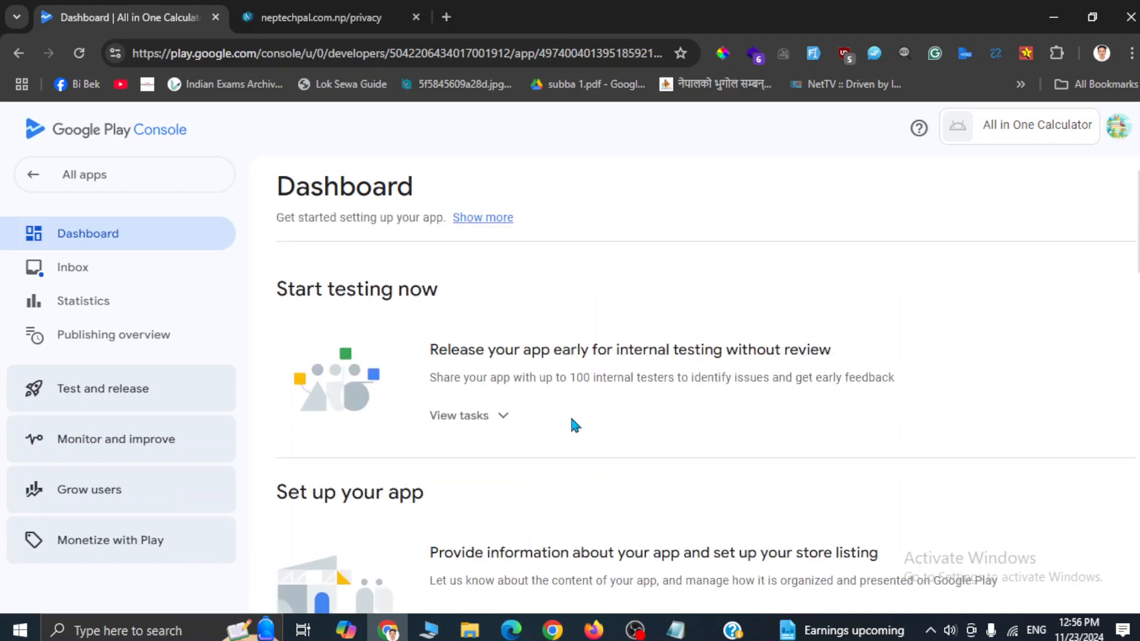
Step: Start the content rating questionnaire and enter the contact e-mail address
scroll(571, 415, down, 5)
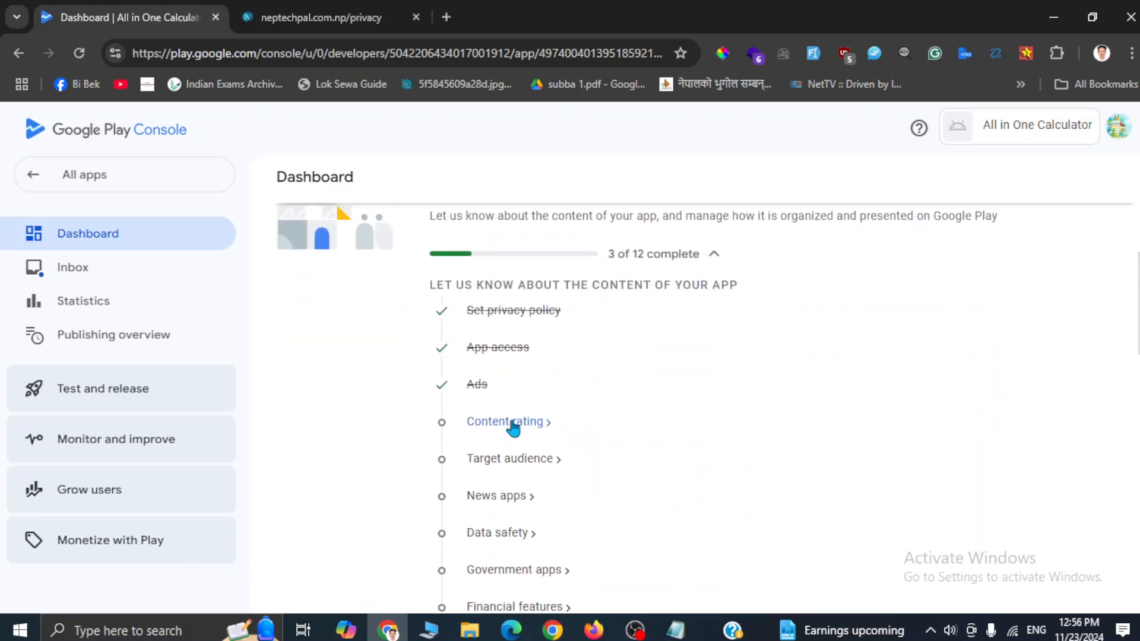
click(513, 427)
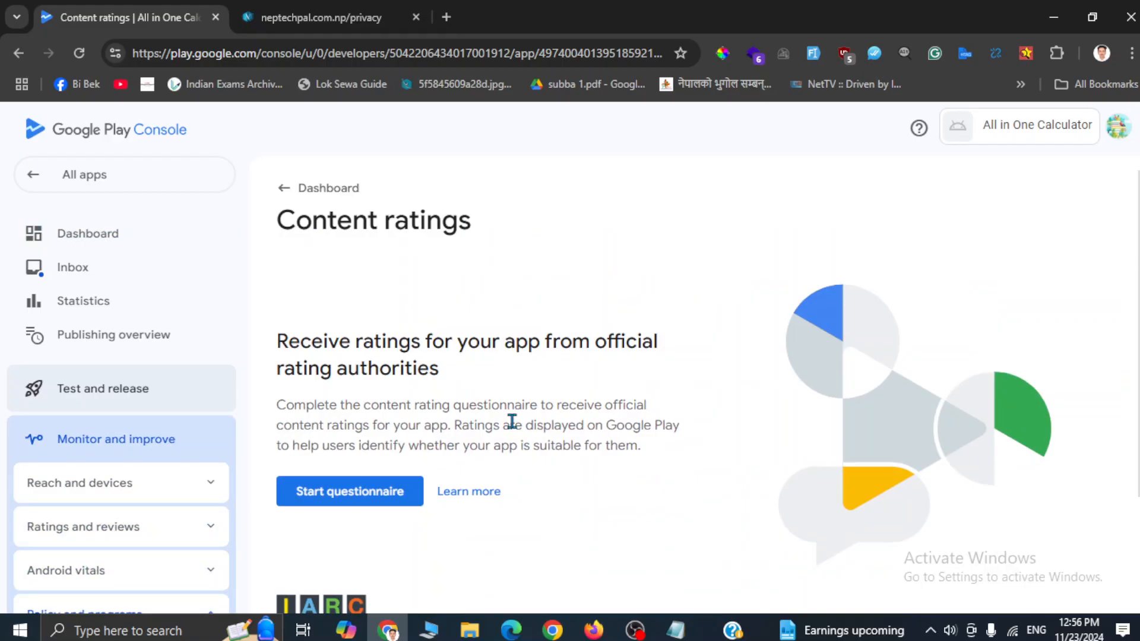
click(346, 492)
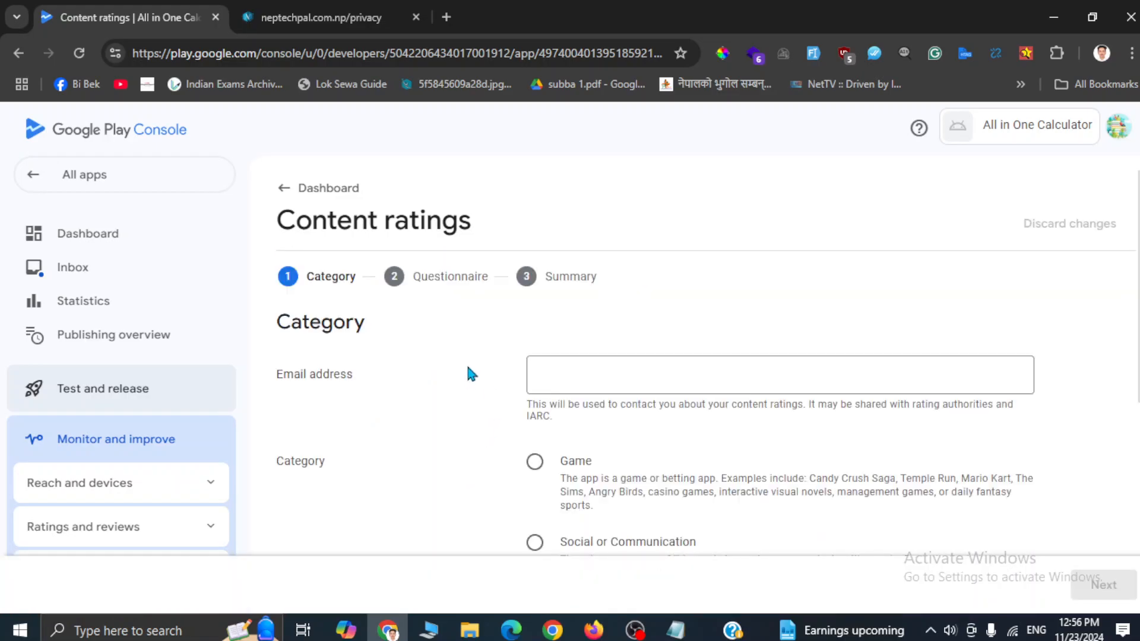
click(623, 381)
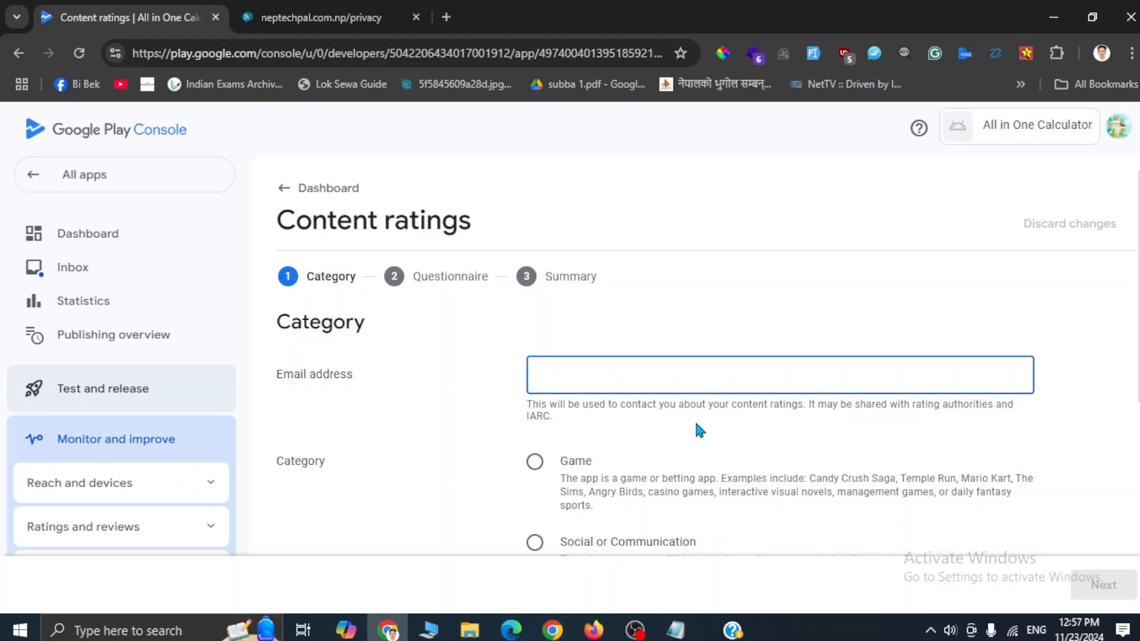
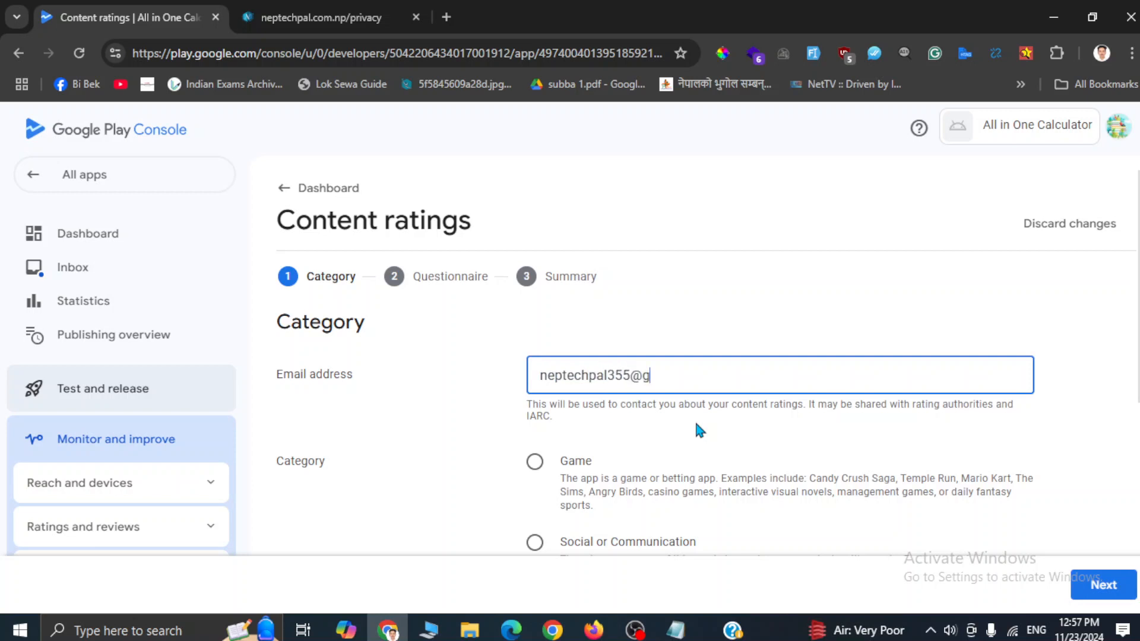
Step: Choose the All Other App Types category, accept the IARC Terms of Use, and continue
scroll(695, 420, down, 4)
scroll(700, 430, up, 4)
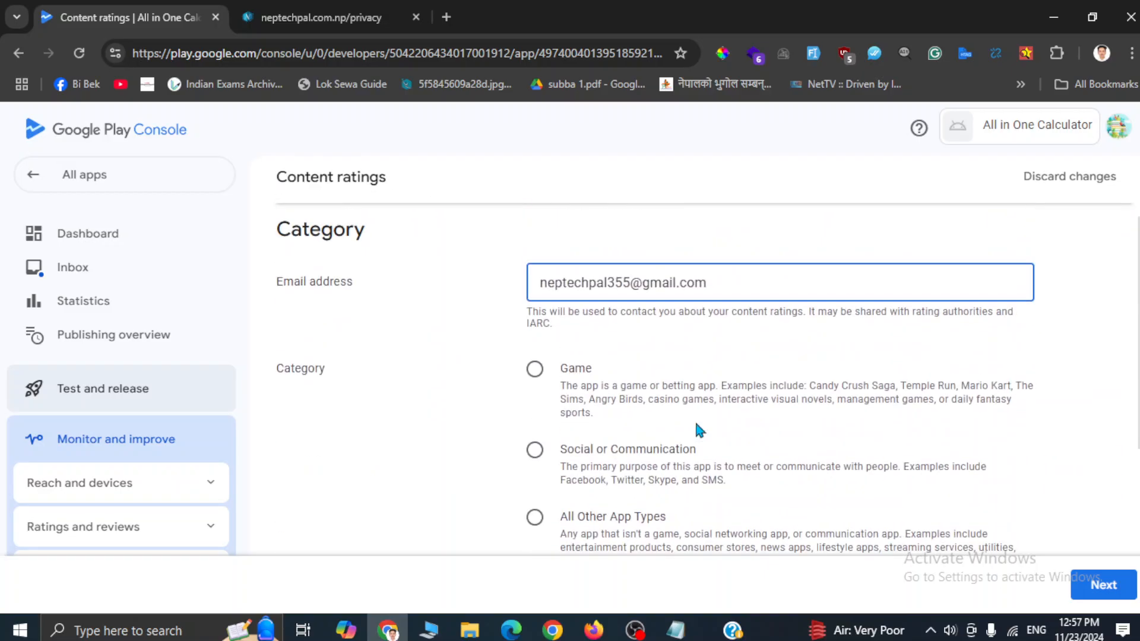
scroll(697, 431, down, 3)
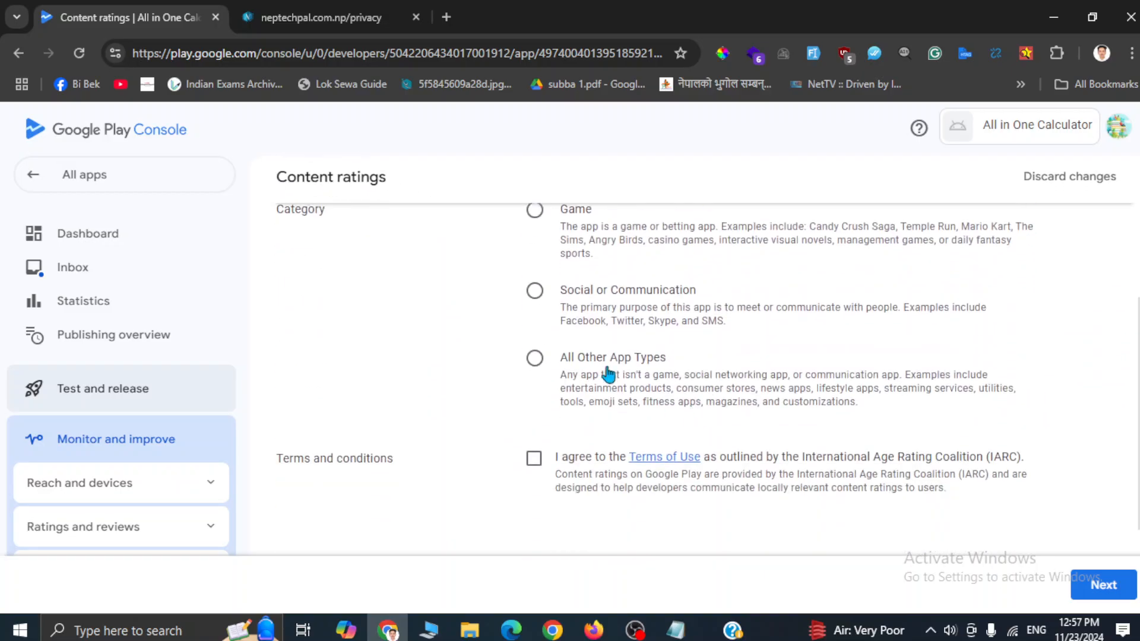
click(535, 358)
scroll(700, 347, up, 2)
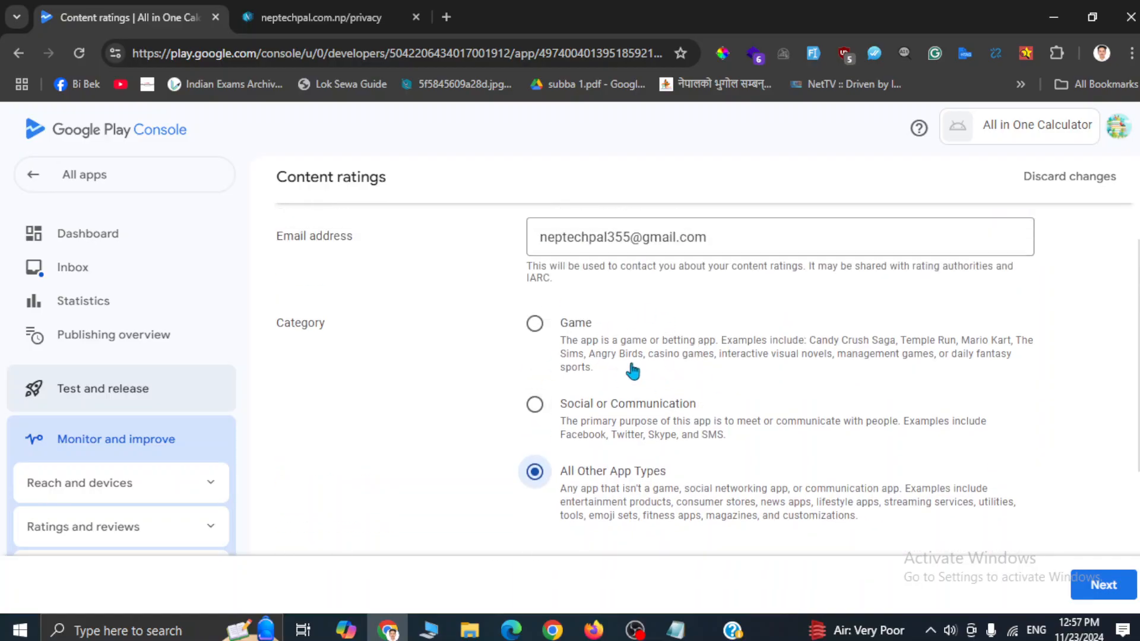
scroll(629, 368, down, 1)
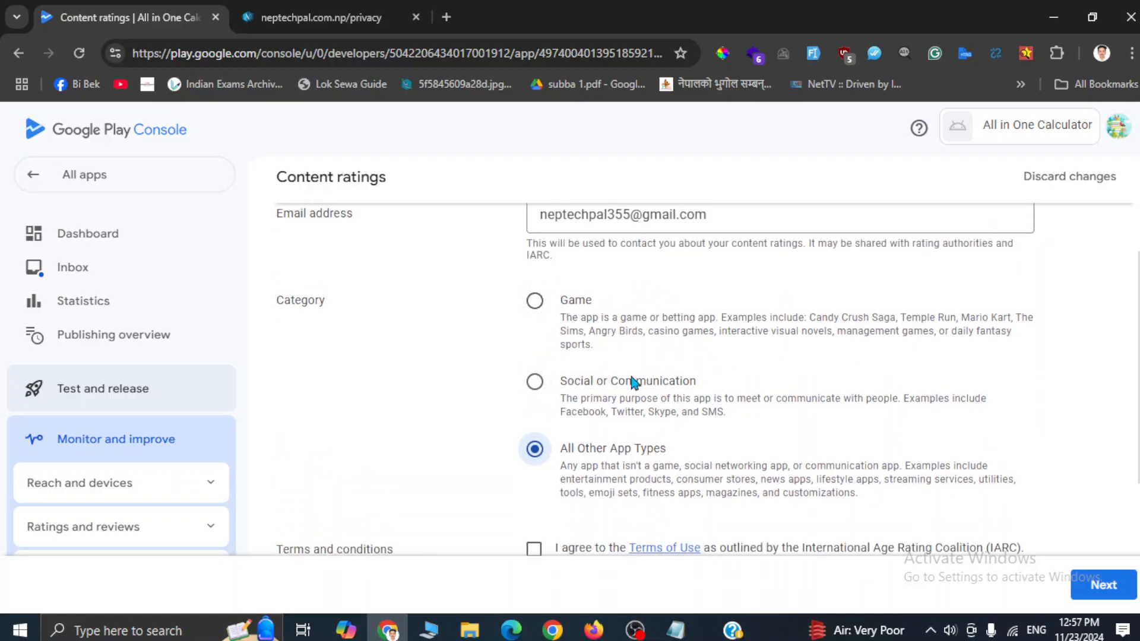
scroll(624, 371, down, 1)
click(528, 504)
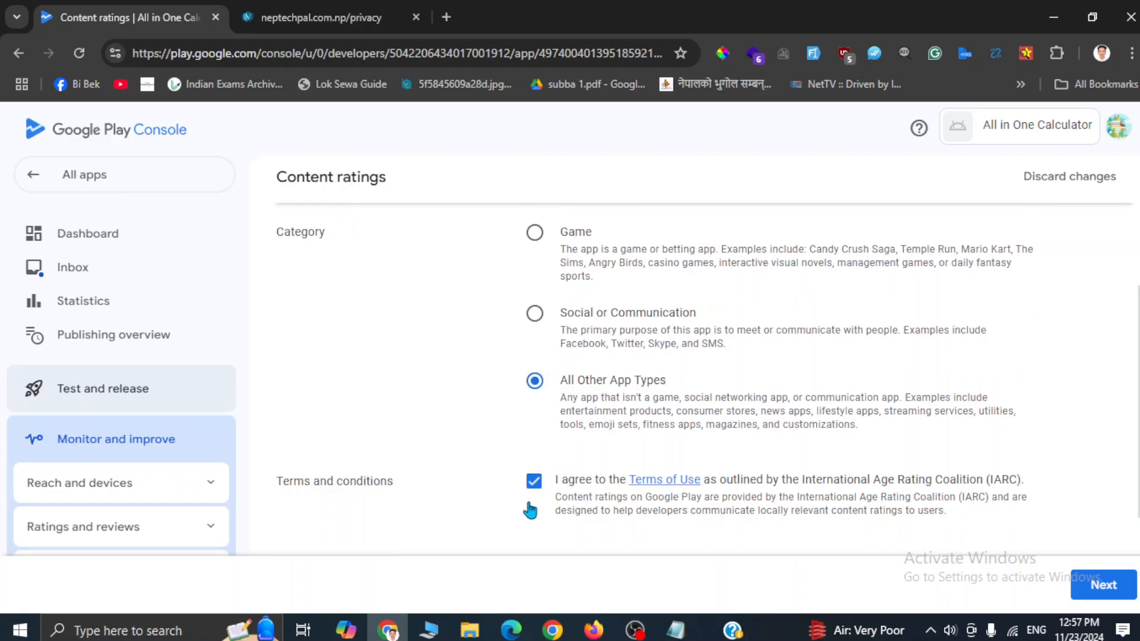
scroll(530, 508, down, 2)
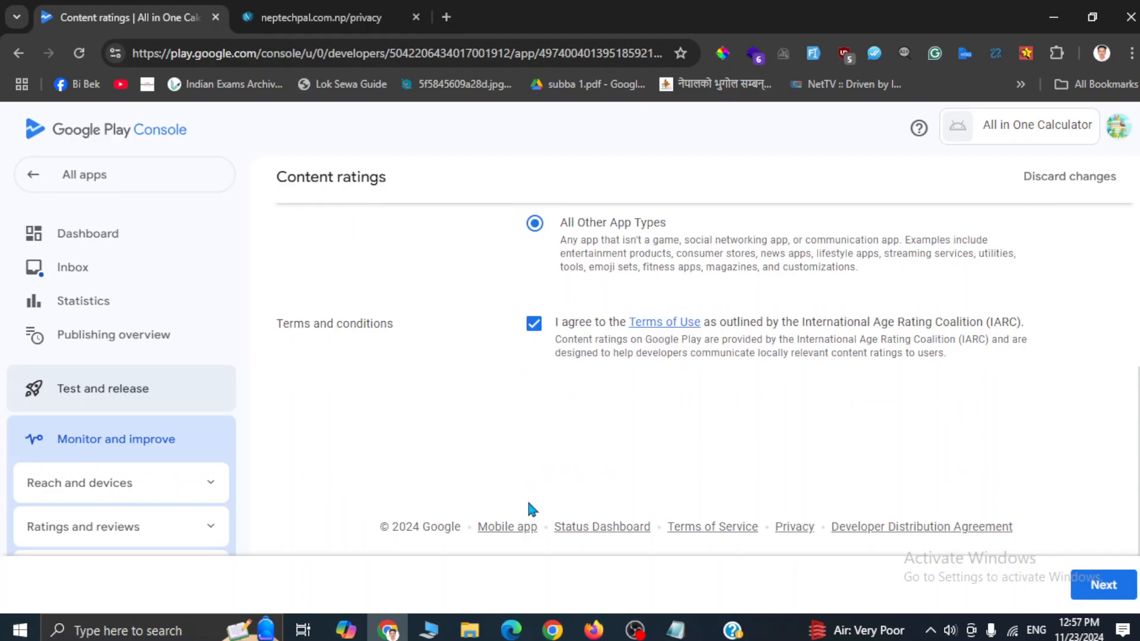
click(1096, 585)
Step: Answer No to Downloaded App, User Content Sharing, Online Content and age-restricted promotion questions
scroll(516, 369, down, 2)
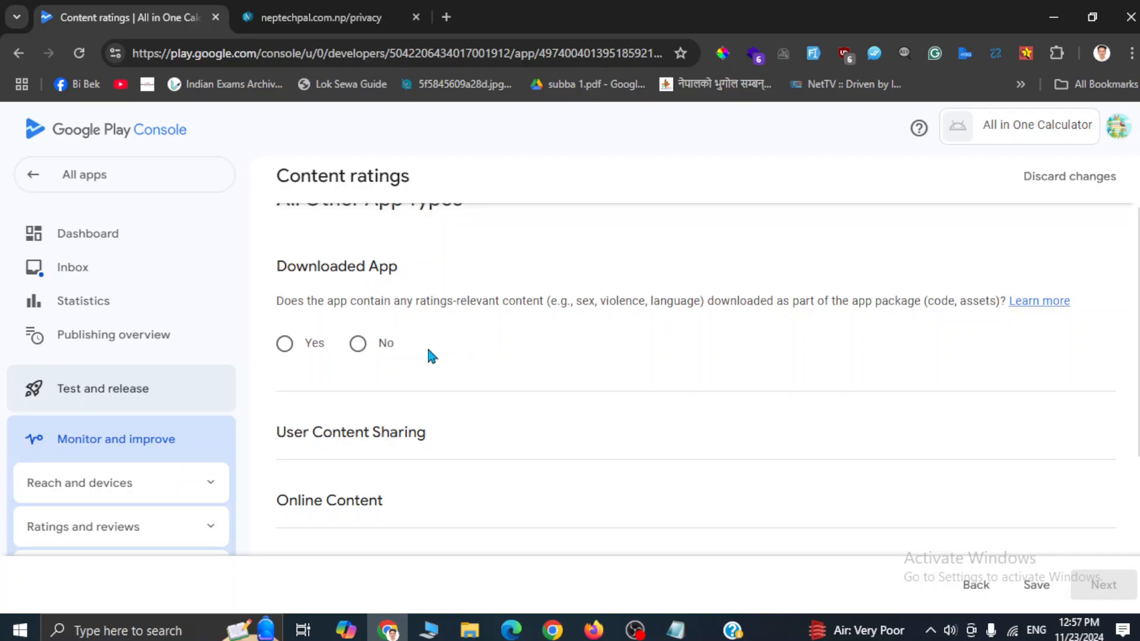
click(358, 344)
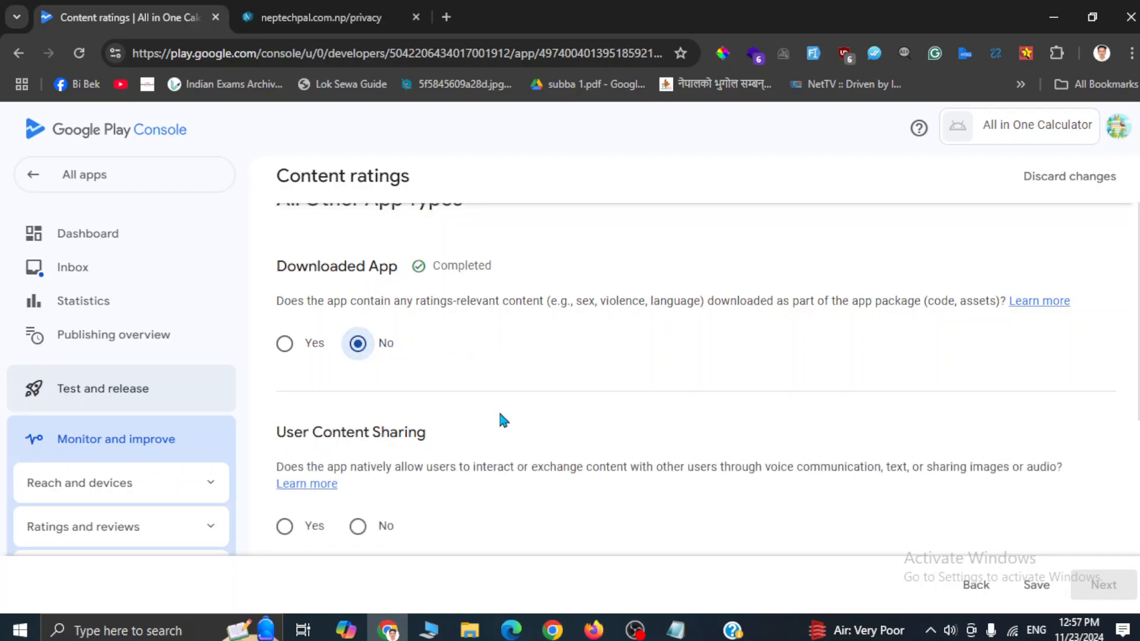
scroll(499, 419, down, 2)
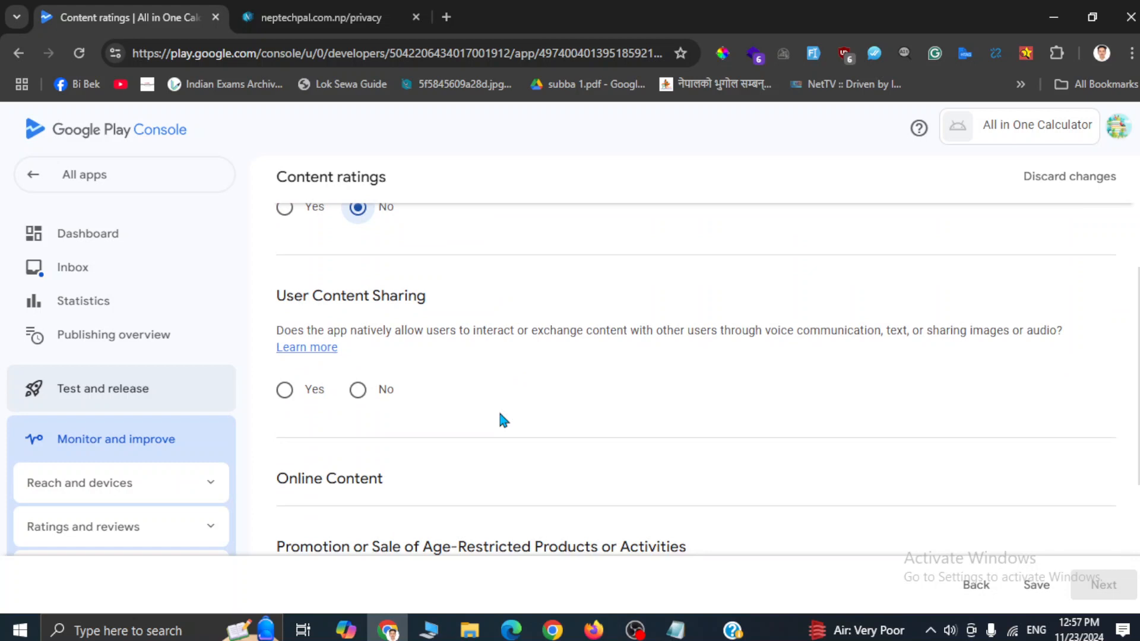
click(358, 390)
scroll(488, 440, down, 2)
click(358, 452)
scroll(530, 517, down, 3)
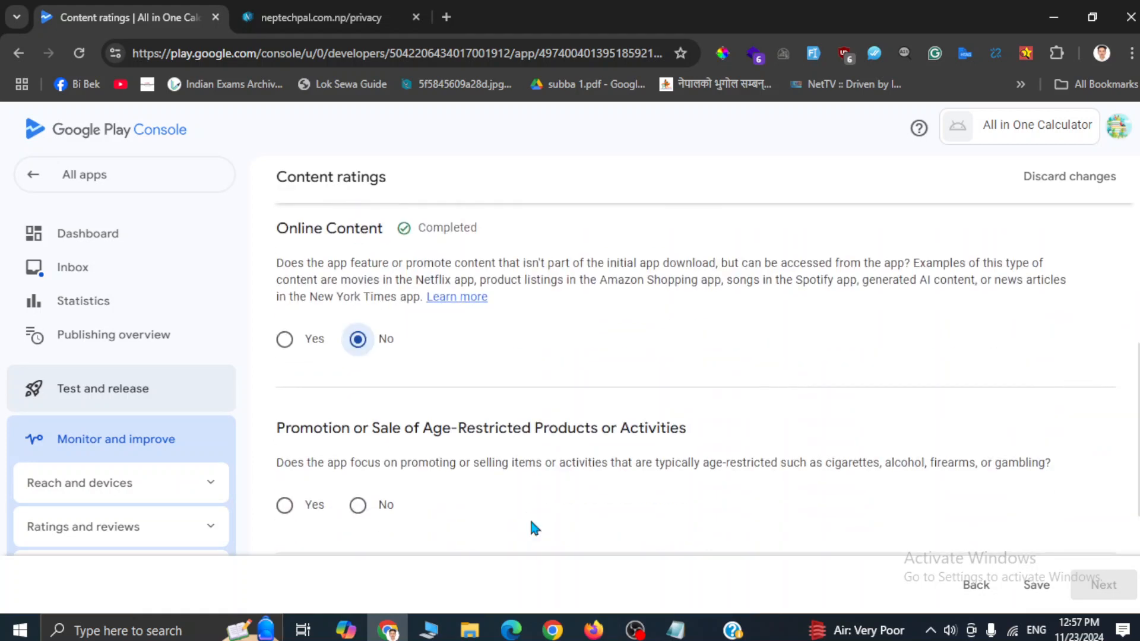
click(359, 460)
scroll(359, 469, down, 2)
Step: Answer No to the cash rewards, web browser and news/educational questions, then save
click(358, 486)
scroll(358, 486, down, 2)
scroll(358, 453, down, 4)
click(358, 265)
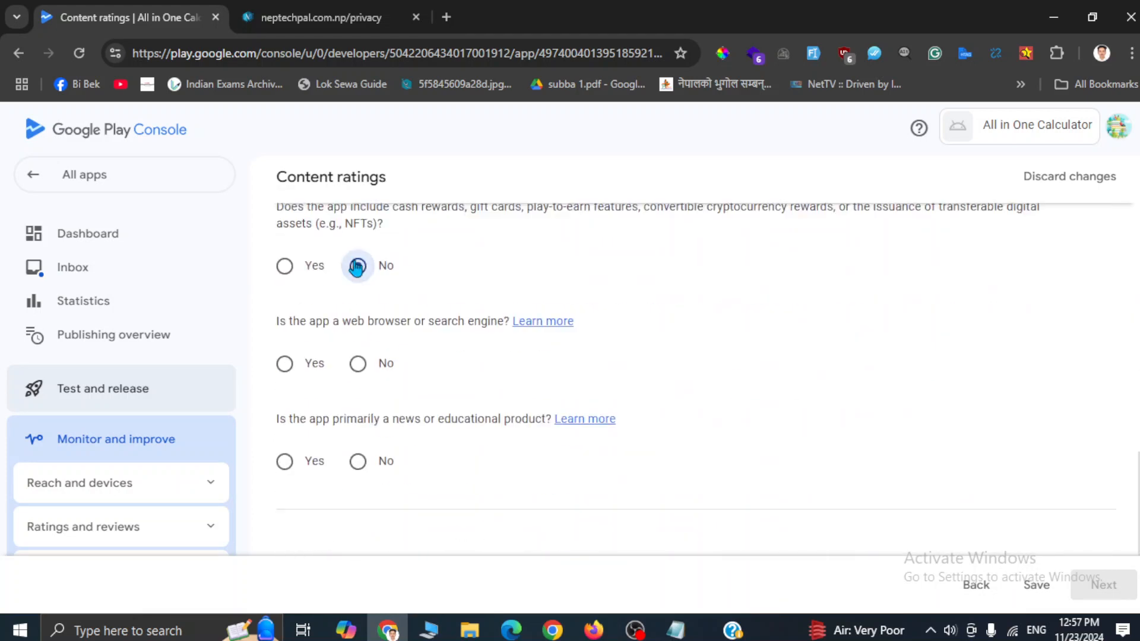
click(358, 364)
click(358, 461)
scroll(500, 449, down, 3)
scroll(708, 415, up, 15)
scroll(588, 382, down, 10)
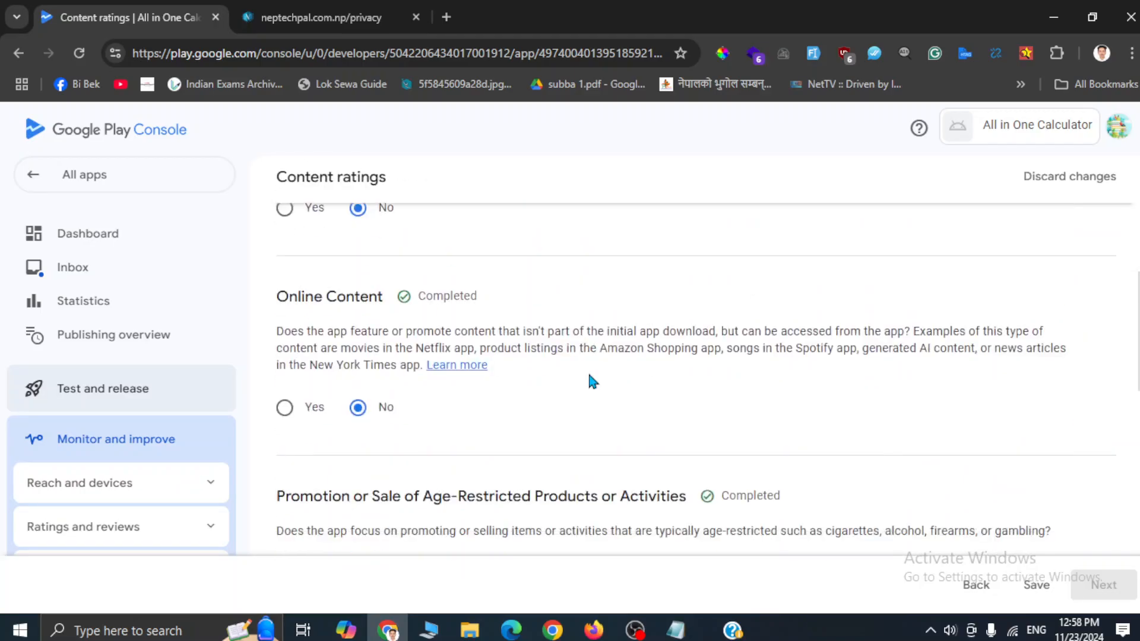
scroll(589, 376, down, 10)
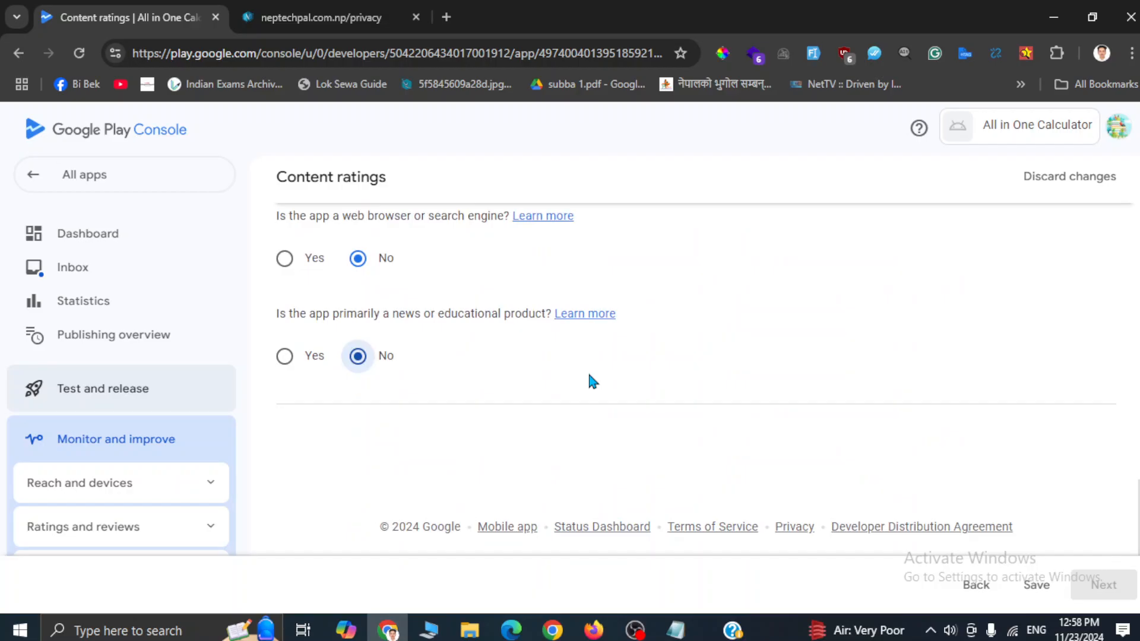
scroll(590, 376, up, 3)
scroll(592, 381, up, 1)
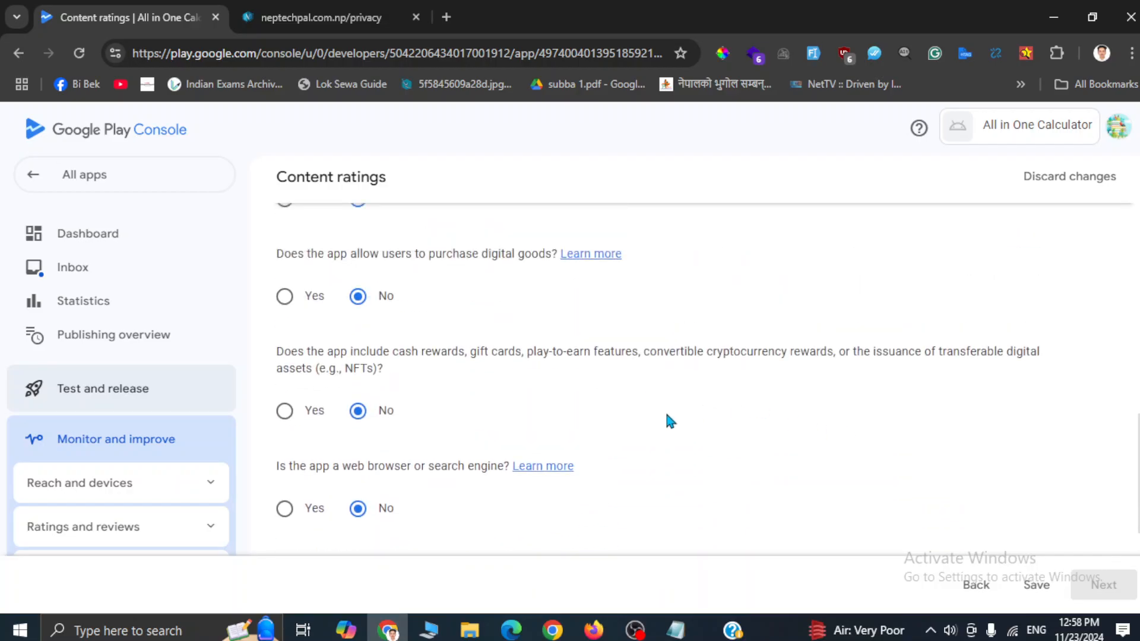
click(1037, 586)
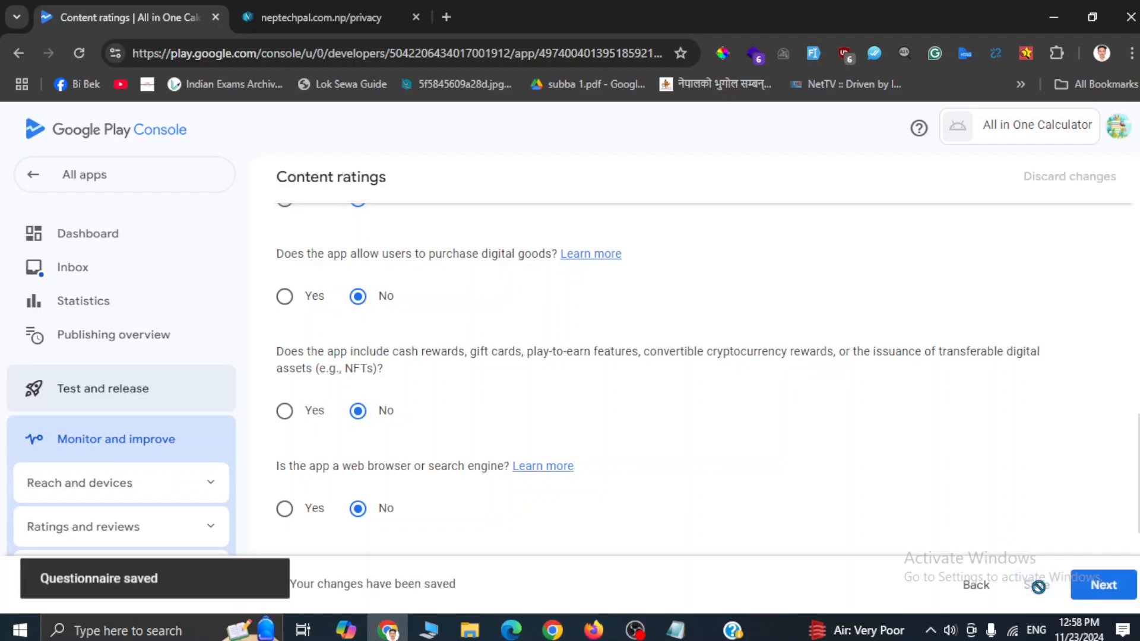
Step: Review the rating summary (PEGI 3, ESRB Everyone, Rated for 3+) and save it
click(1104, 588)
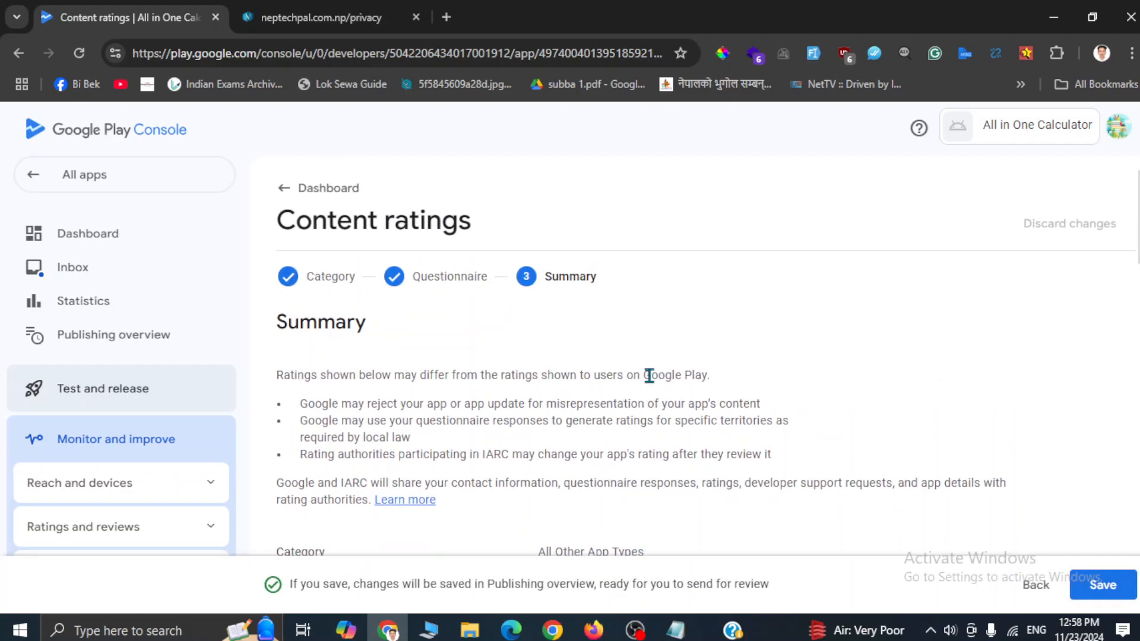
scroll(649, 375, down, 3)
scroll(649, 376, down, 3)
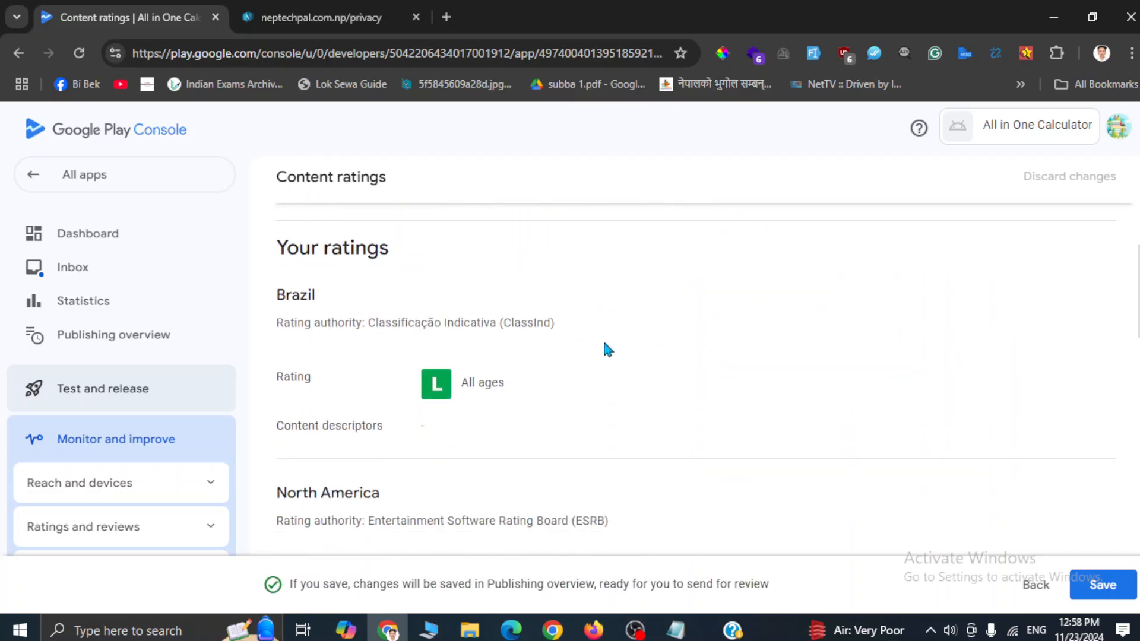
scroll(508, 397, down, 15)
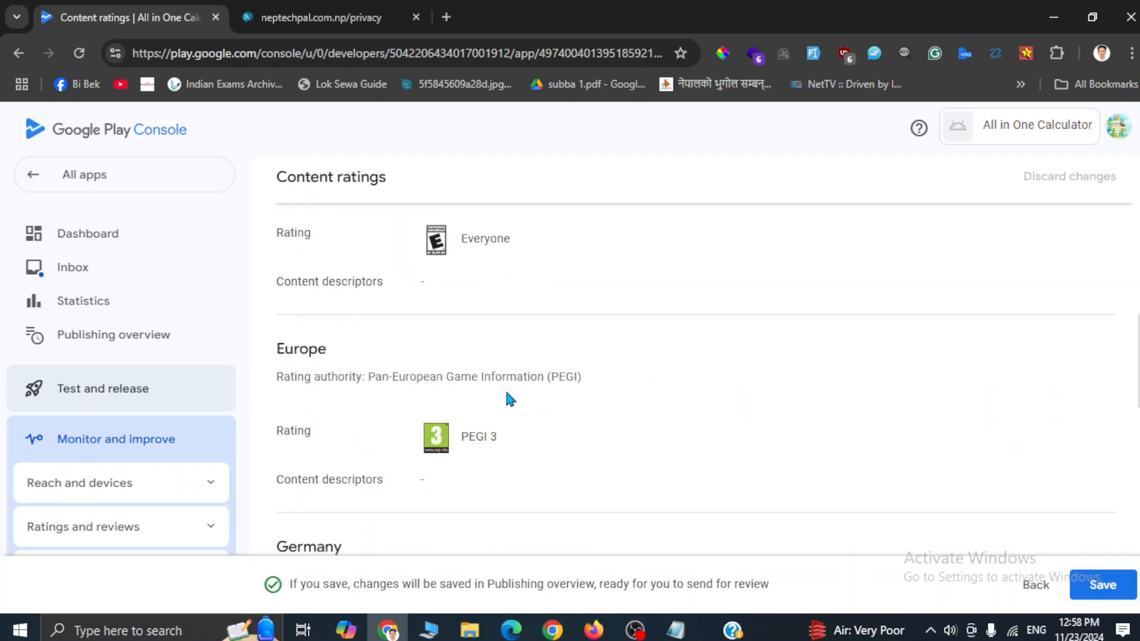
click(1130, 581)
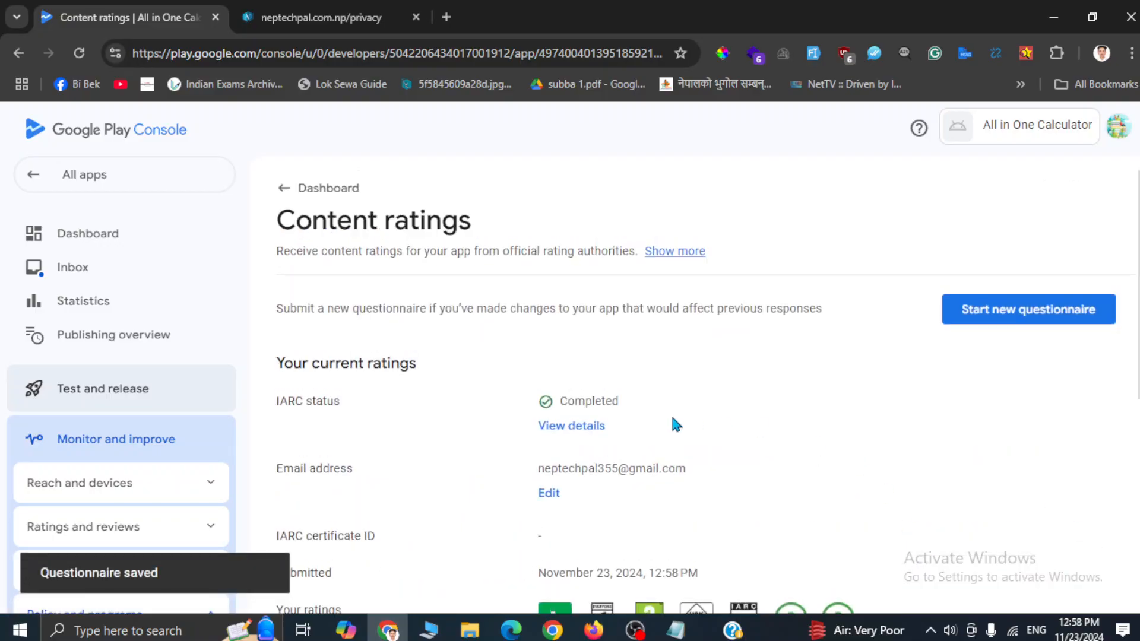
scroll(674, 425, down, 3)
Step: In Target audience and content, select the 13-15, 16-17 and 18 and over age groups
scroll(674, 424, up, 3)
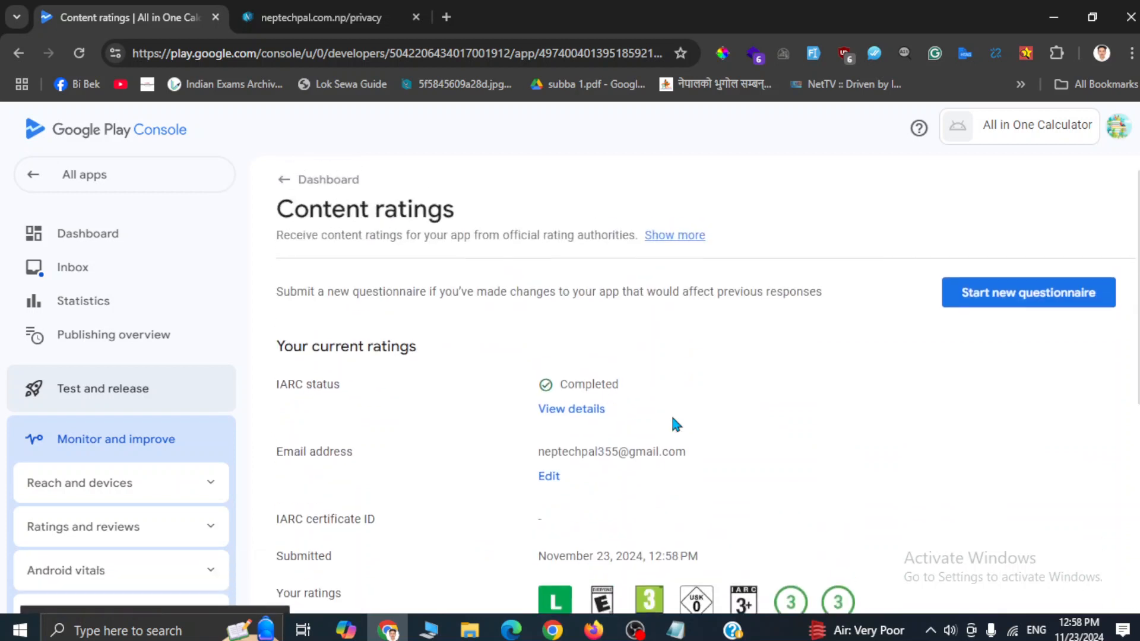
click(276, 199)
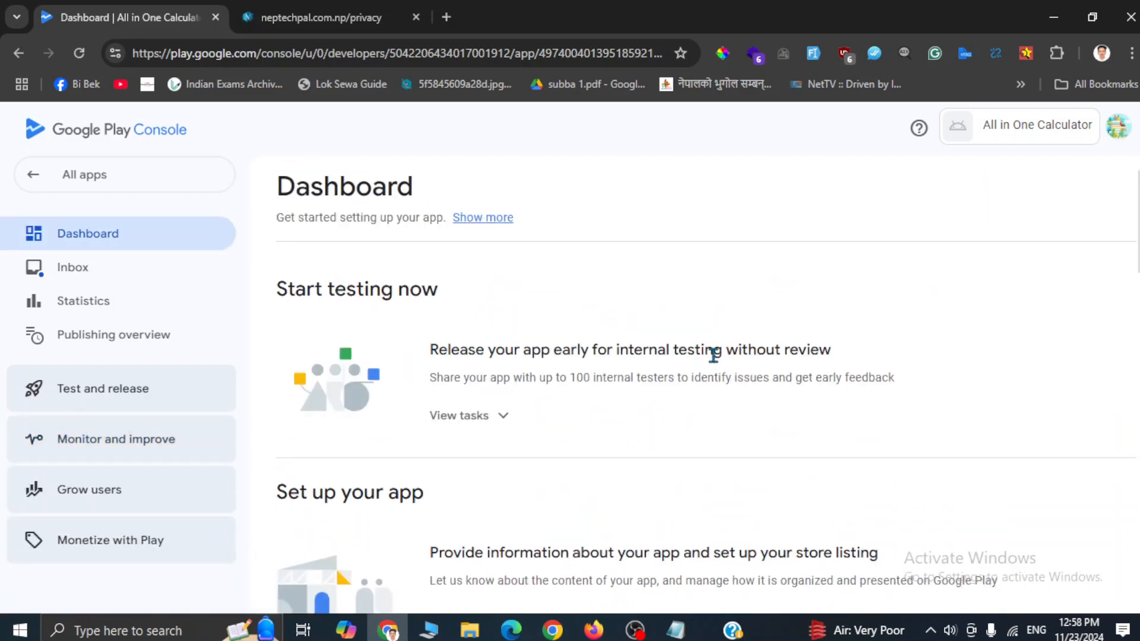
scroll(713, 355, down, 9)
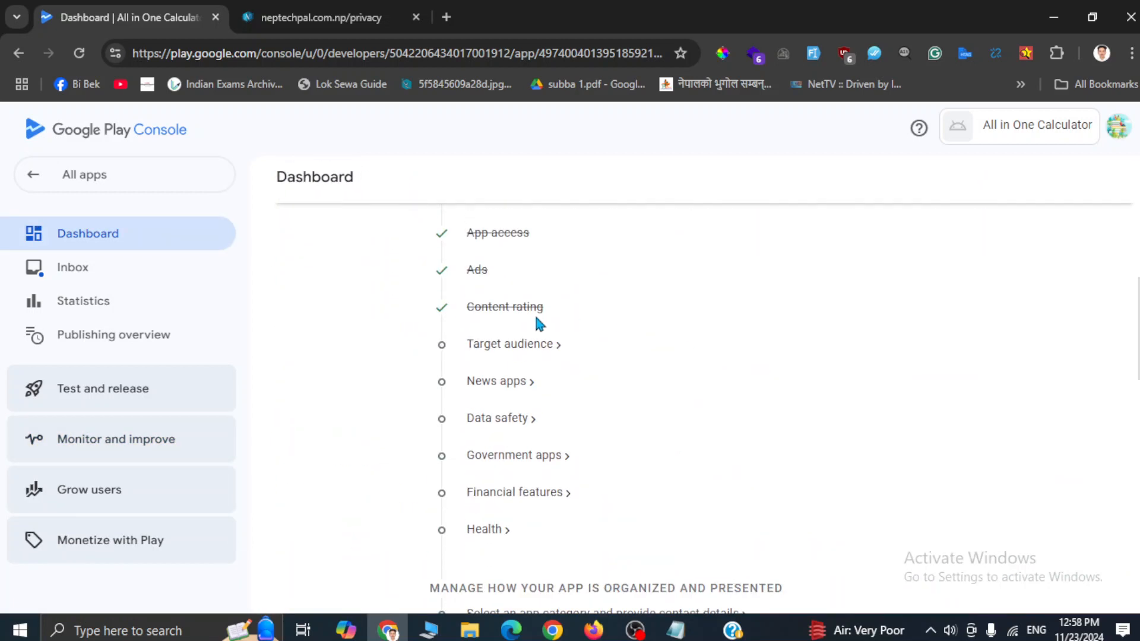
click(492, 344)
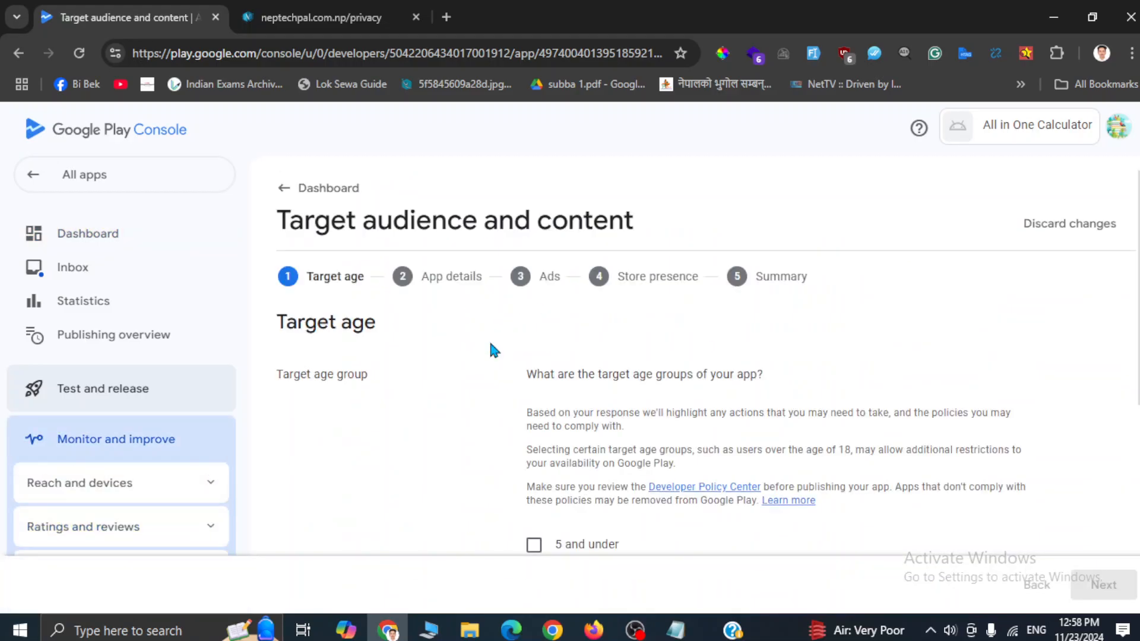
scroll(704, 449, down, 3)
scroll(706, 452, down, 2)
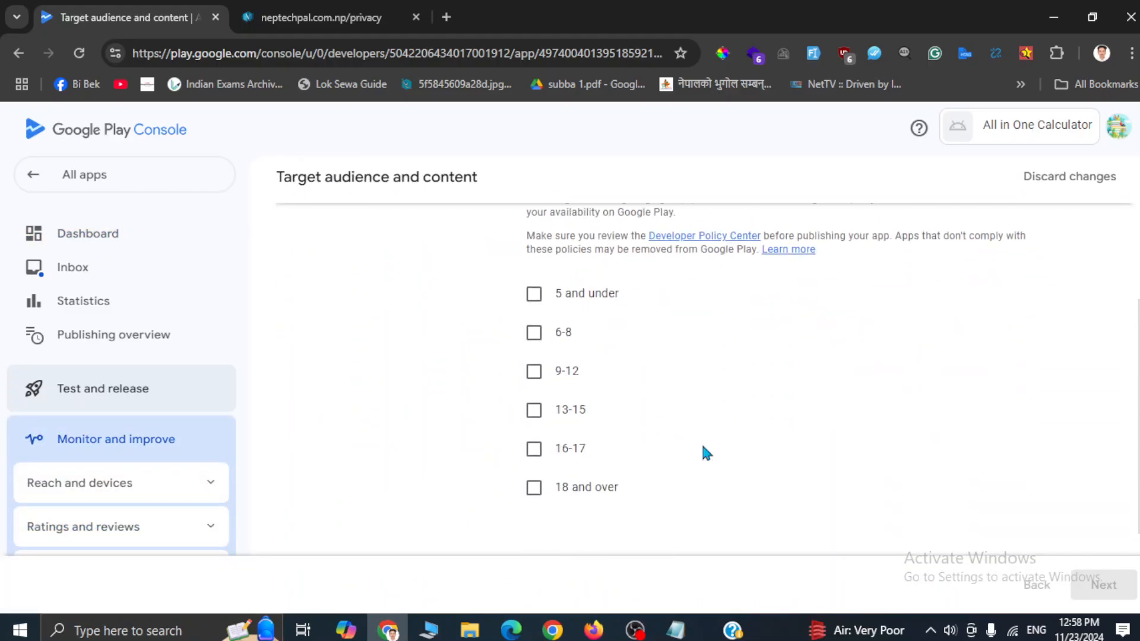
click(535, 410)
click(534, 448)
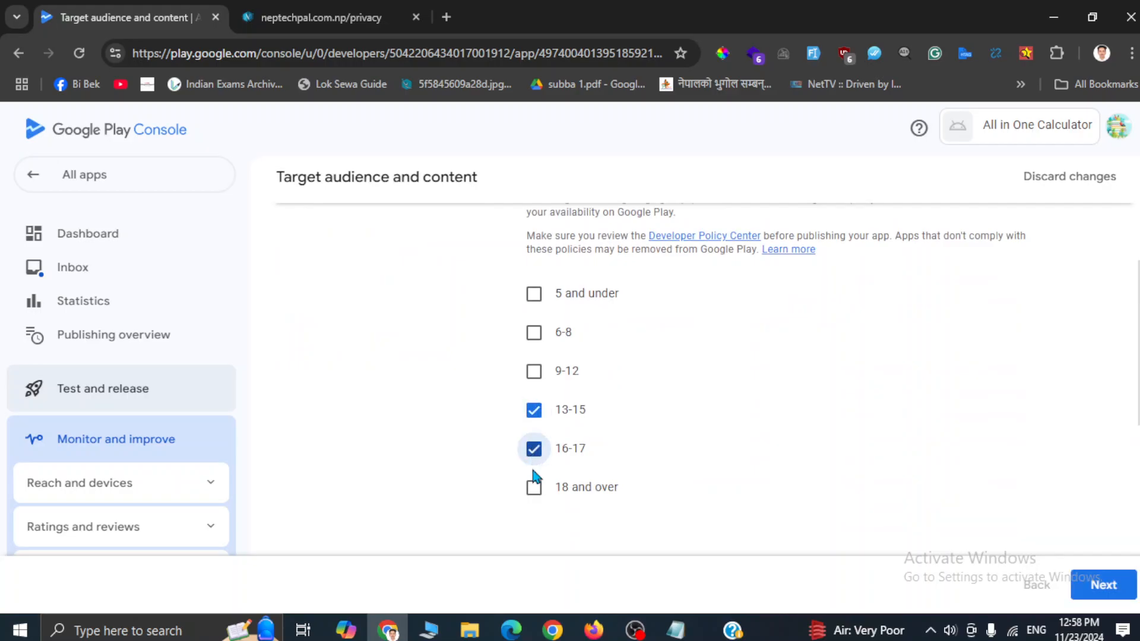
click(534, 486)
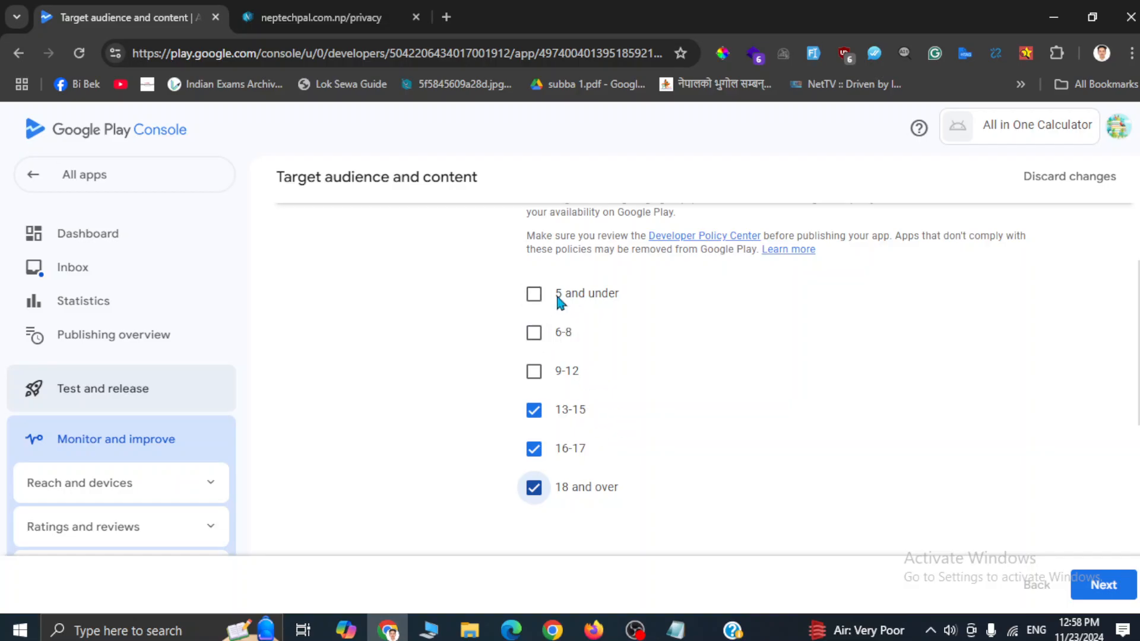
Step: Advance to the Summary and save the target audience answers
scroll(653, 376, up, 2)
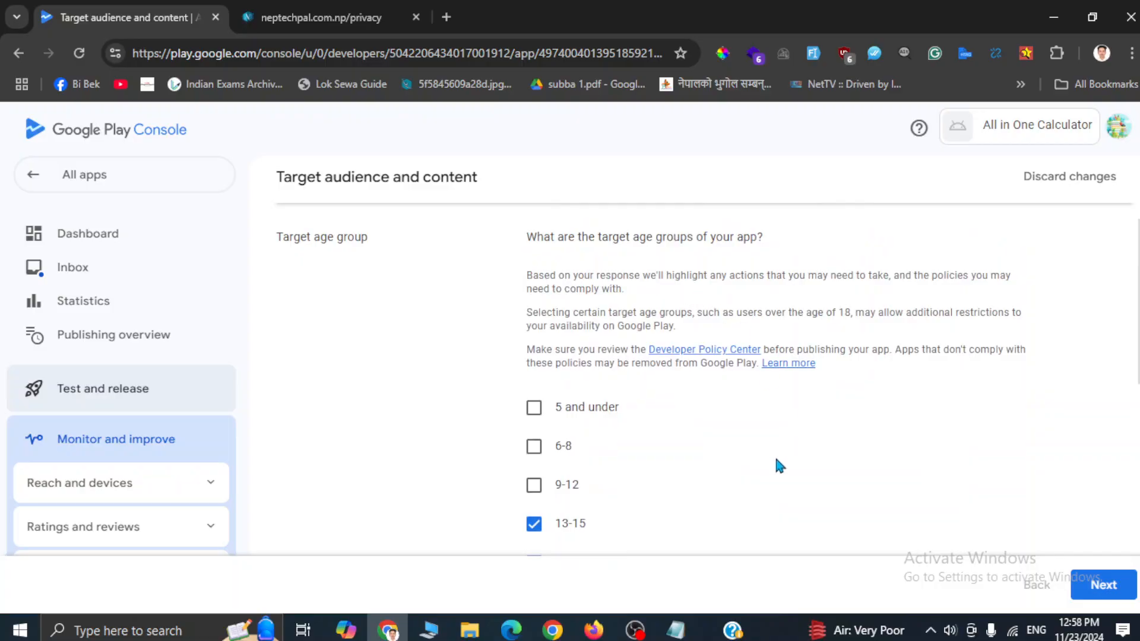
scroll(753, 492, down, 10)
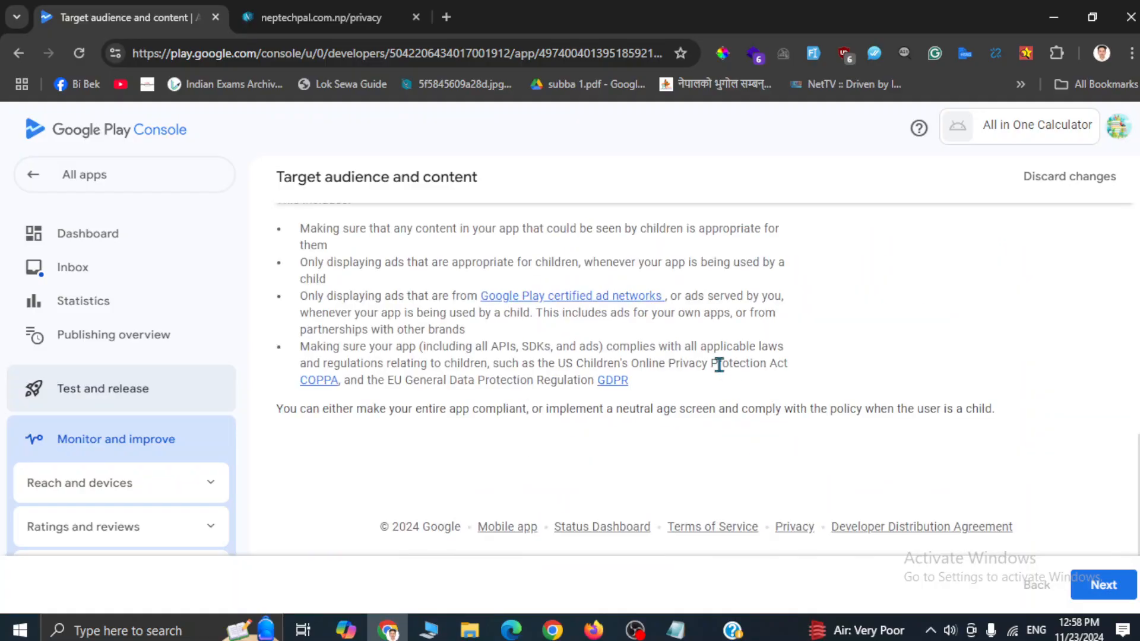
scroll(720, 364, up, 5)
scroll(719, 371, up, 3)
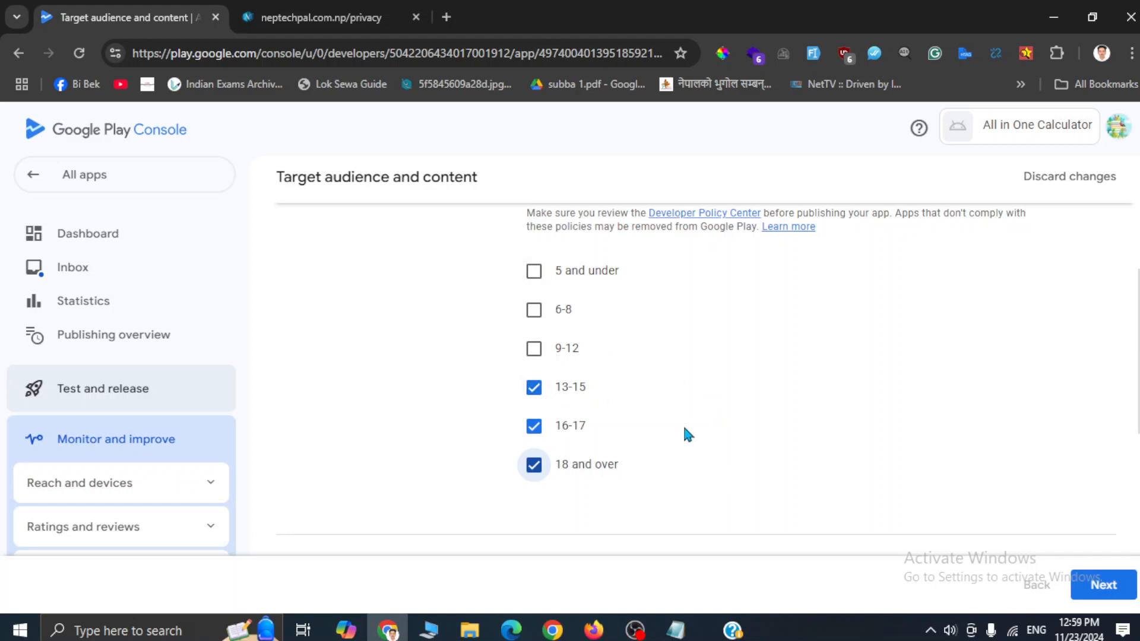
scroll(687, 432, down, 5)
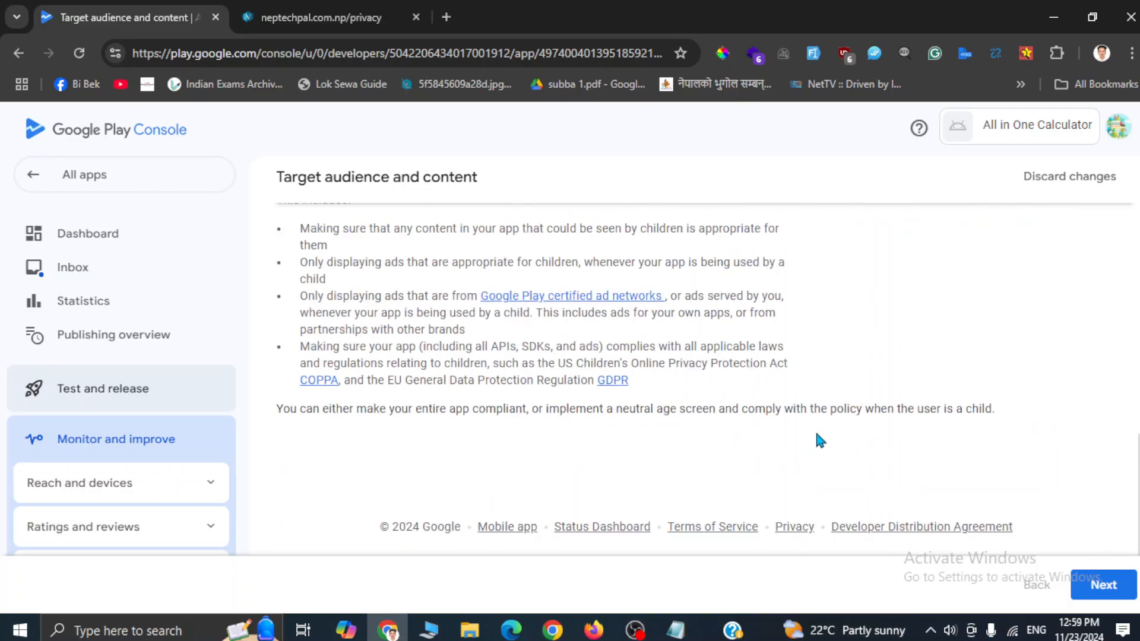
click(1103, 588)
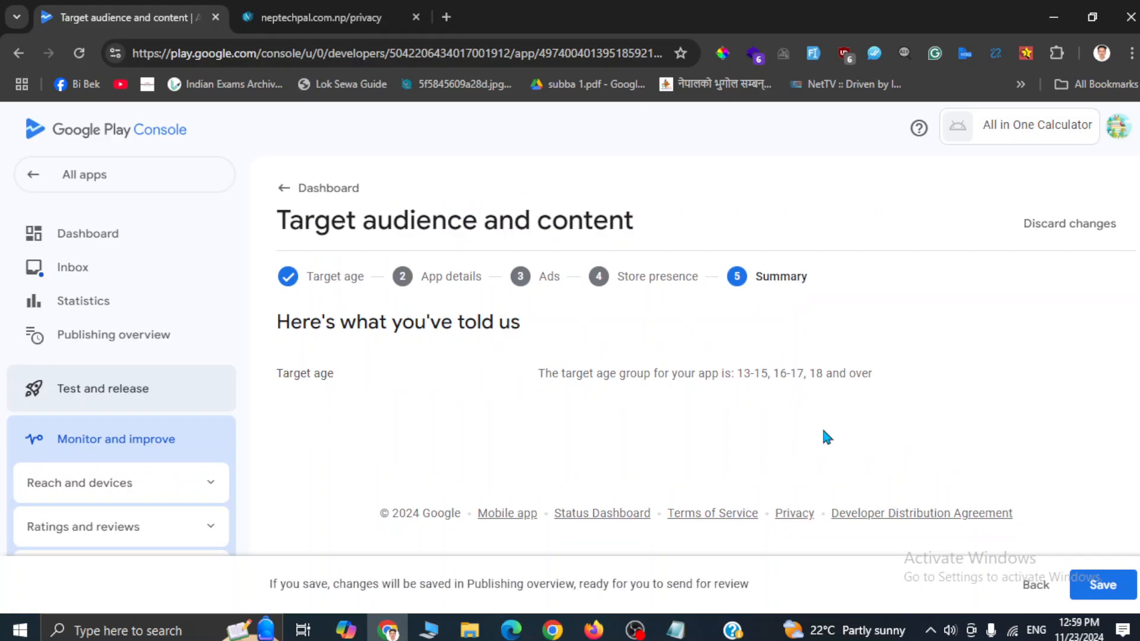
click(1103, 585)
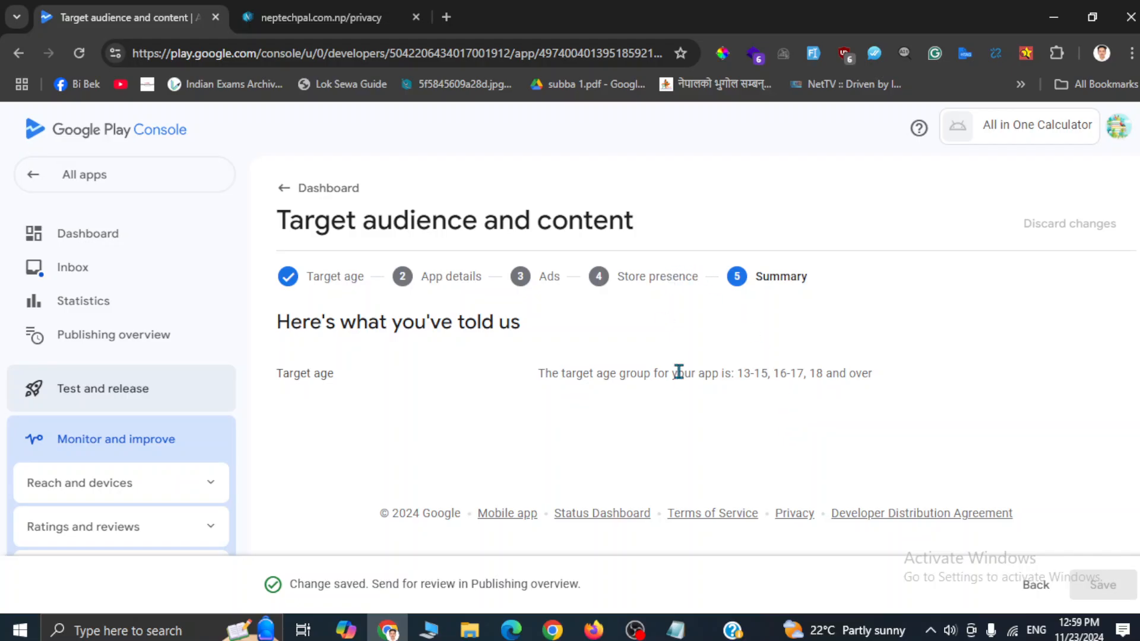
Step: Save 'No' for the News apps declaration and return to the dashboard checklist
click(283, 201)
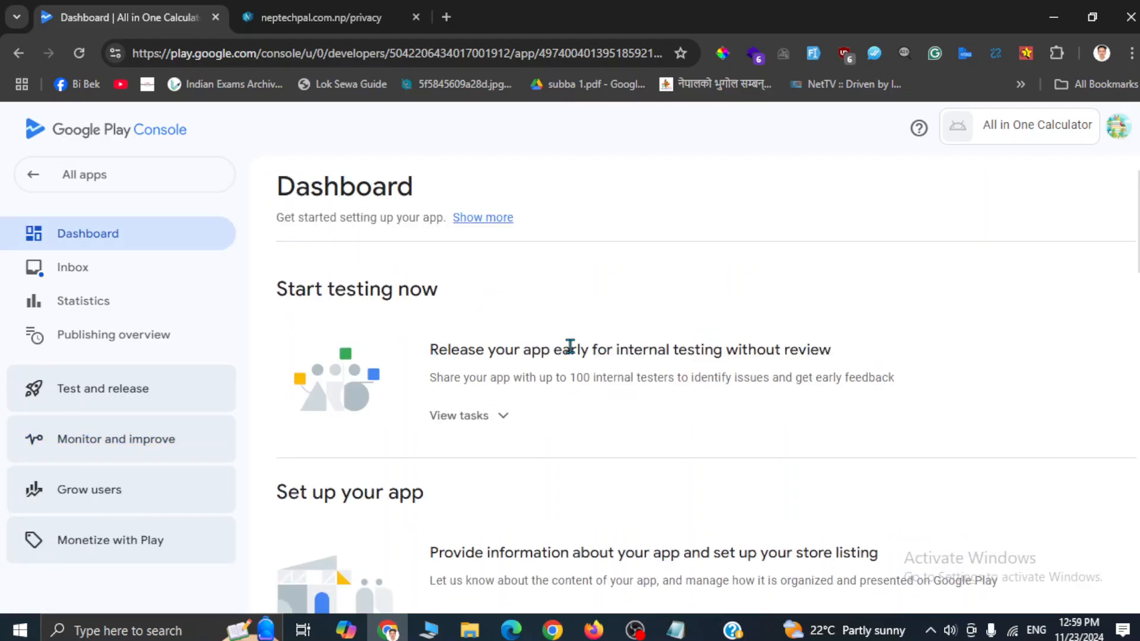
scroll(687, 506, down, 2)
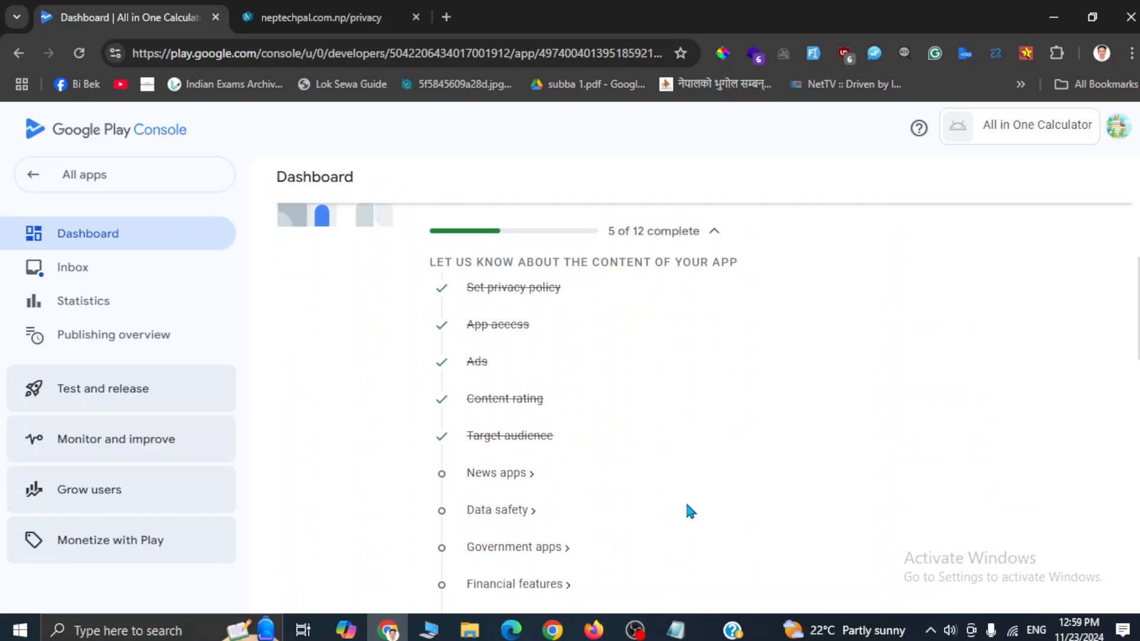
click(483, 451)
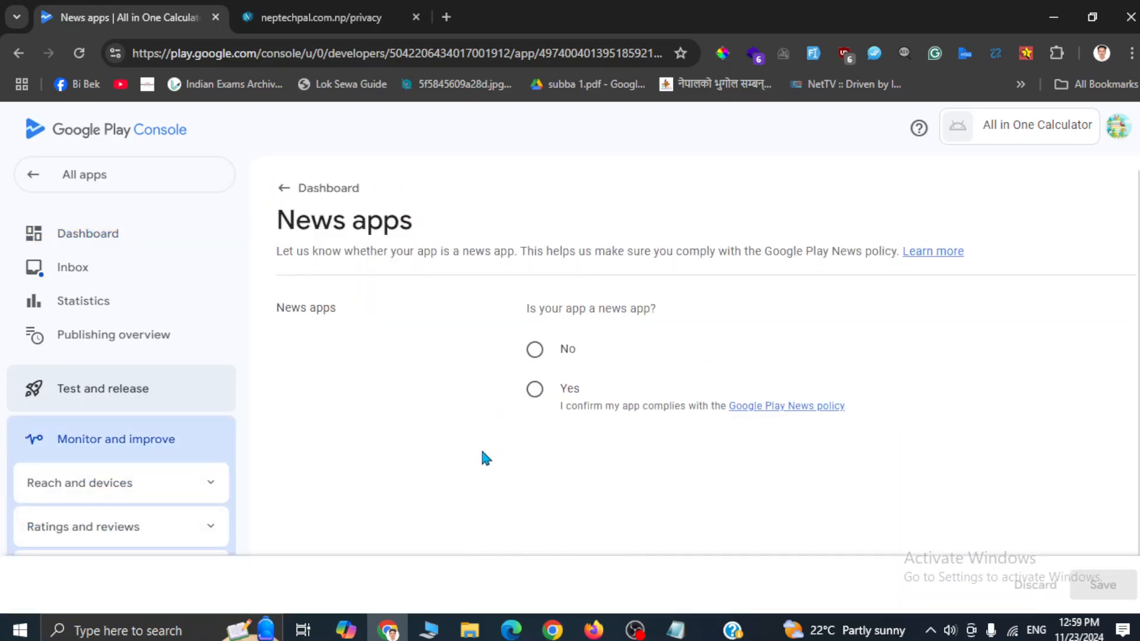
click(534, 349)
click(1092, 585)
click(295, 188)
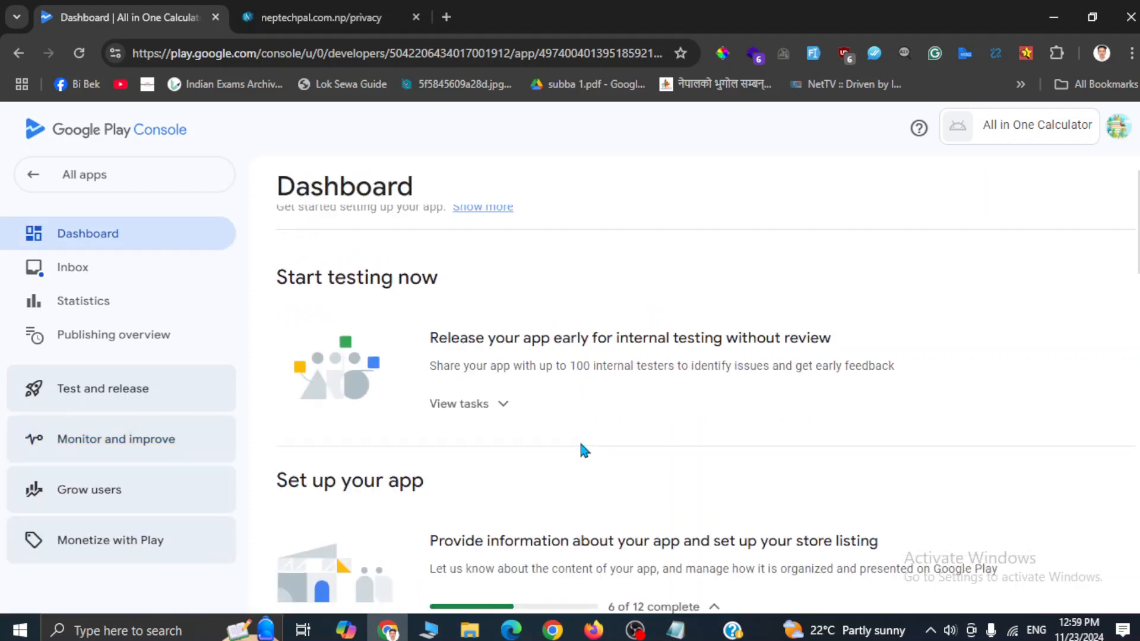
scroll(585, 452, down, 5)
scroll(585, 452, down, 2)
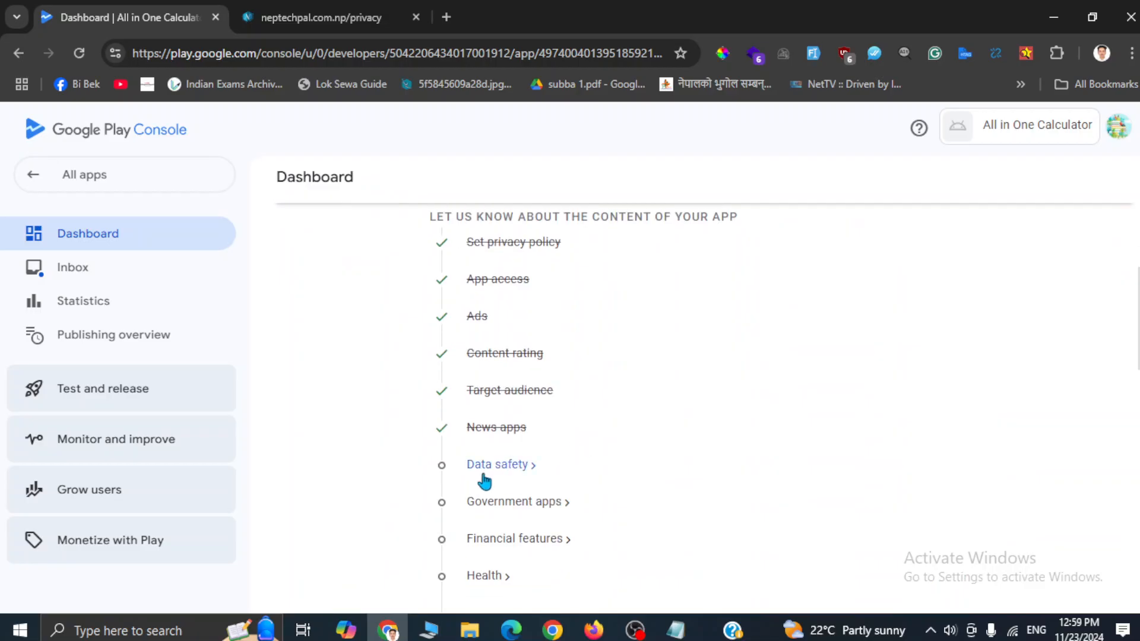
Step: Open Data safety and go from the Overview to the Data collection and security step
click(484, 474)
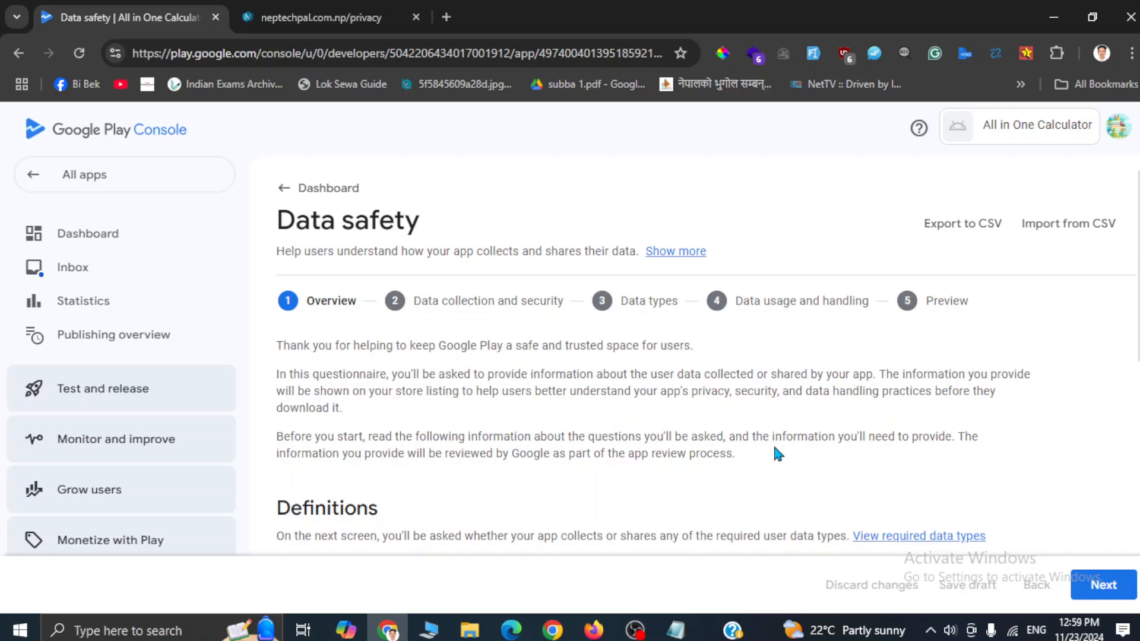
scroll(775, 447, down, 3)
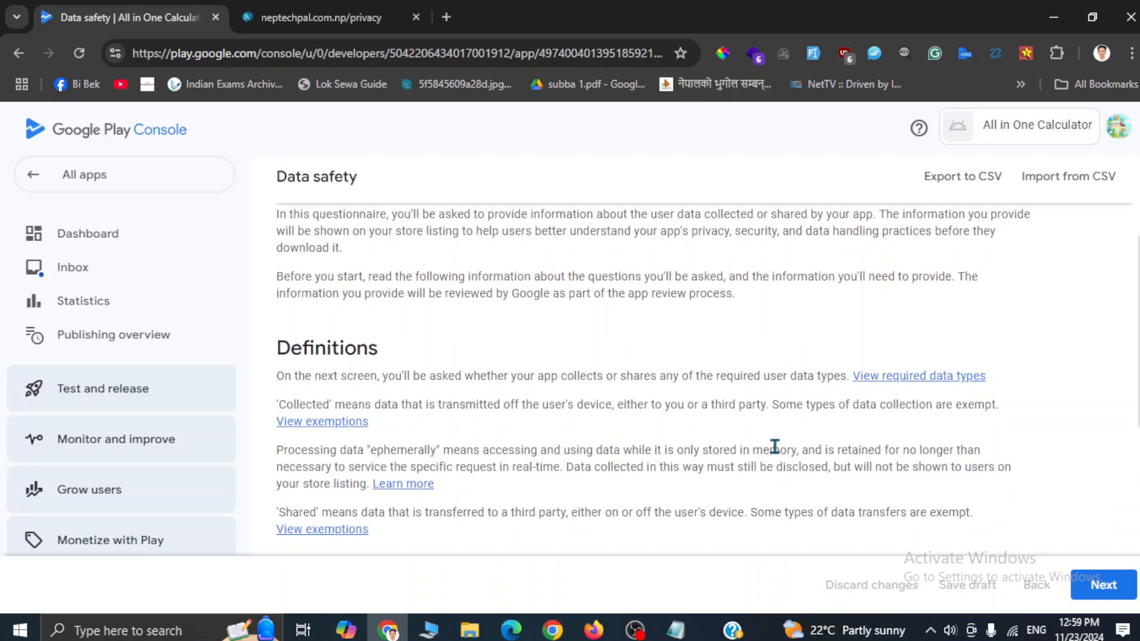
scroll(675, 395, down, 7)
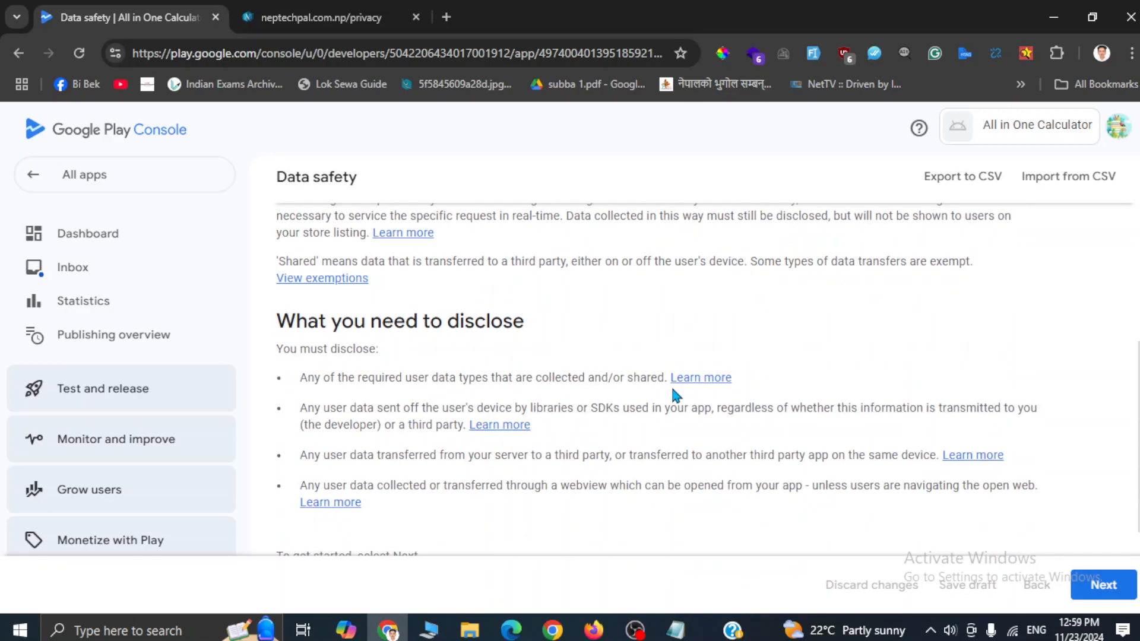
click(1103, 584)
scroll(569, 404, down, 1)
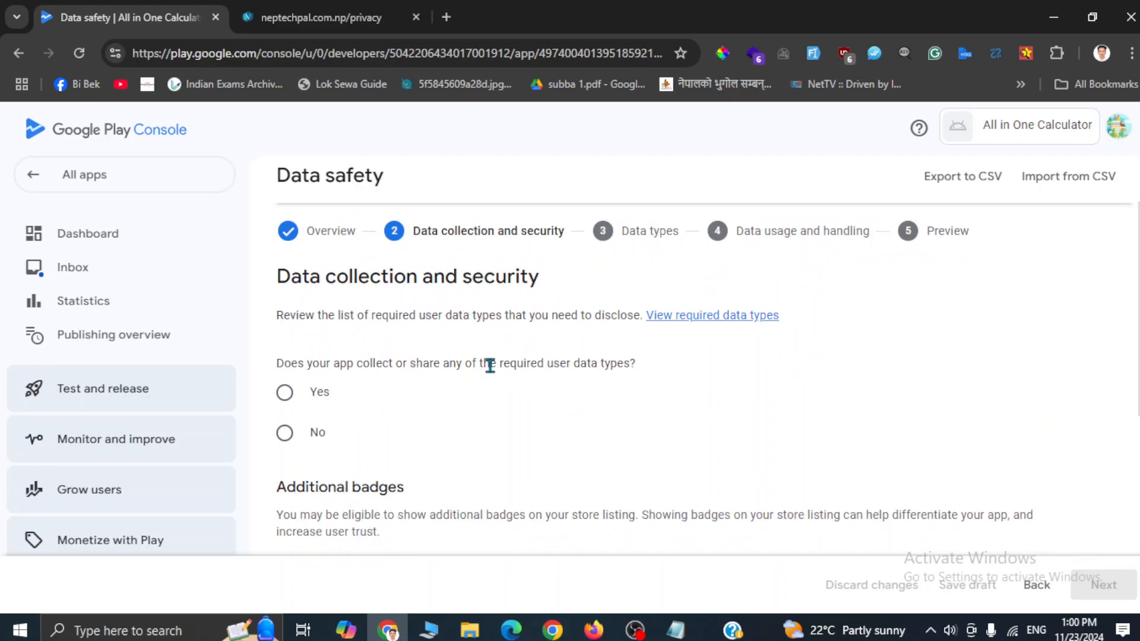
Step: Answer Yes to whether the app collects or shares the required user data types
triple_click(490, 365)
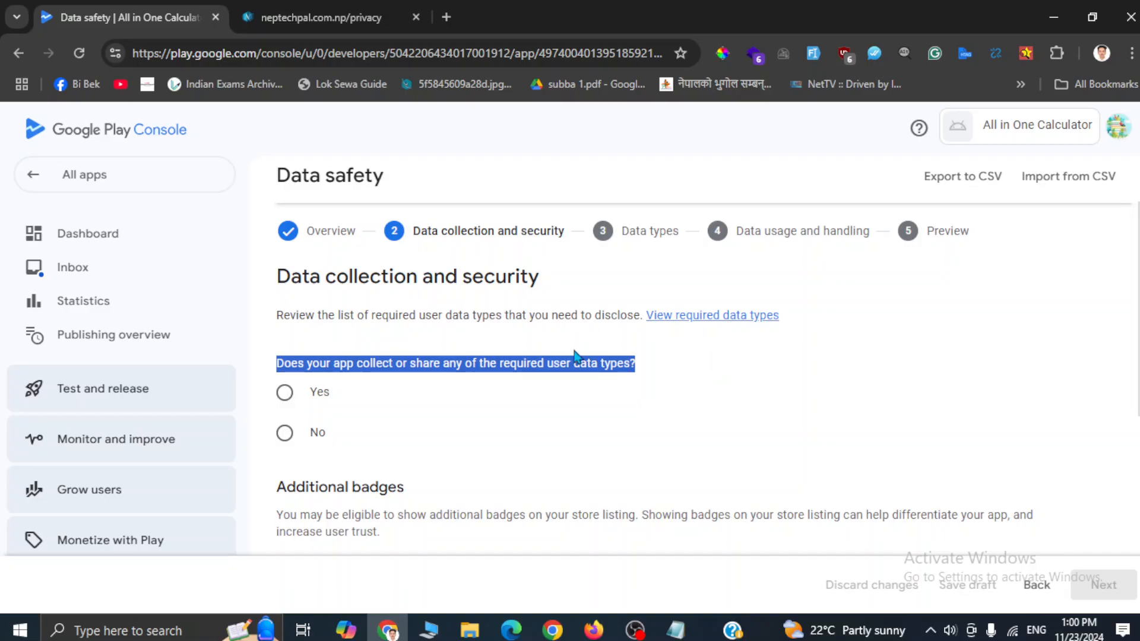
click(285, 442)
click(610, 442)
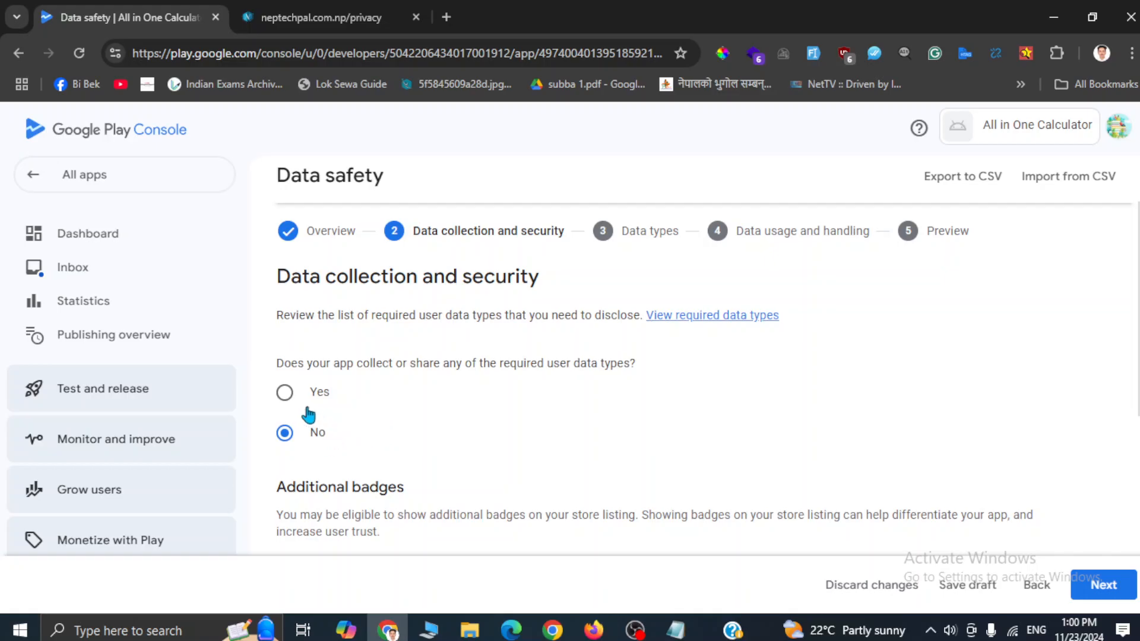
click(288, 396)
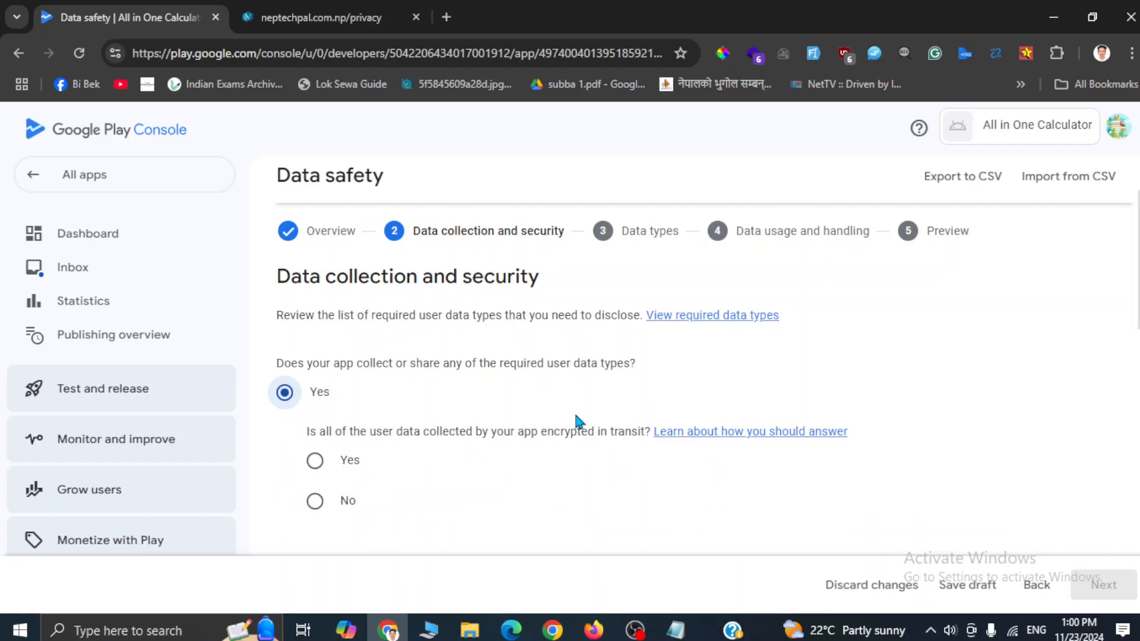
scroll(575, 422, down, 1)
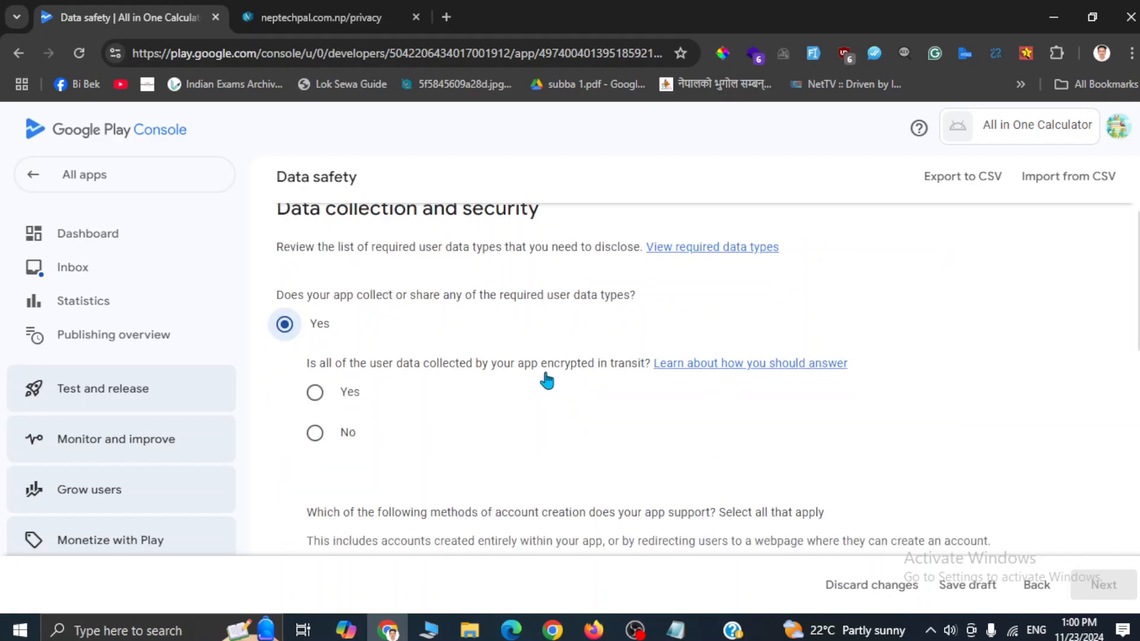
drag(369, 363, 590, 361)
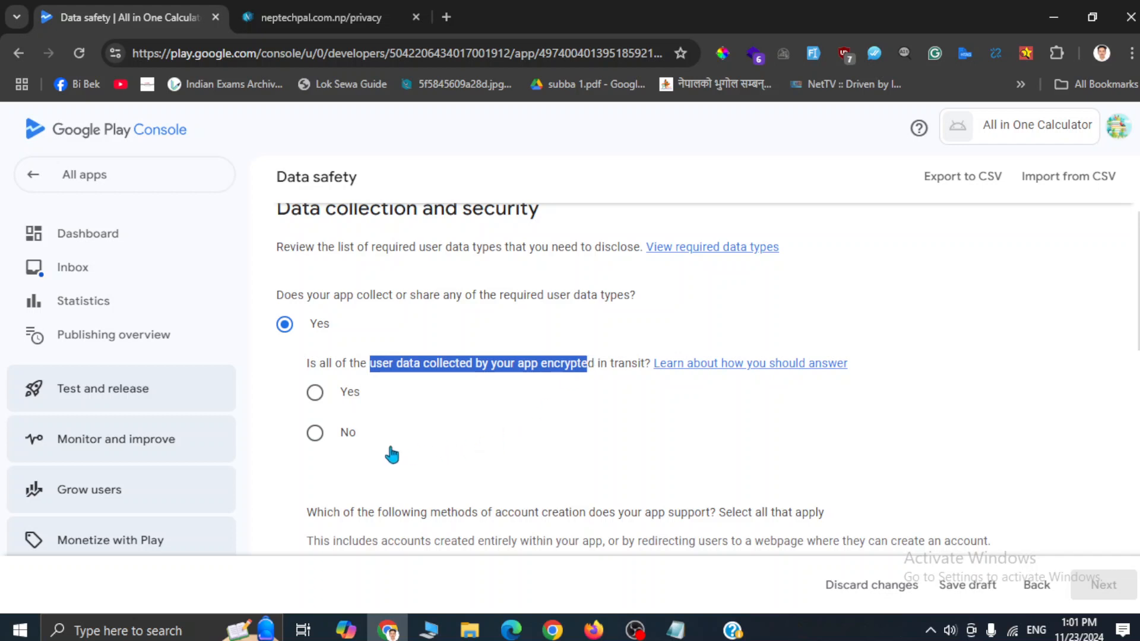
Step: Set the encryption-in-transit answer to No after reviewing the rest of the Data safety form
click(316, 393)
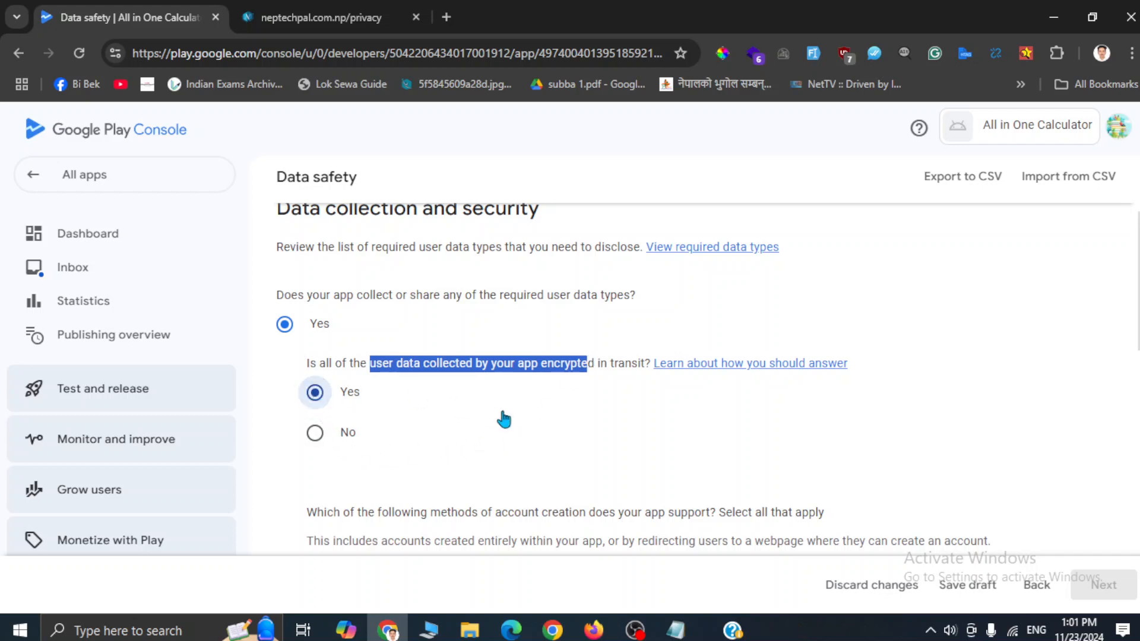
scroll(504, 420, down, 3)
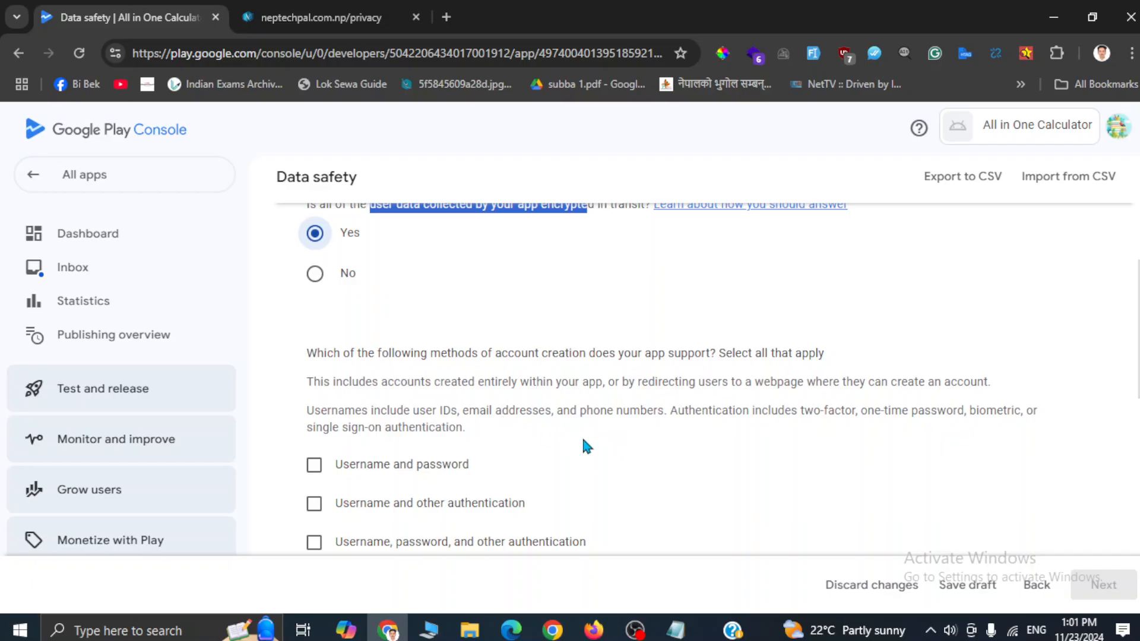
scroll(583, 446, down, 2)
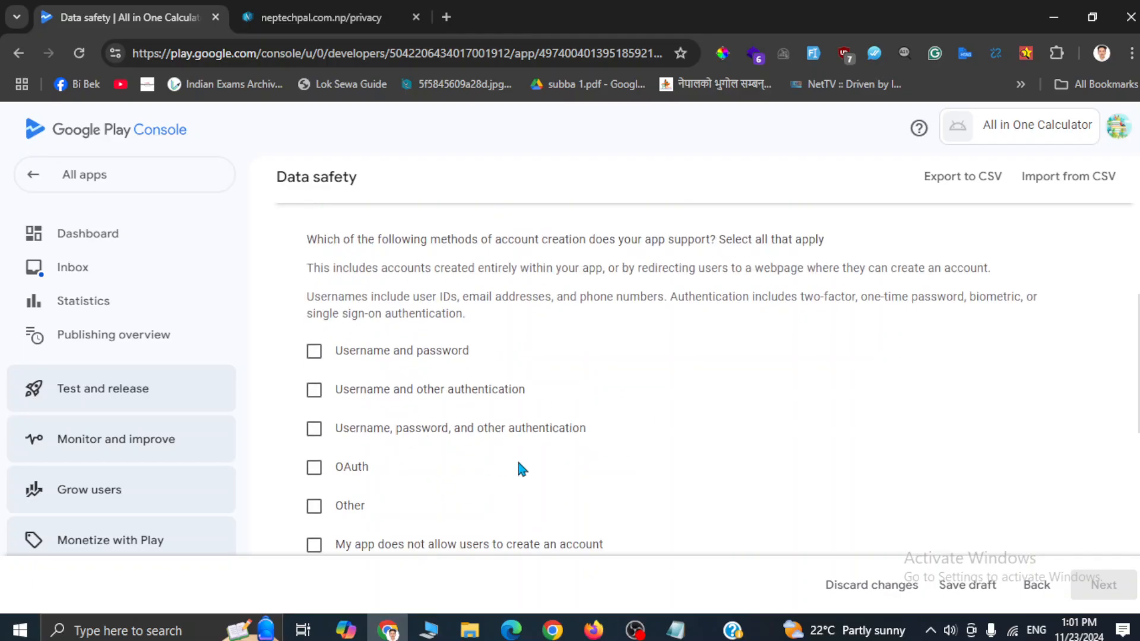
scroll(550, 393, down, 4)
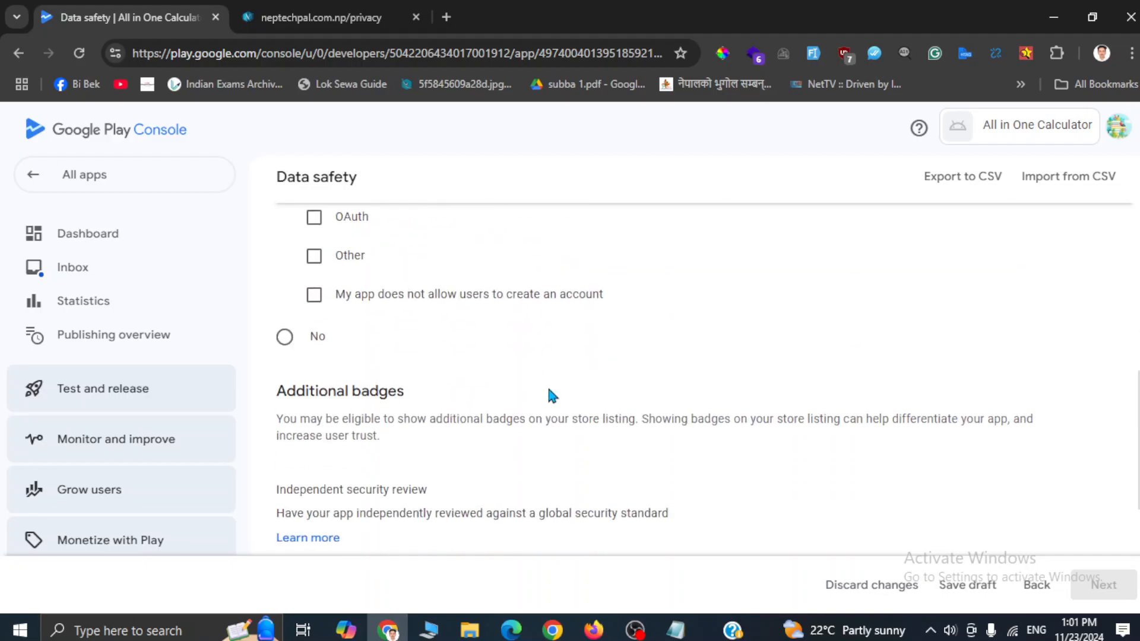
scroll(551, 393, down, 3)
scroll(551, 393, down, 2)
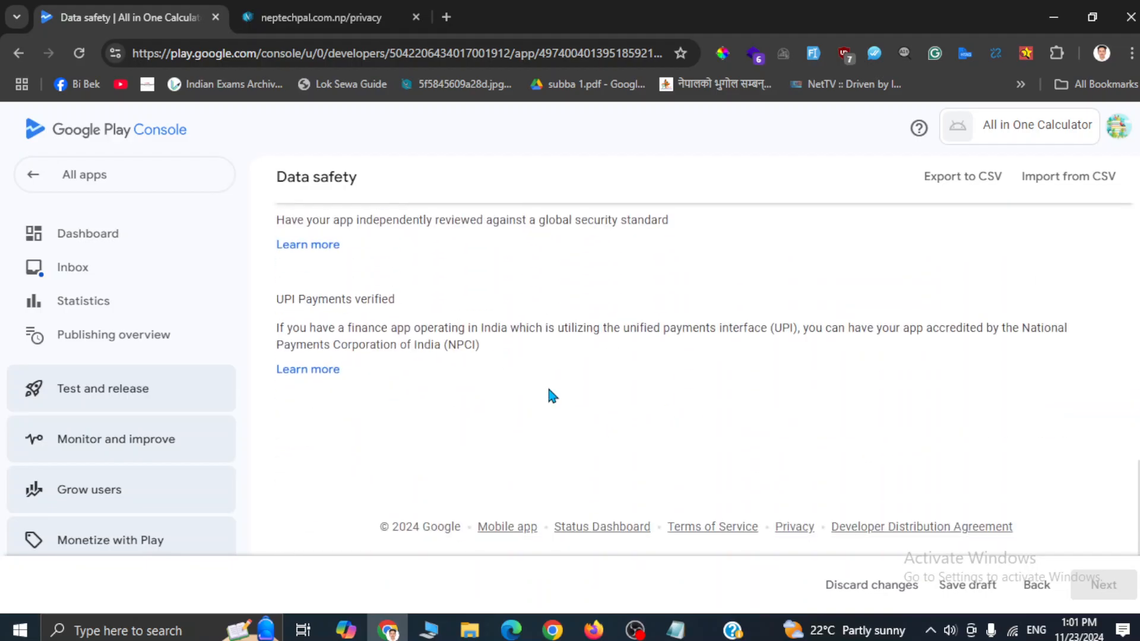
scroll(552, 395, up, 15)
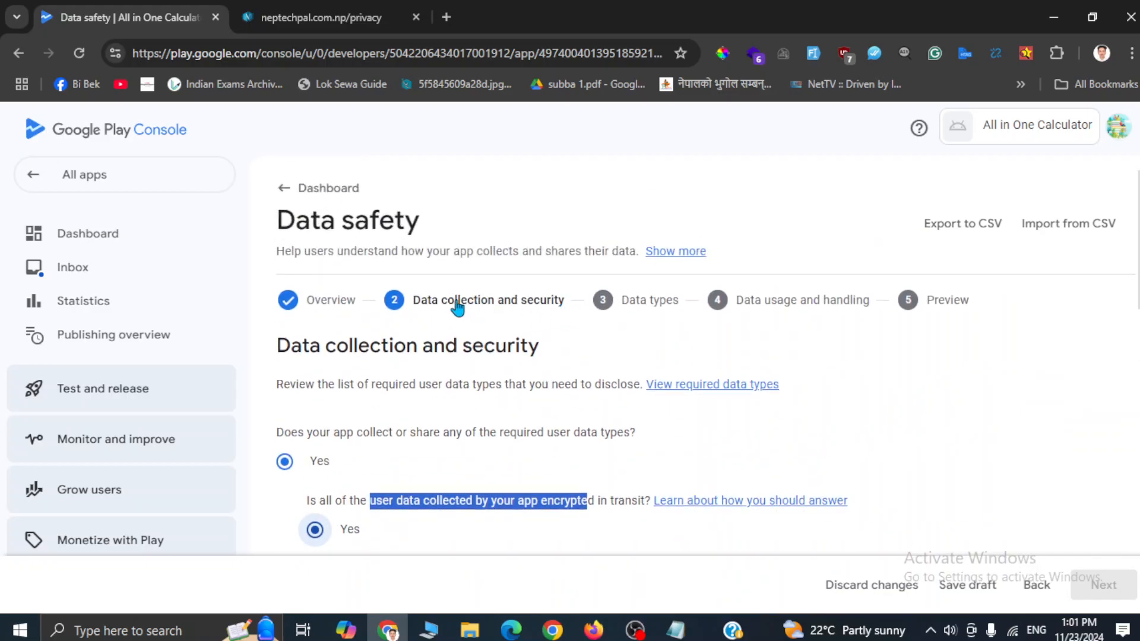
scroll(313, 487, down, 2)
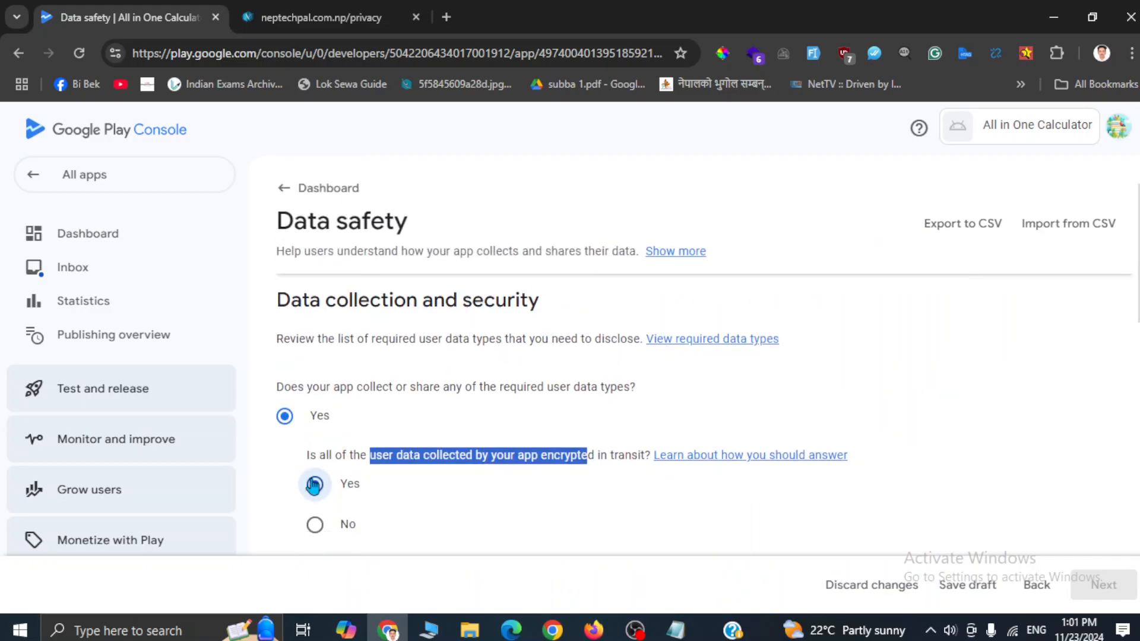
click(315, 433)
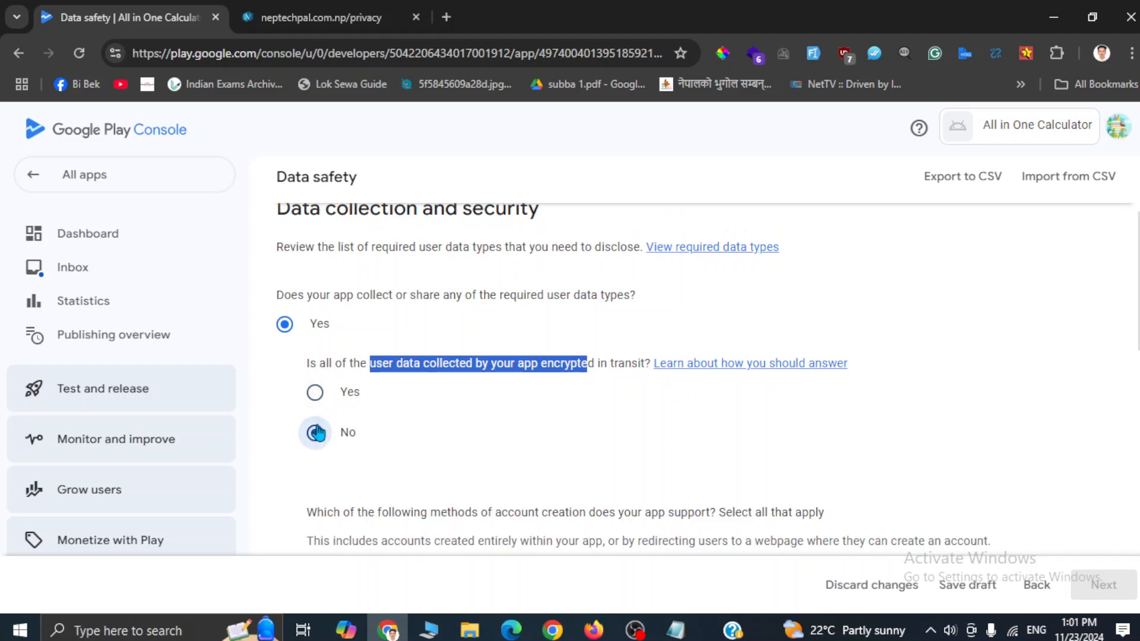
scroll(285, 323, down, 10)
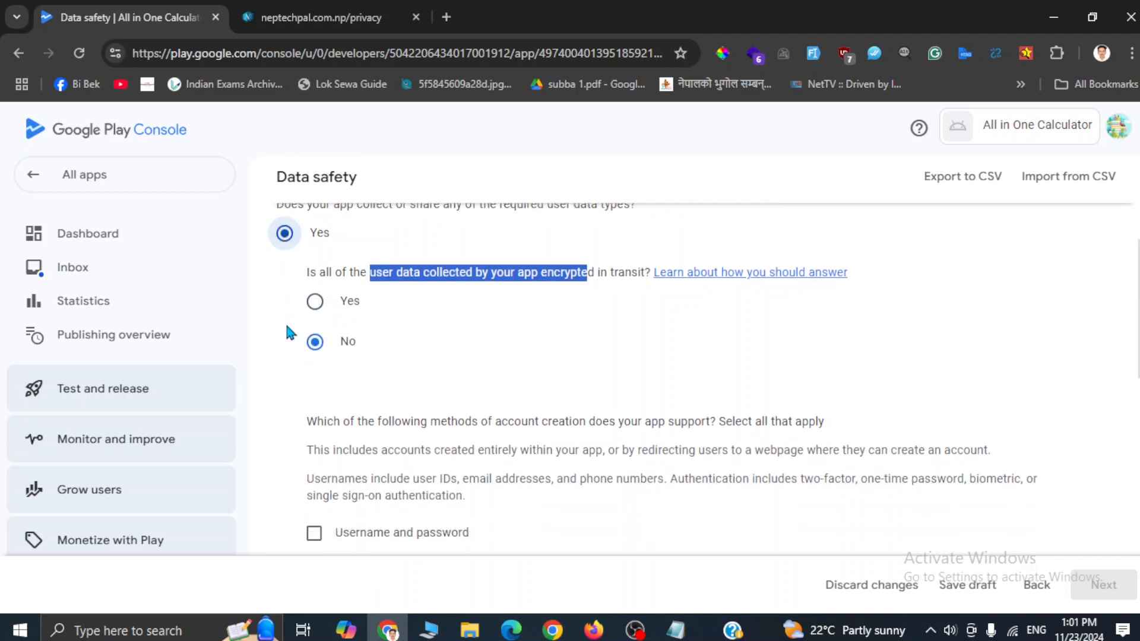
scroll(287, 326, up, 3)
scroll(287, 327, up, 2)
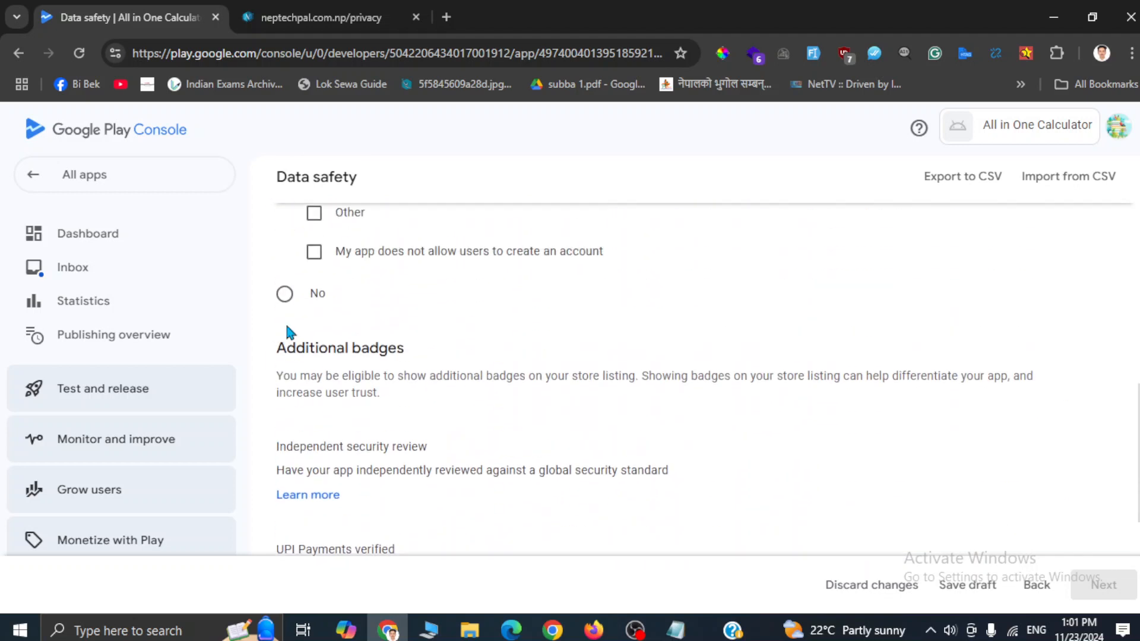
scroll(284, 326, down, 5)
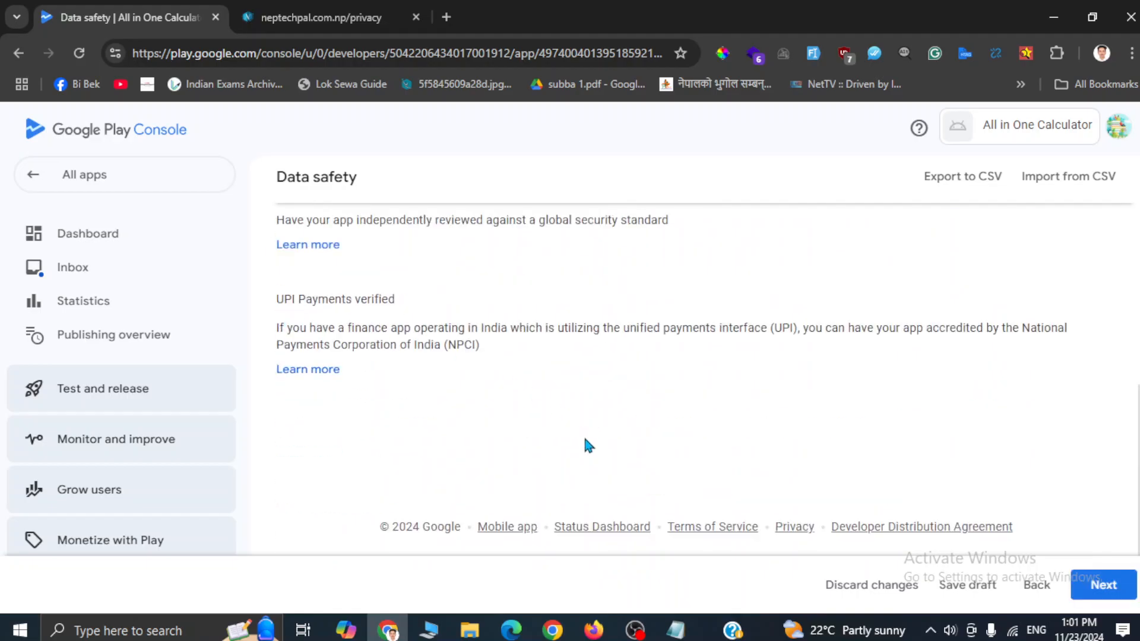
Step: Save the Data safety answers from Preview and return to the dashboard showing 7 of 12 tasks done
click(1099, 589)
scroll(774, 463, down, 3)
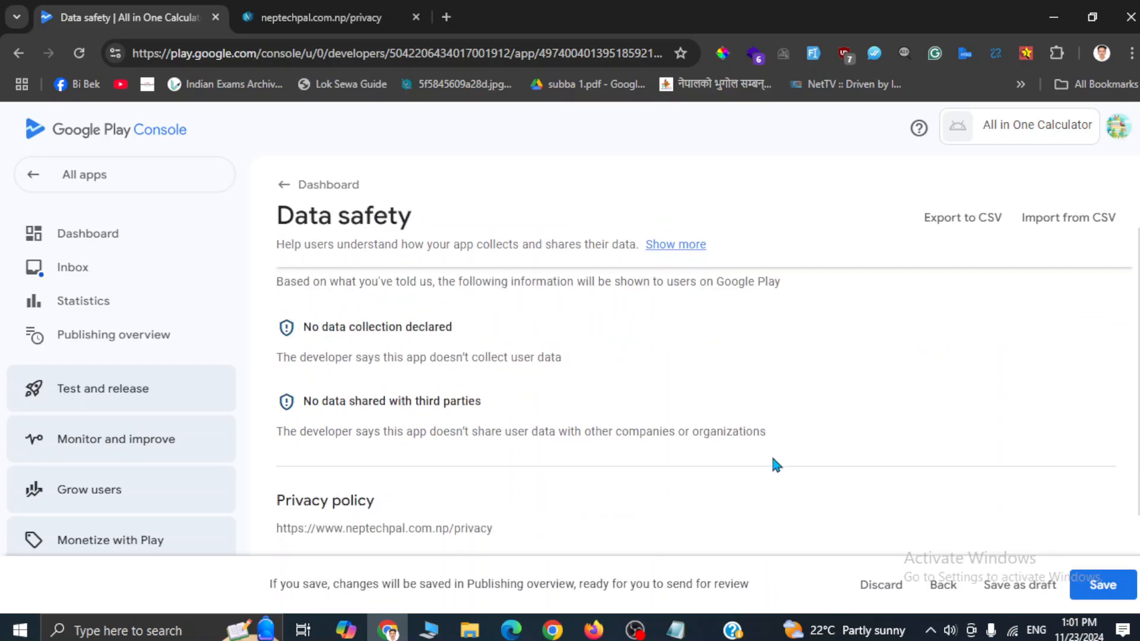
click(1102, 585)
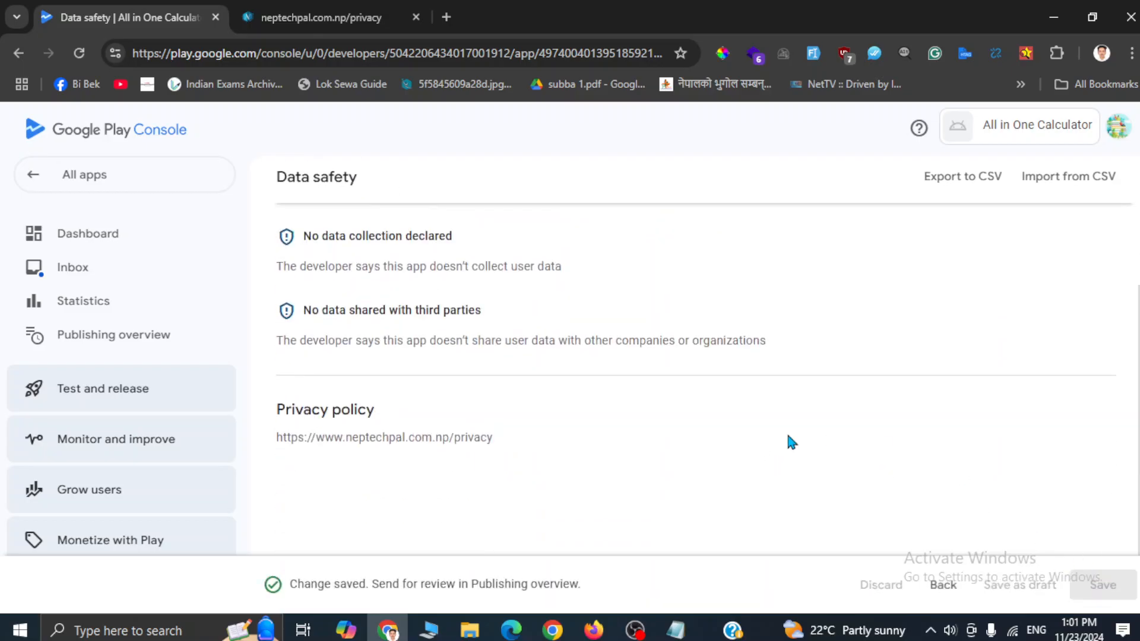
scroll(787, 430, up, 3)
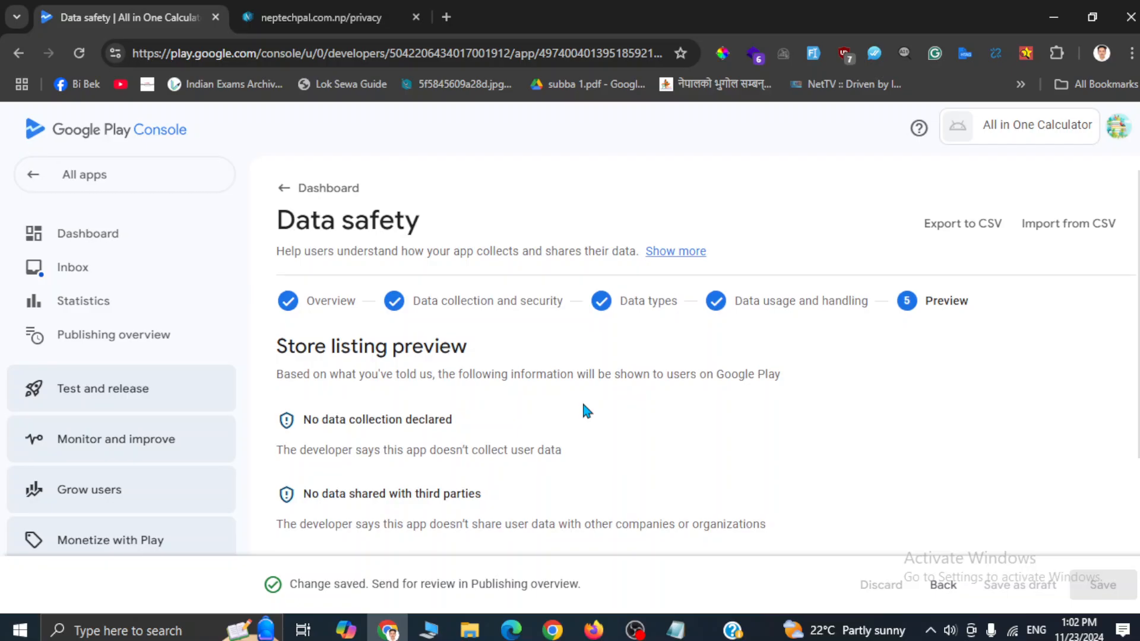
click(308, 187)
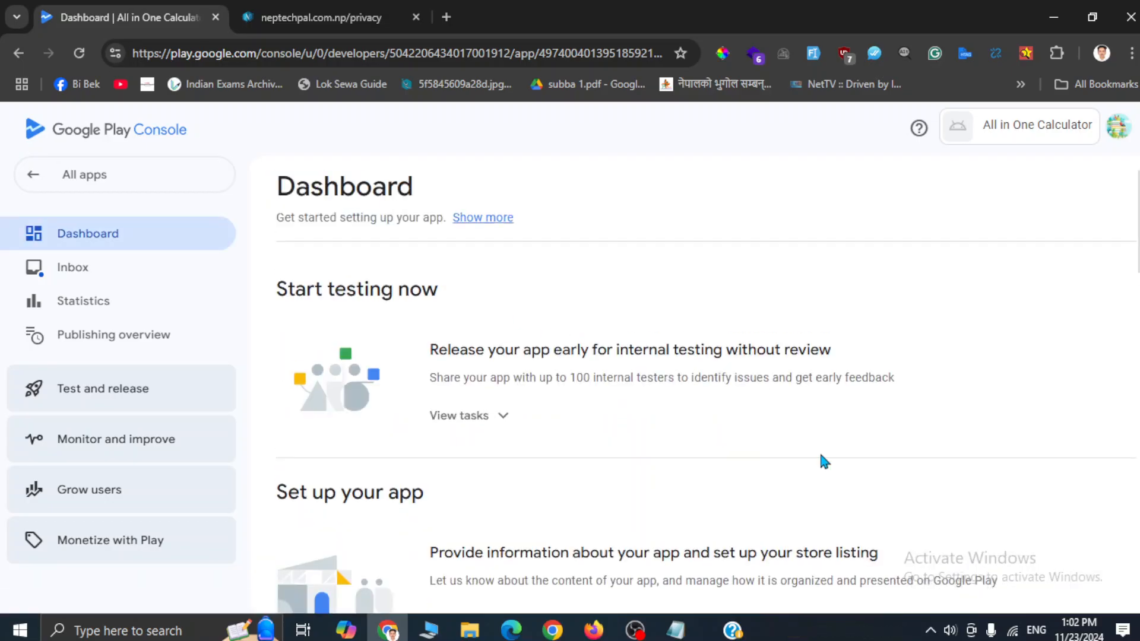
scroll(820, 451, down, 4)
scroll(821, 456, down, 5)
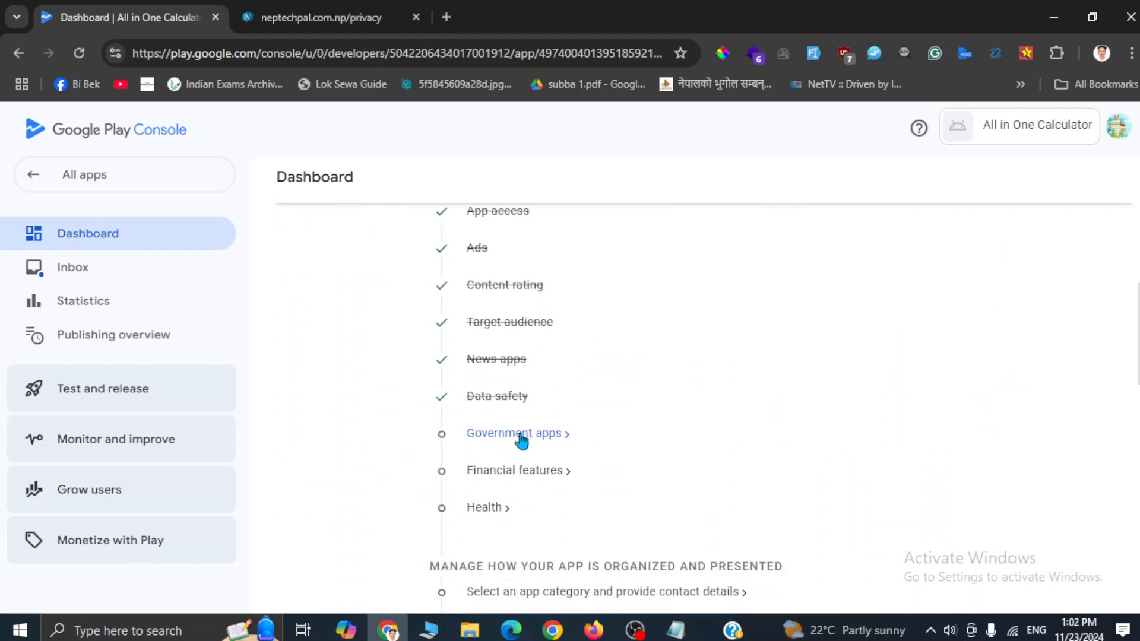
Step: Answer No to the Government apps question, save it, and return to the Dashboard
click(522, 435)
click(286, 445)
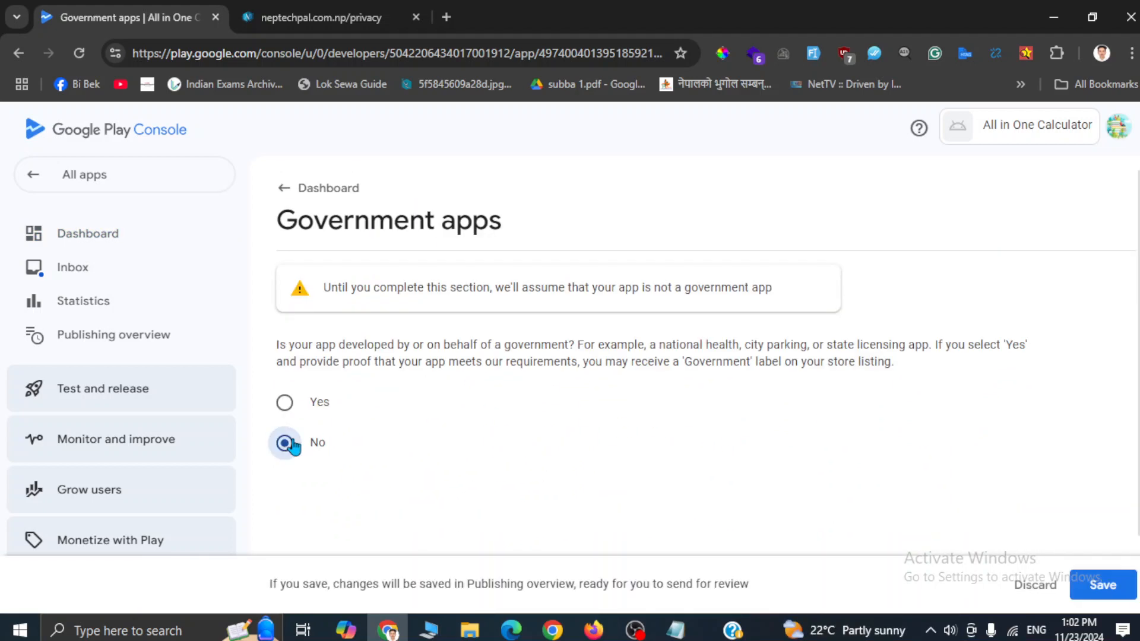
click(1092, 587)
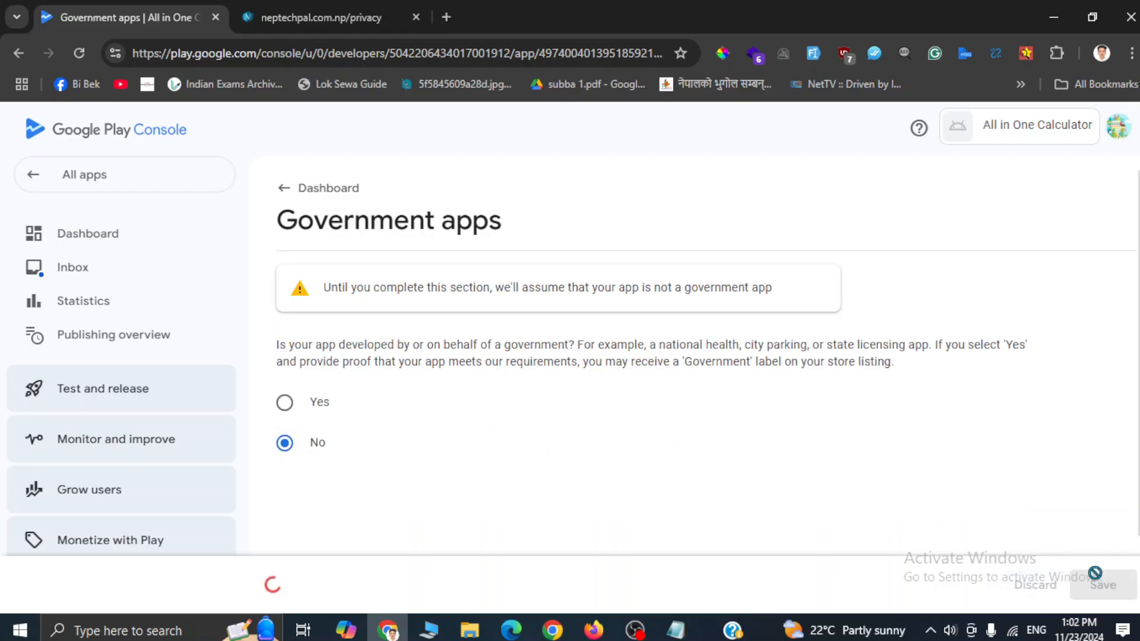
click(293, 202)
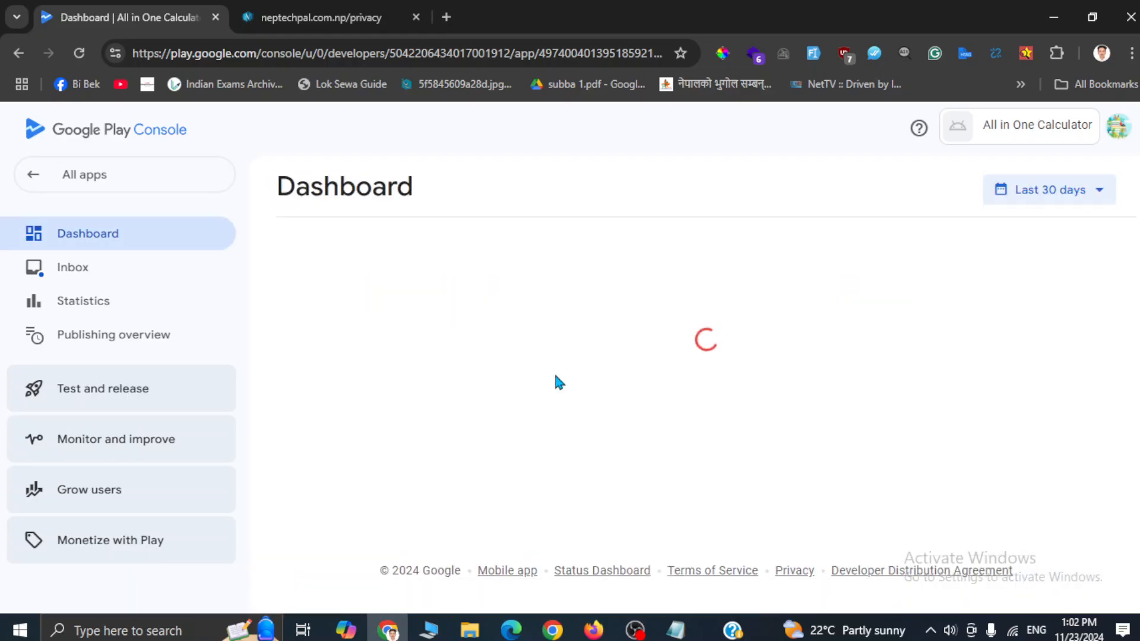
scroll(556, 374, down, 3)
scroll(556, 374, down, 8)
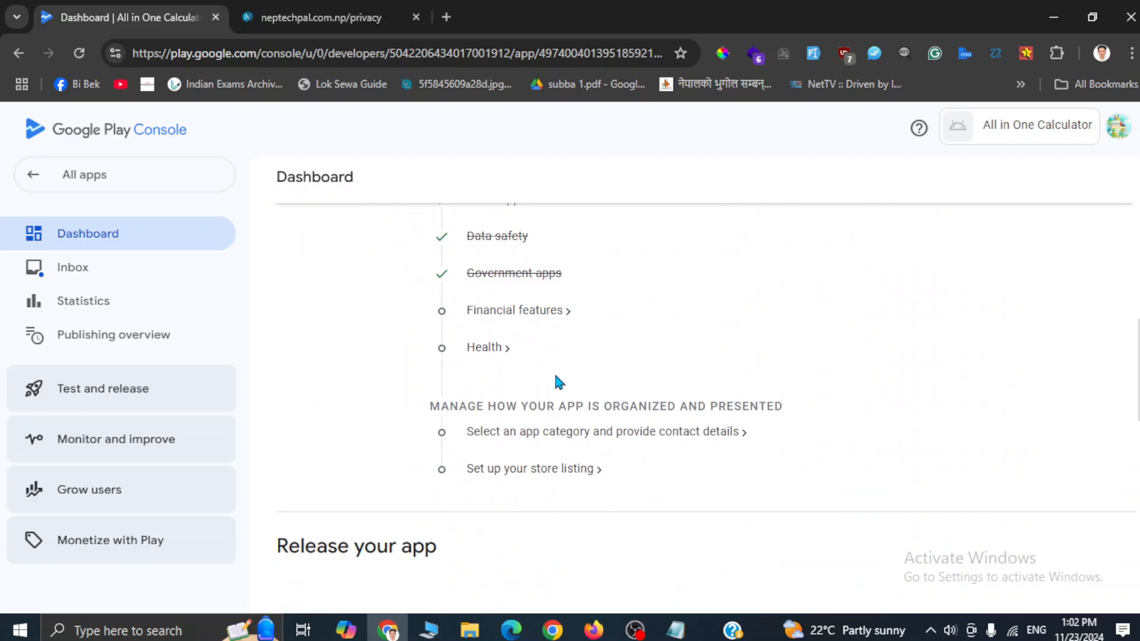
Step: In Financial features, replace Other with 'My app doesn't provide any financial features'
click(497, 313)
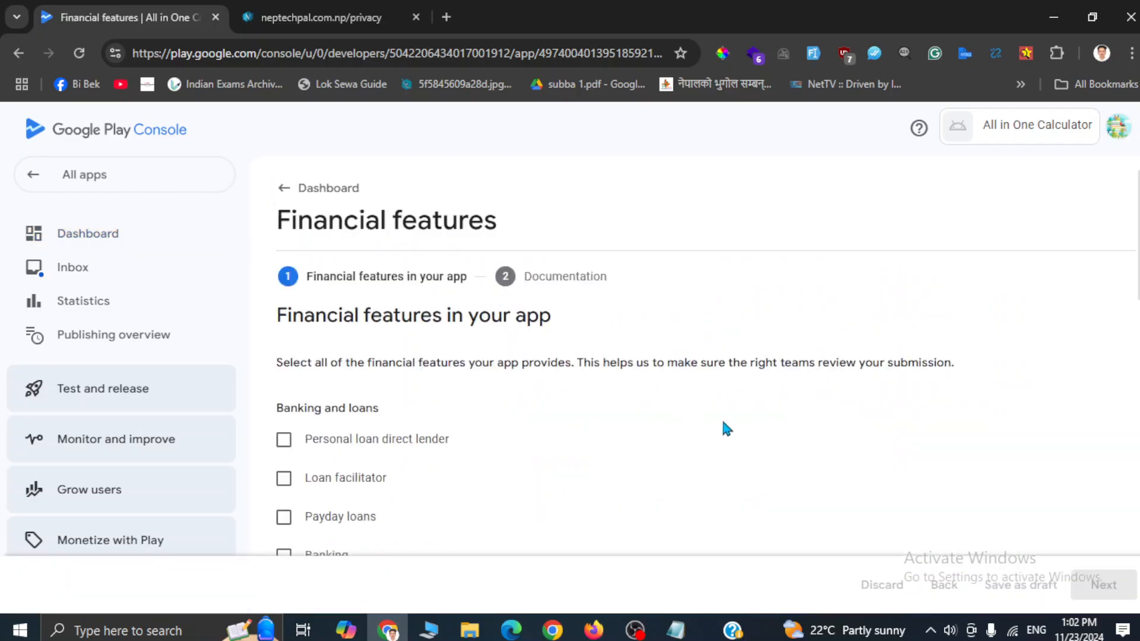
scroll(488, 425, down, 10)
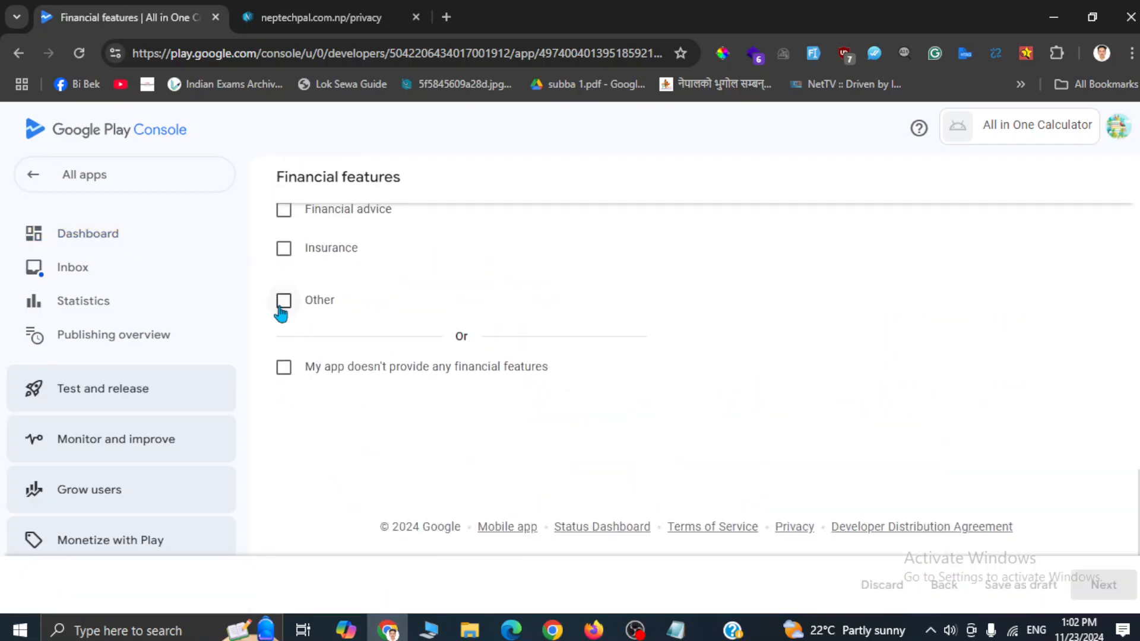
click(279, 302)
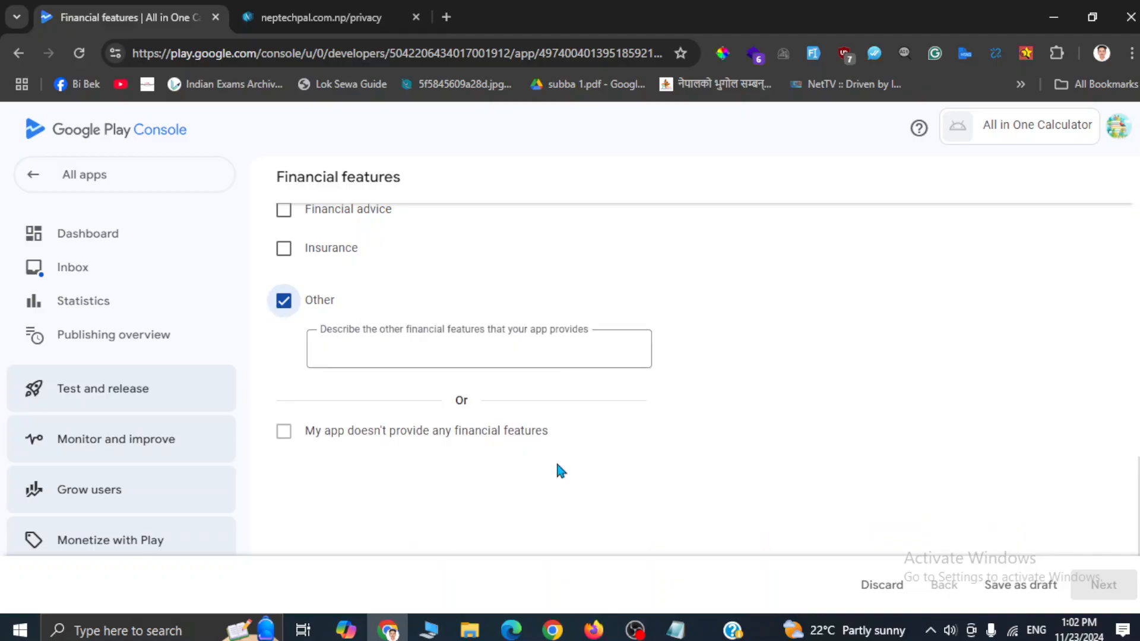
scroll(556, 461, up, 3)
scroll(556, 461, up, 3)
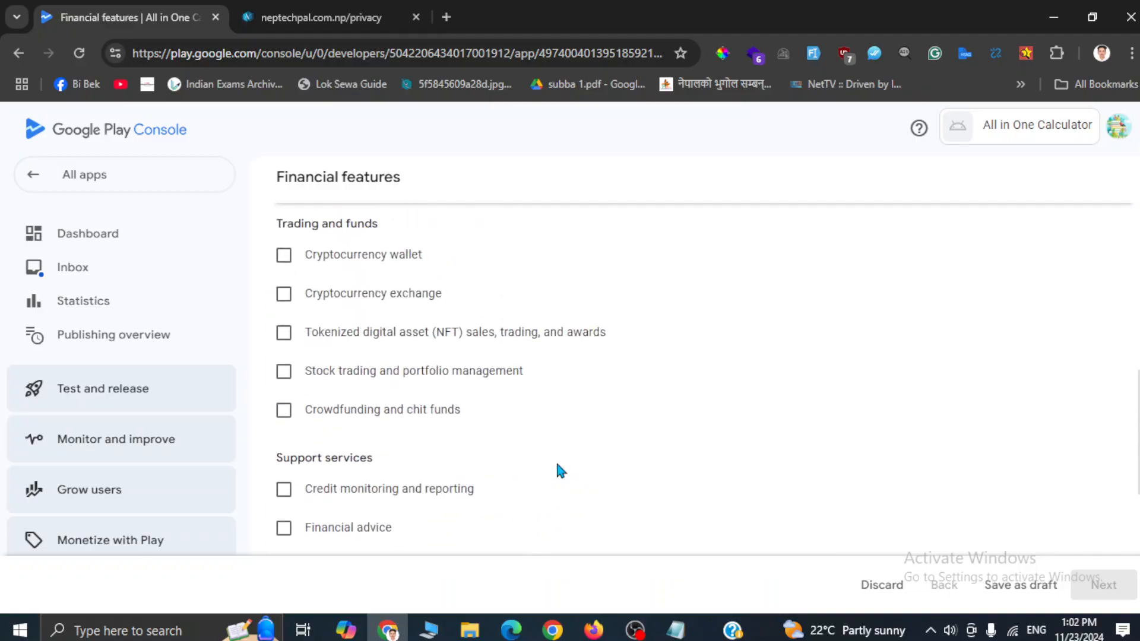
scroll(466, 398, up, 10)
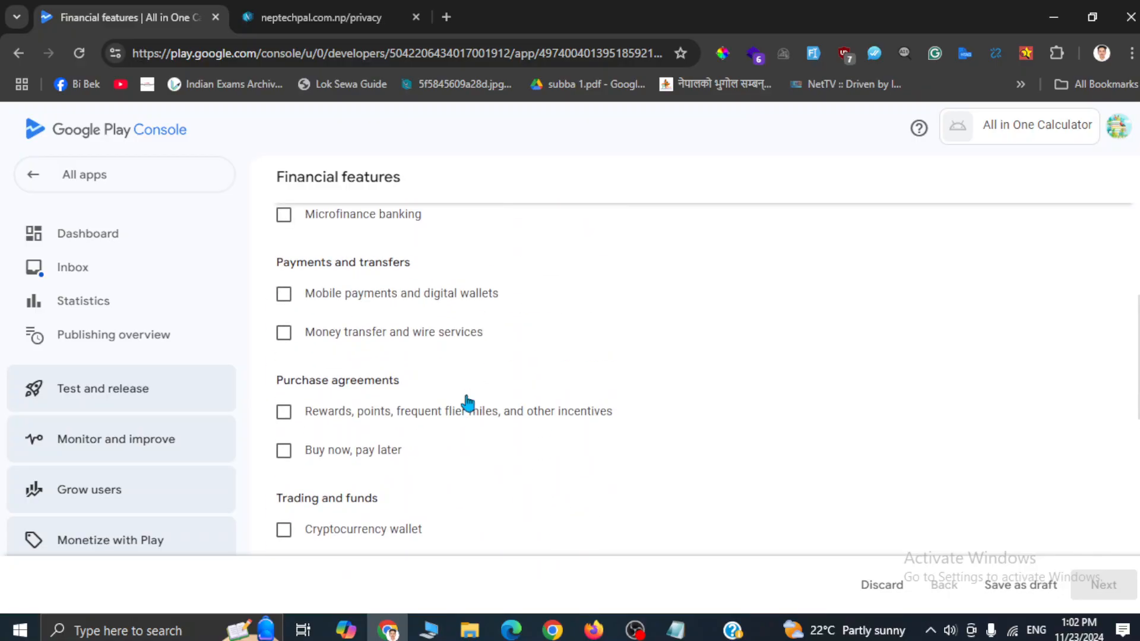
scroll(586, 458, down, 15)
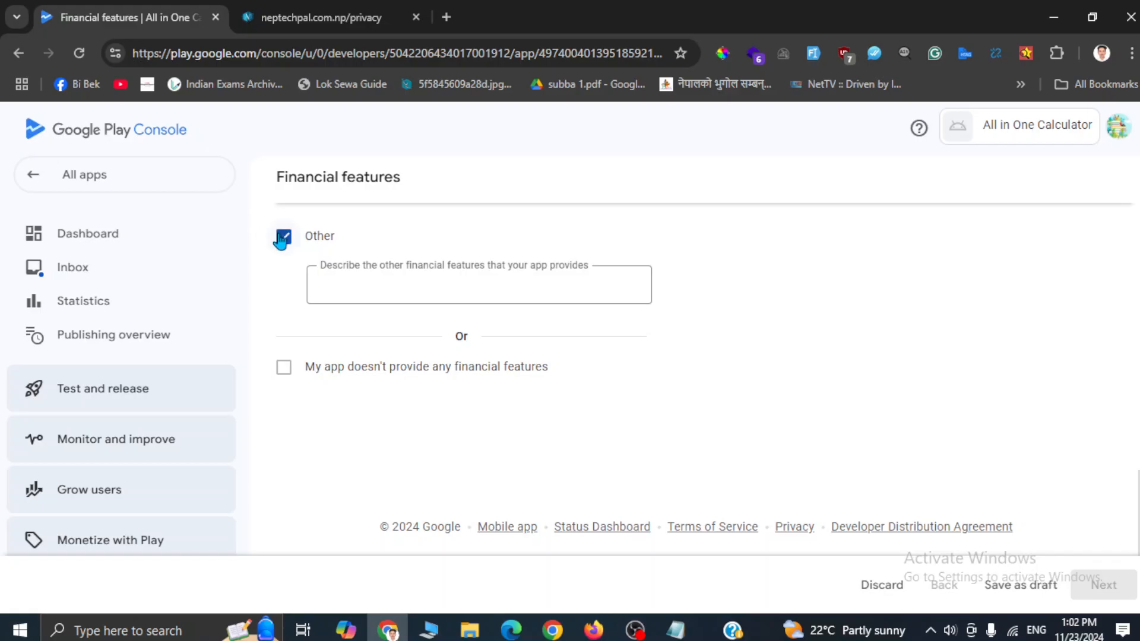
click(283, 237)
click(284, 368)
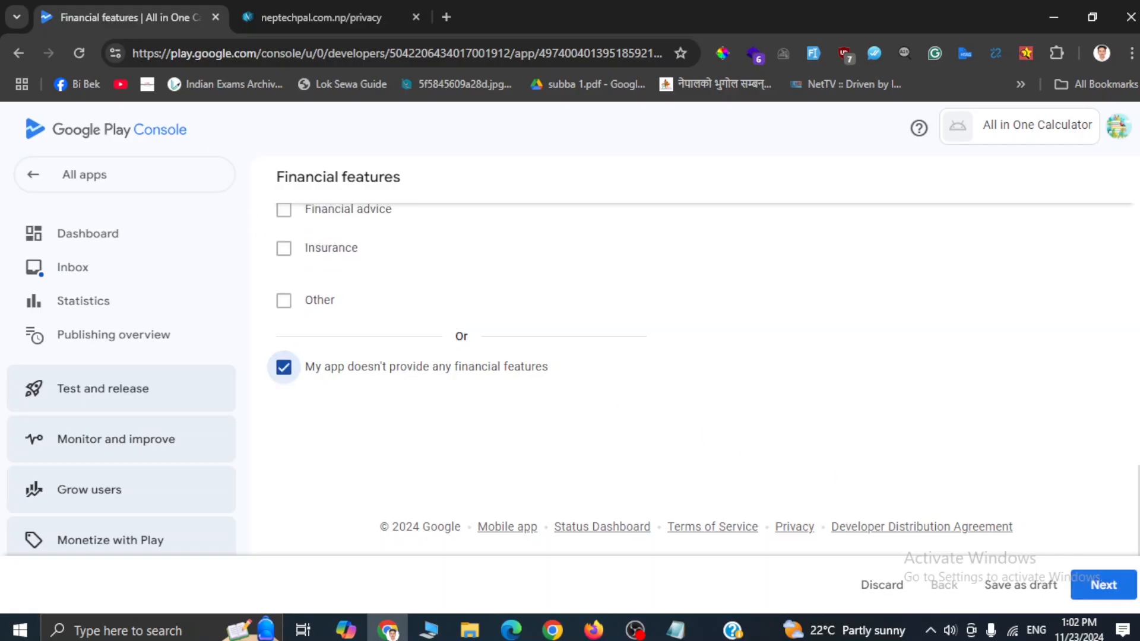
Step: Save the financial features declaration and return to the Dashboard
click(1104, 586)
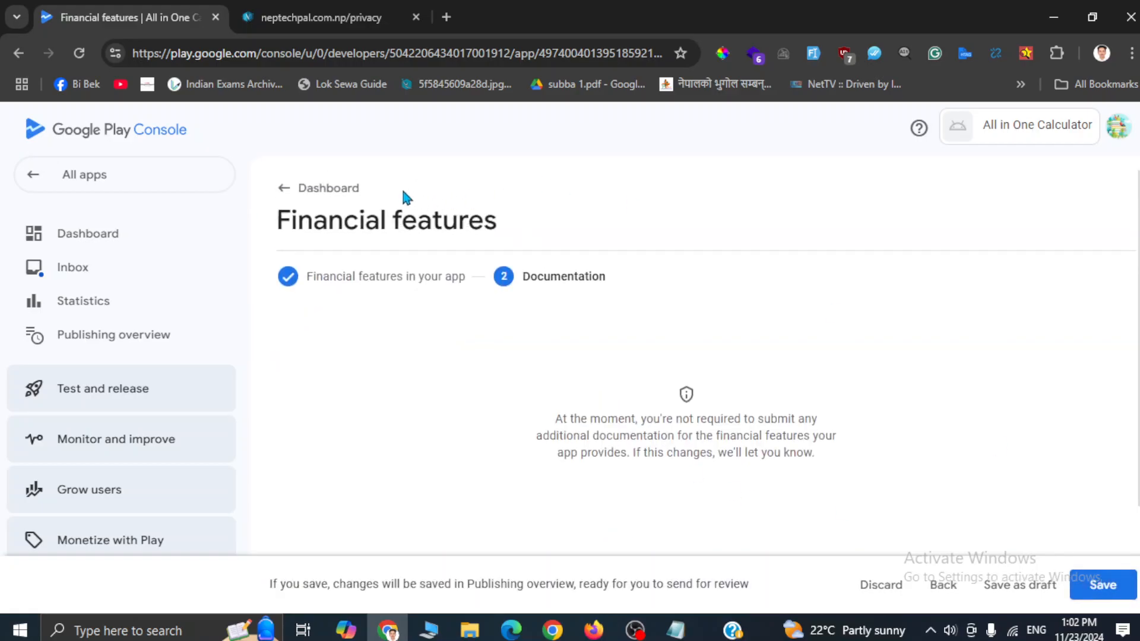
click(333, 189)
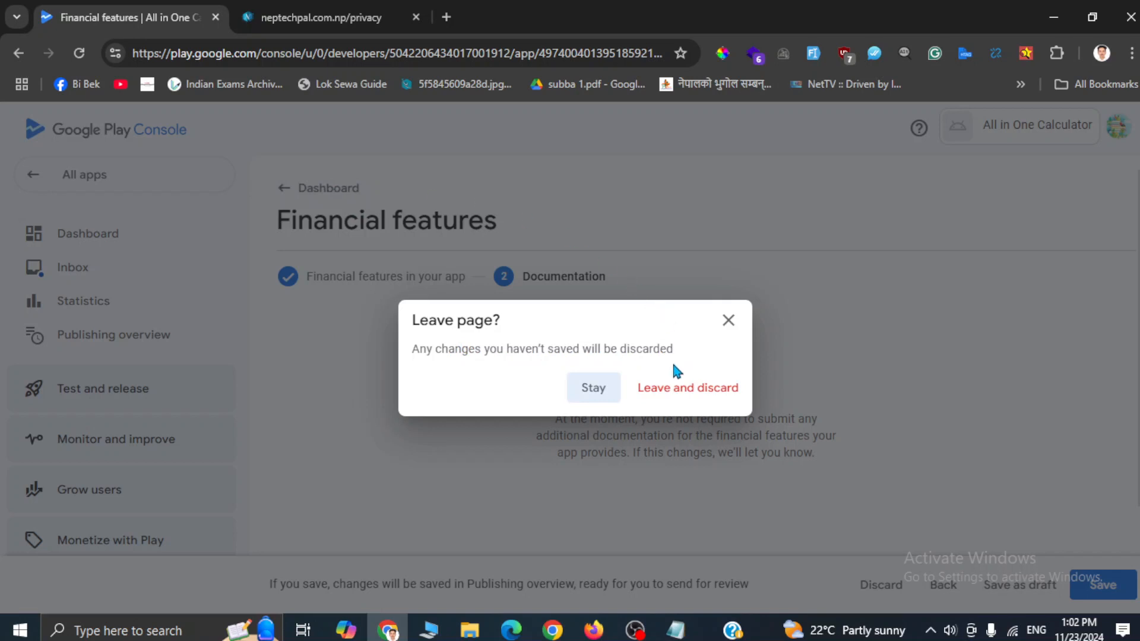
click(587, 388)
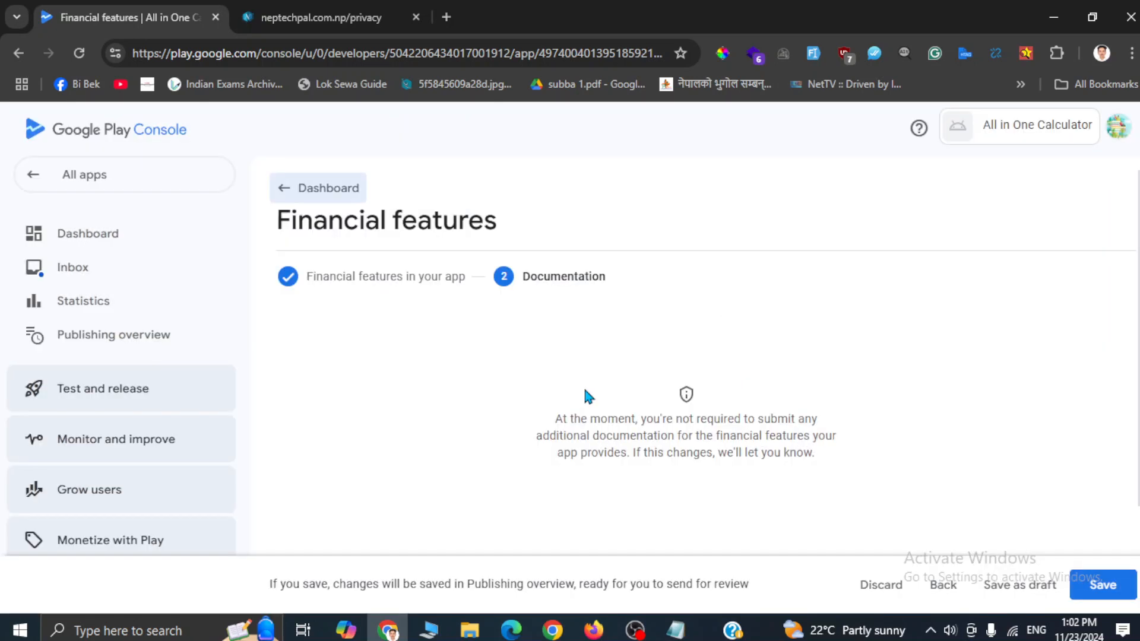
click(1123, 597)
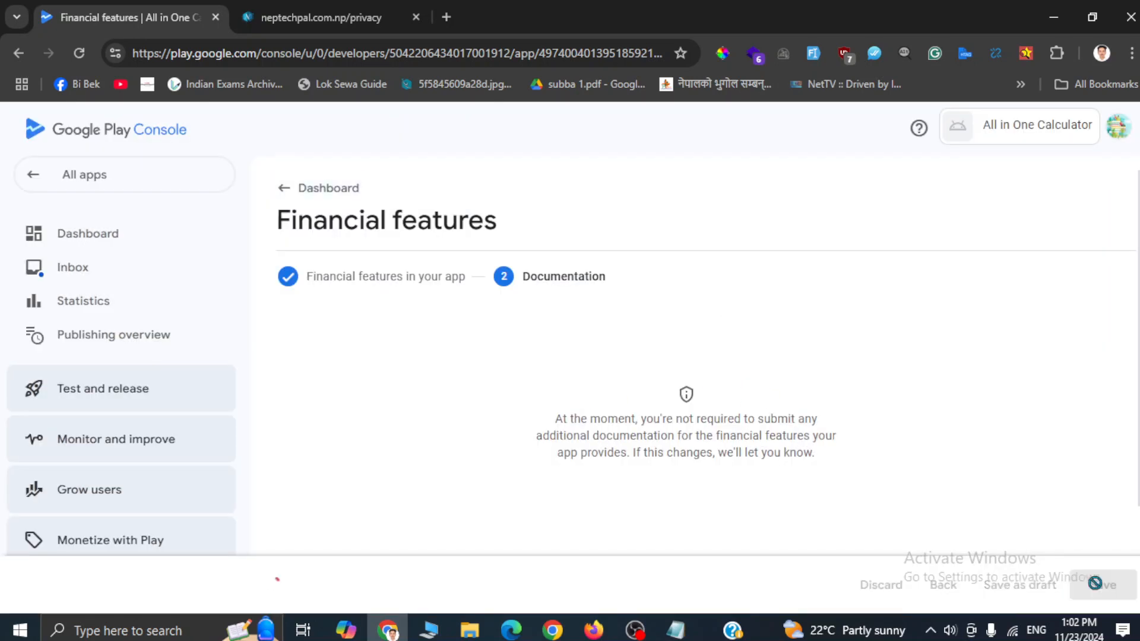
click(320, 194)
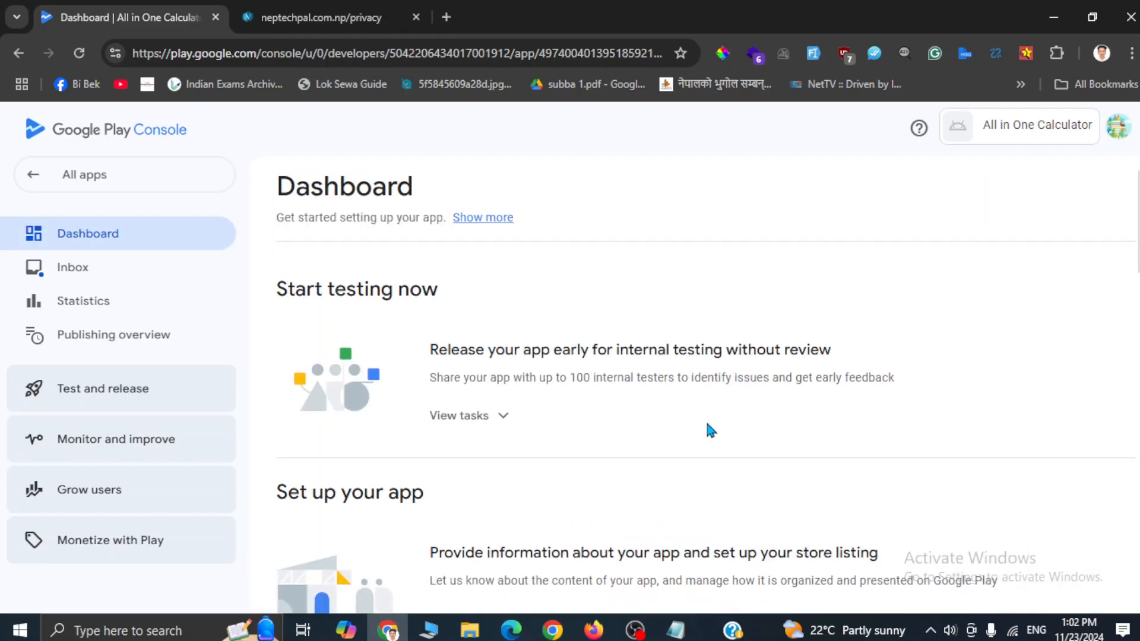
scroll(711, 428, down, 6)
scroll(710, 429, down, 4)
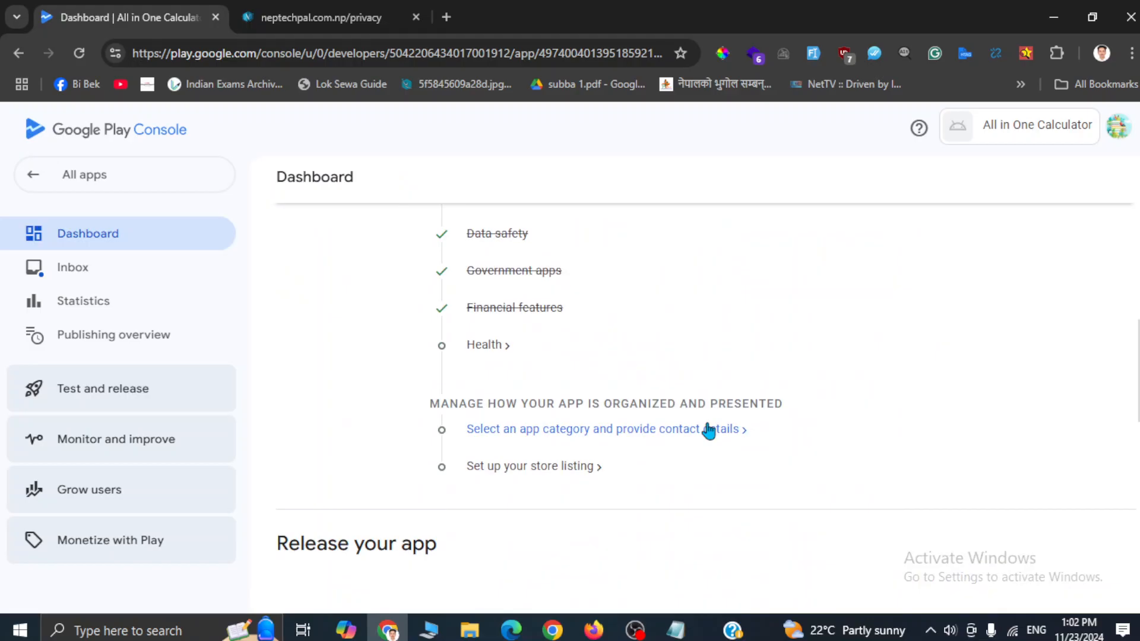
Step: Tick 'My app does not have any health features', save, and return to the Dashboard
click(481, 348)
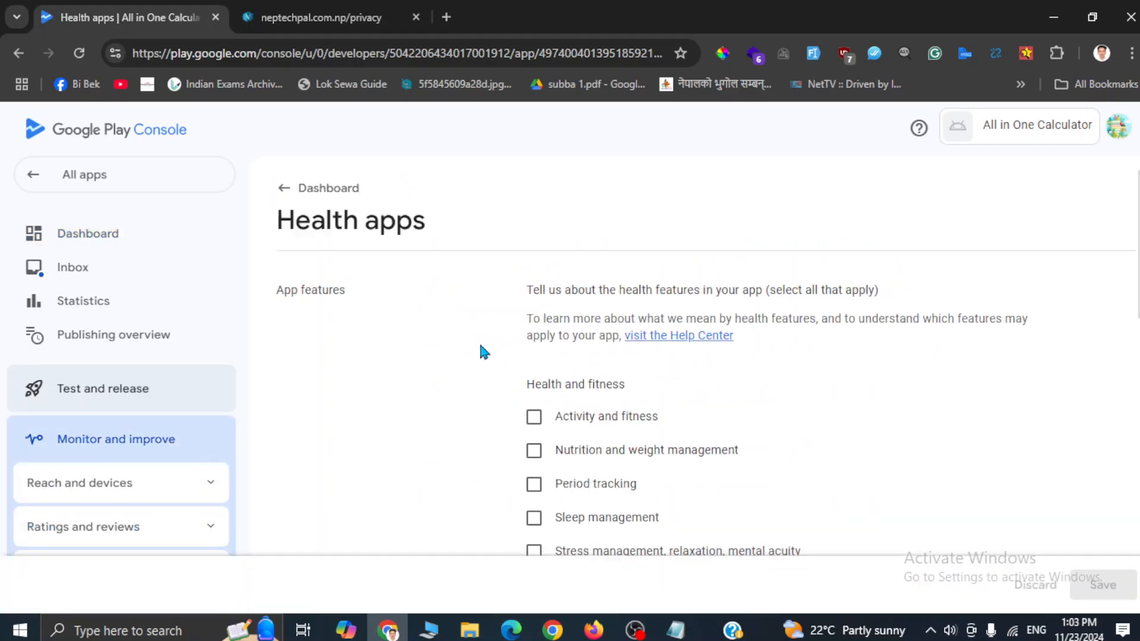
scroll(710, 462, down, 10)
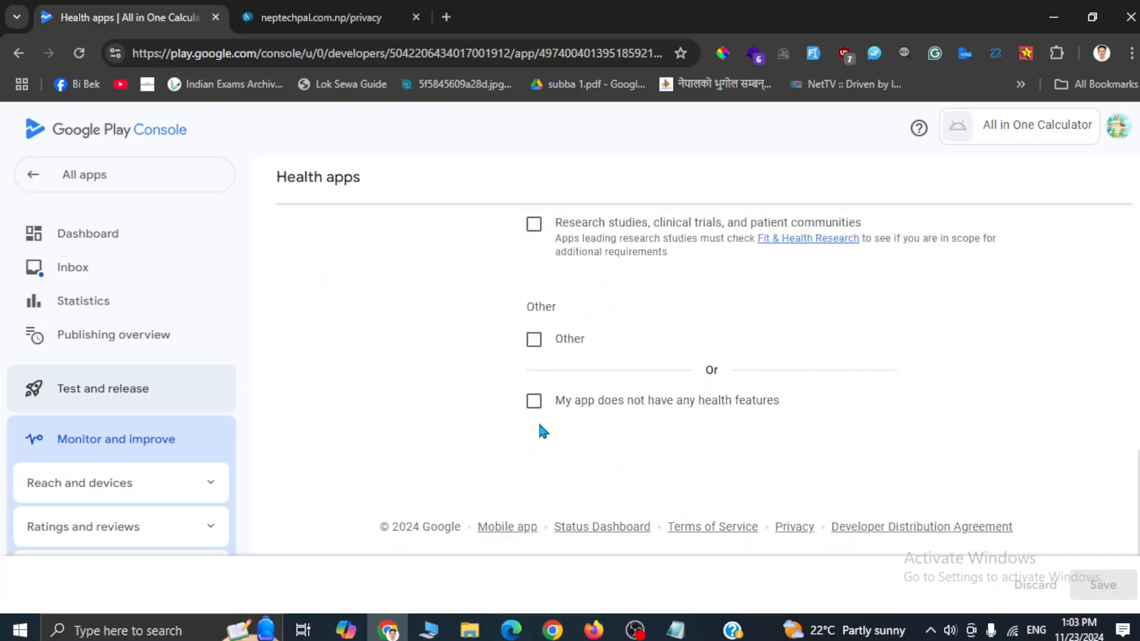
click(534, 402)
click(1096, 579)
scroll(730, 410, up, 10)
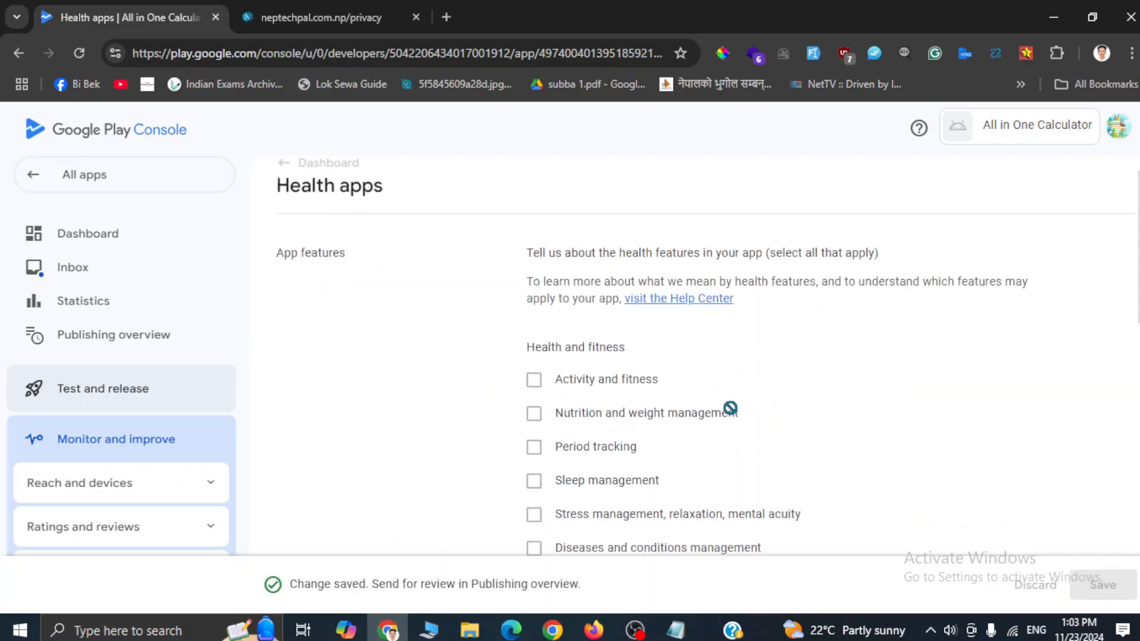
click(294, 181)
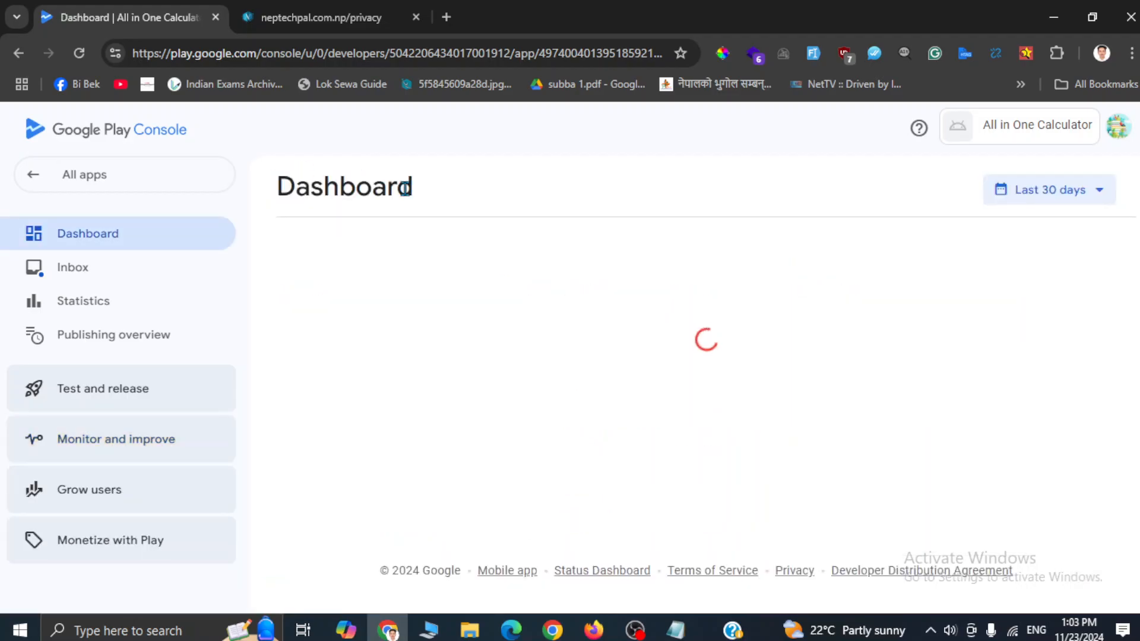
scroll(550, 346, down, 12)
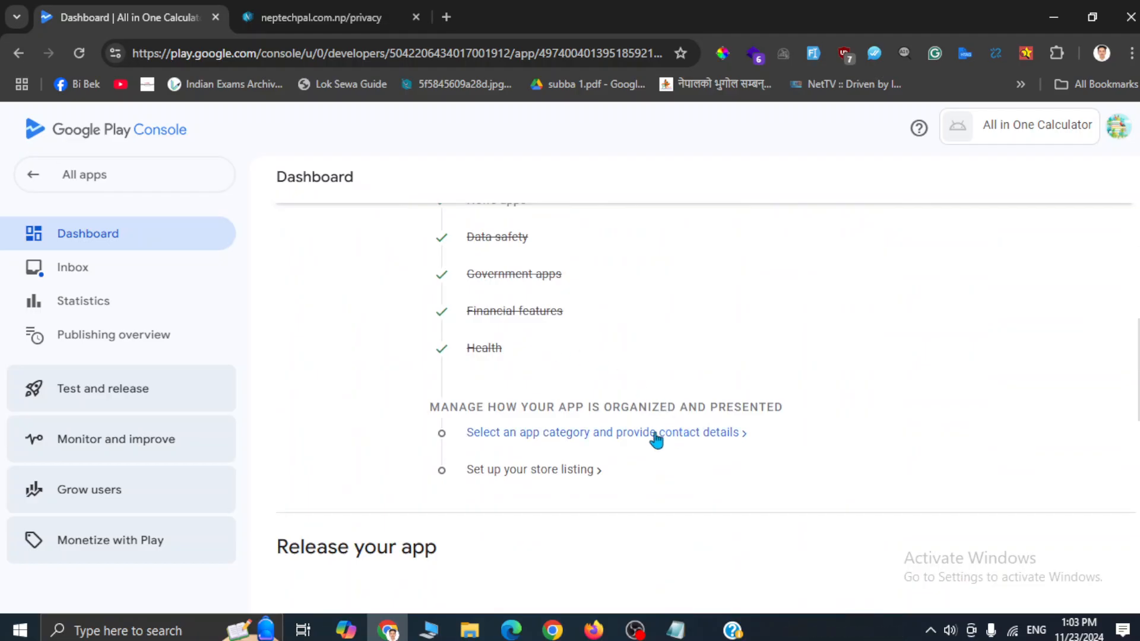
Step: Open the Store settings page with app category and contact details
click(656, 436)
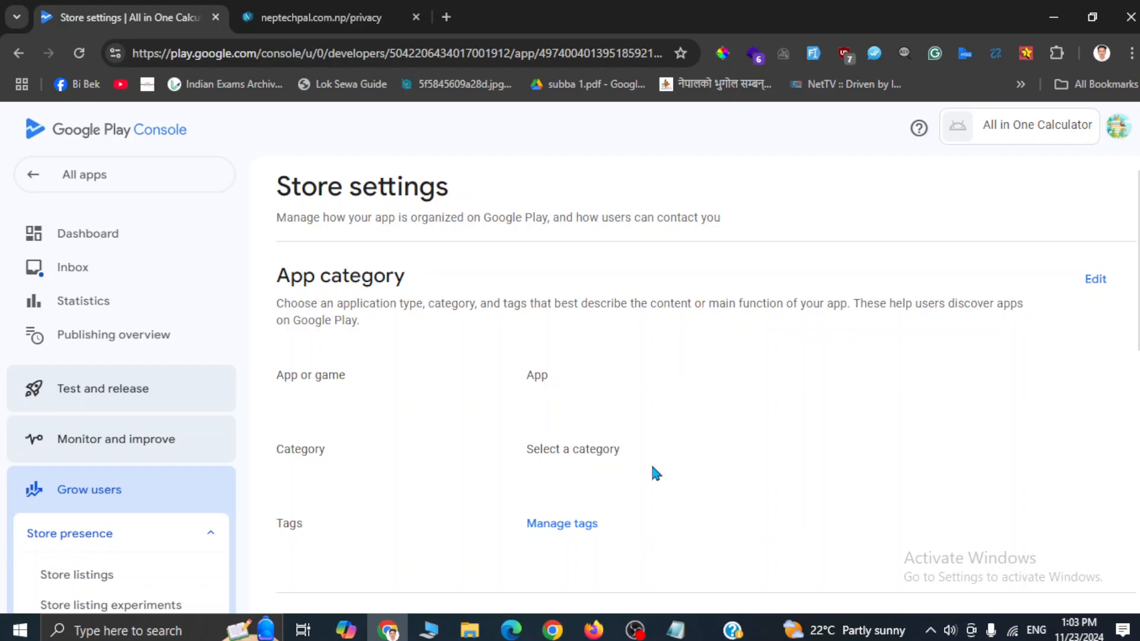
double_click(568, 453)
scroll(568, 453, down, 1)
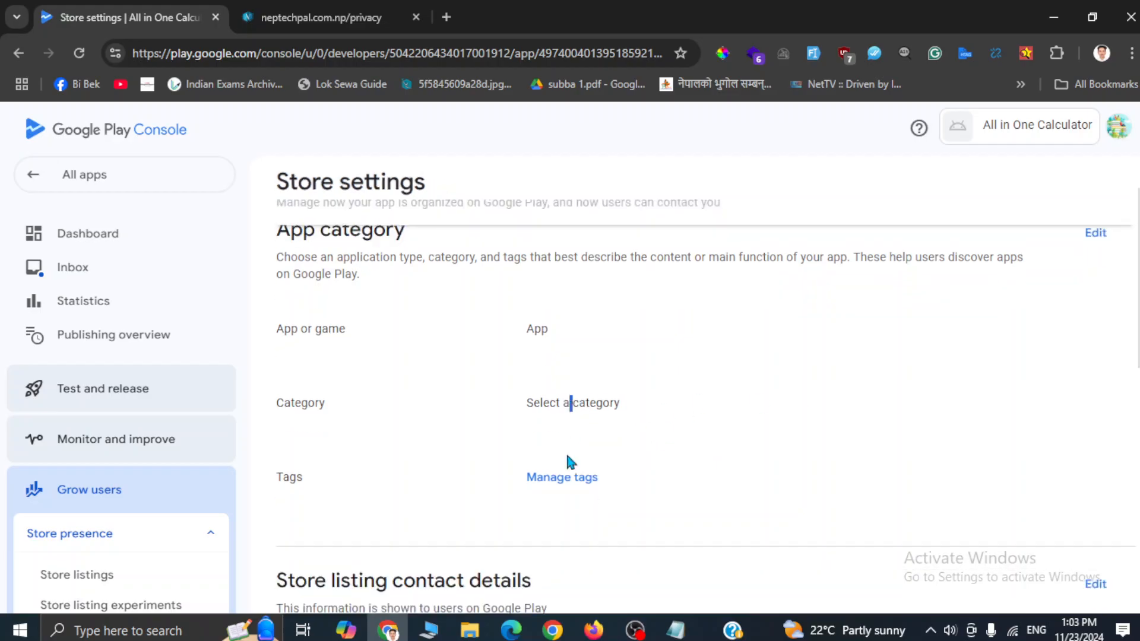
click(437, 397)
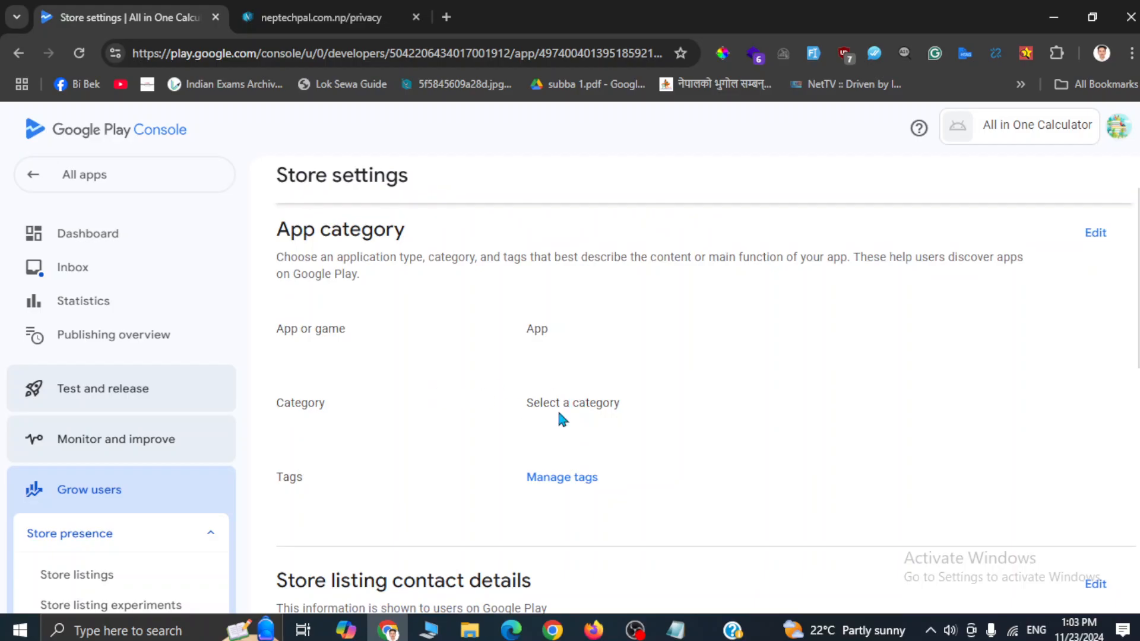
scroll(560, 414, down, 3)
scroll(561, 418, up, 5)
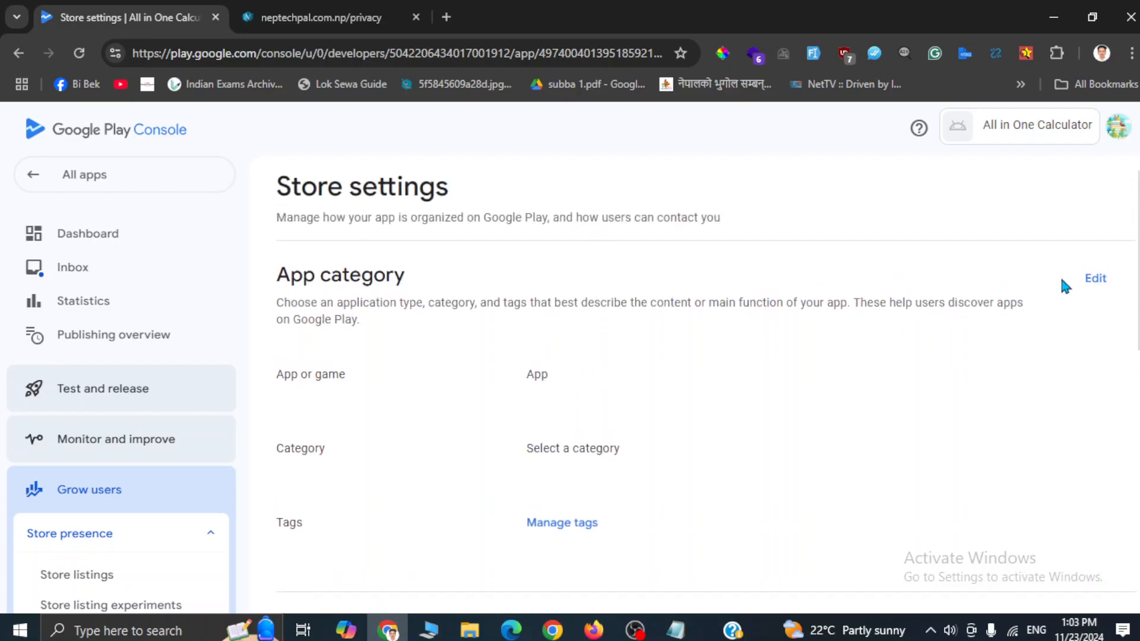
Step: Change the app category to Tools, save it, and close the editor
click(1095, 281)
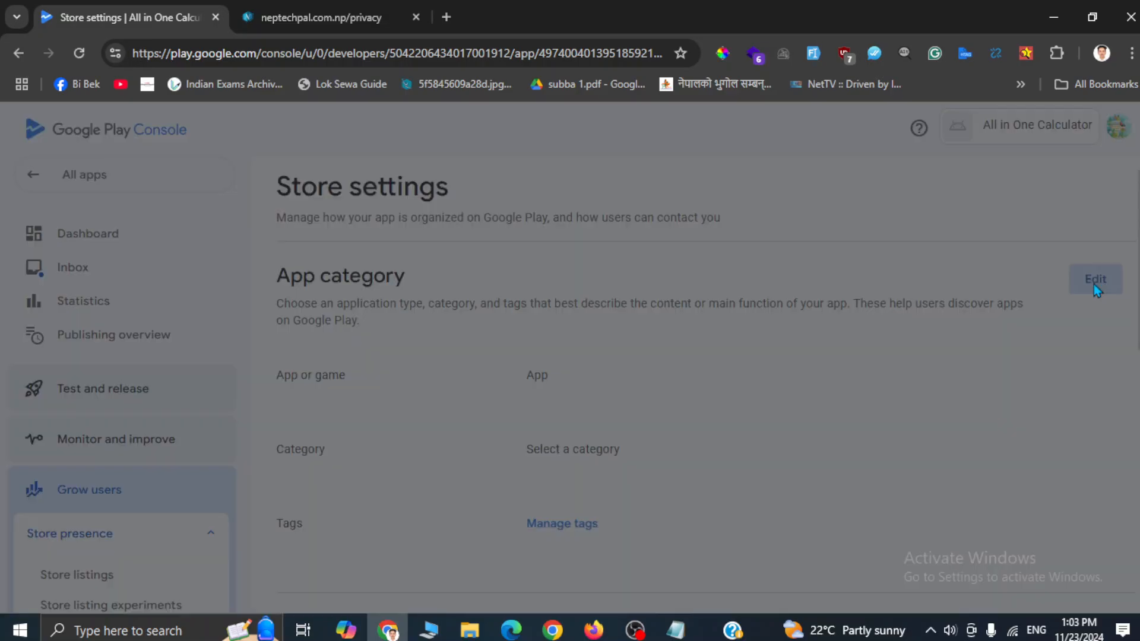
click(339, 454)
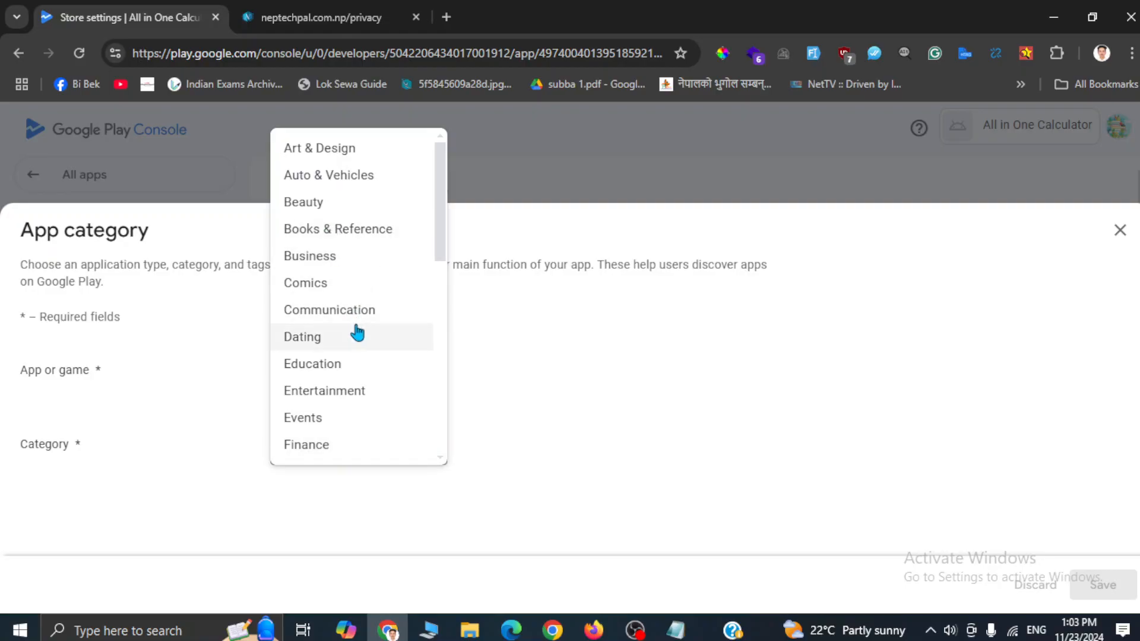
scroll(357, 333, down, 7)
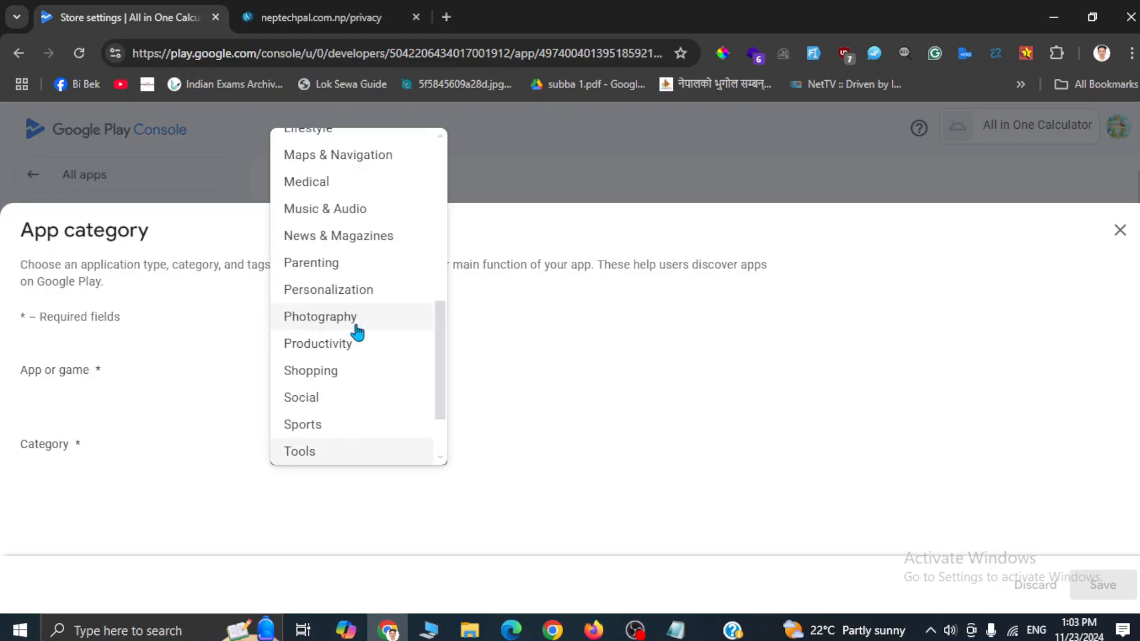
click(302, 454)
click(1116, 588)
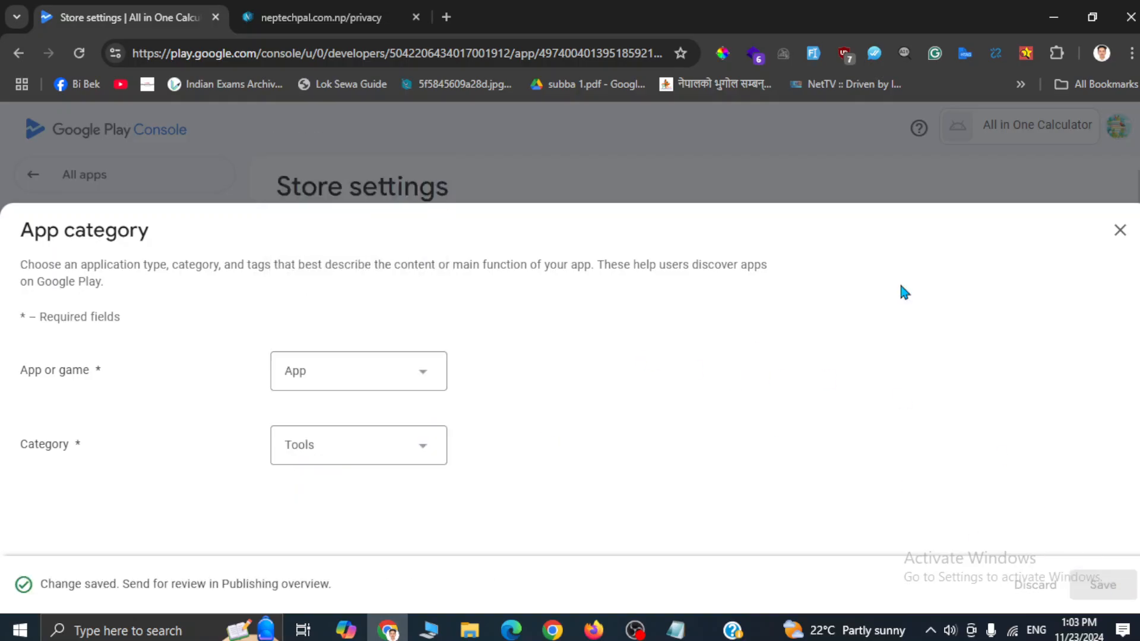
click(1120, 230)
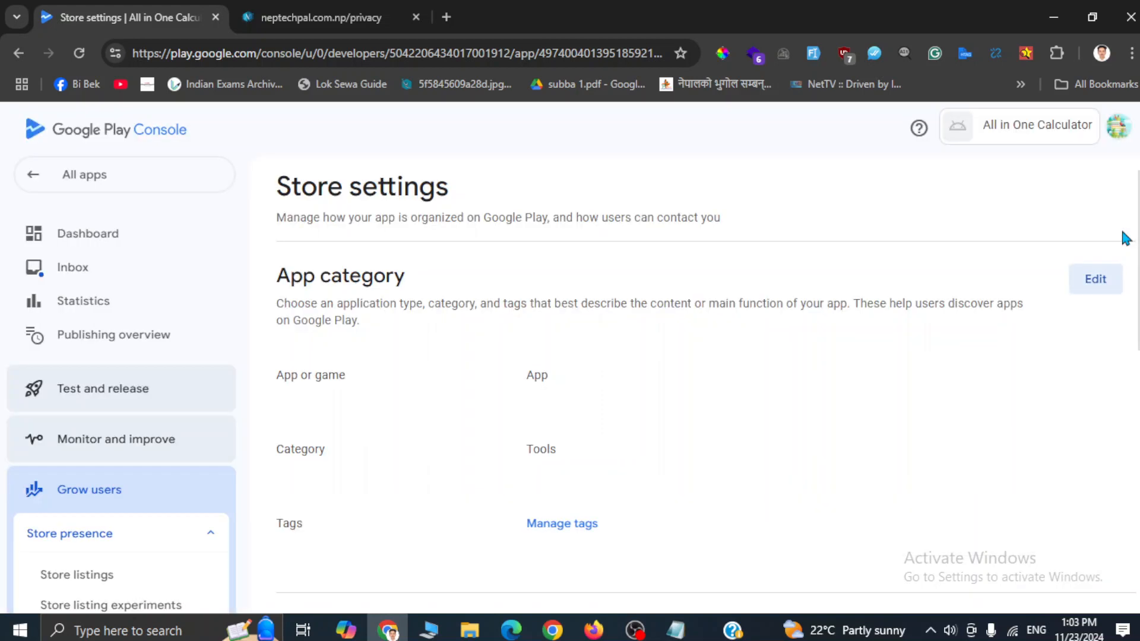
scroll(666, 422, down, 6)
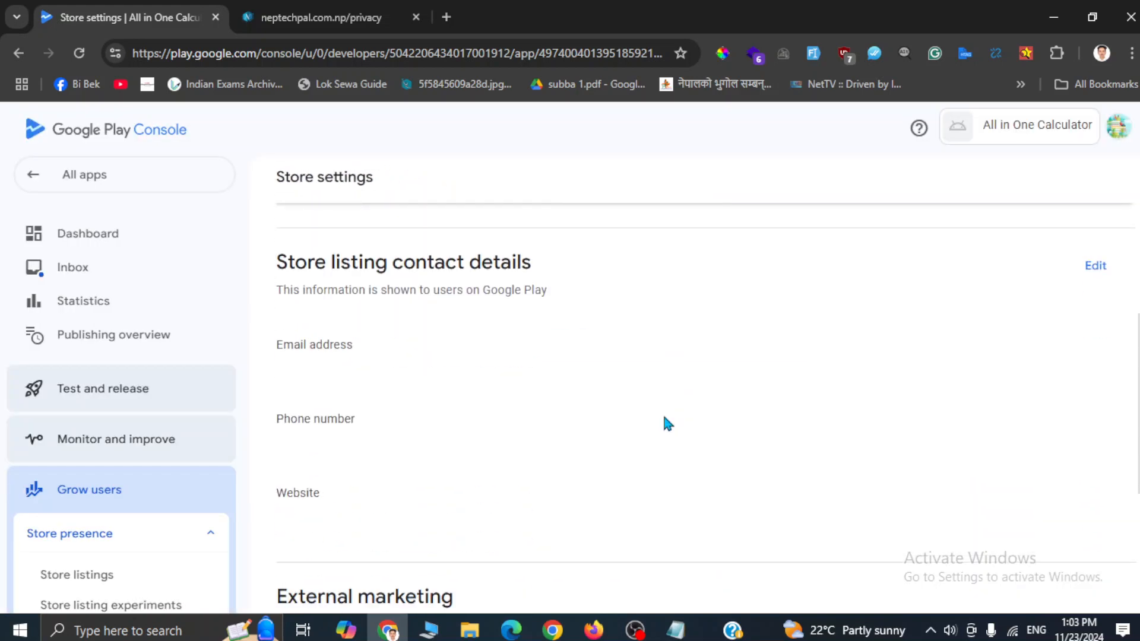
Step: Enter the developer's contact e-mail in Store listing contact details and save it
click(1096, 266)
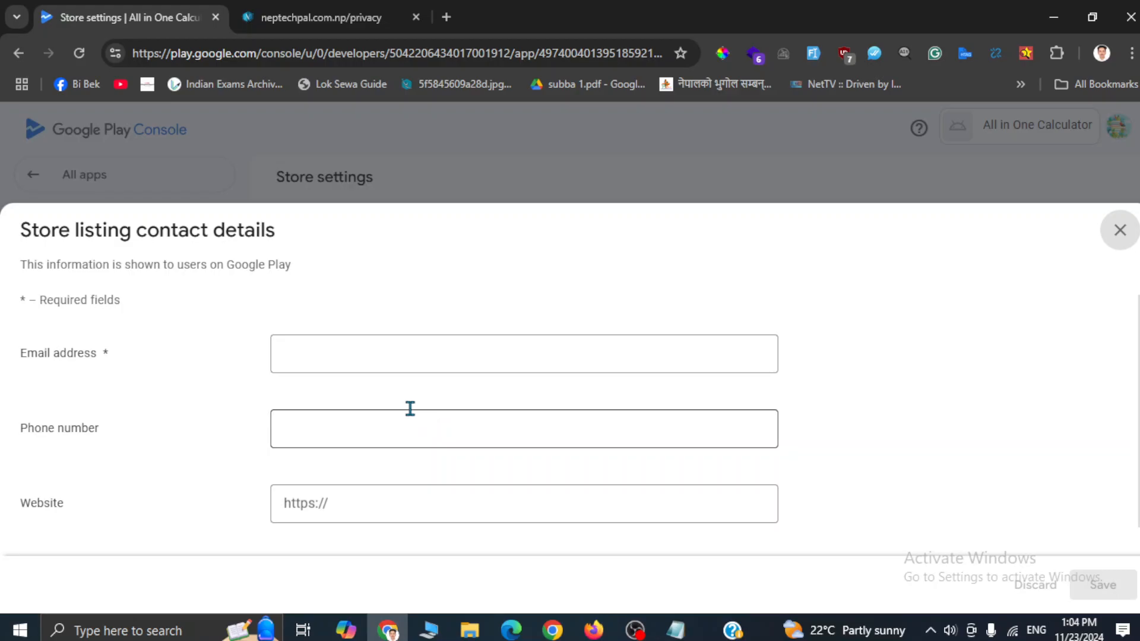
click(309, 337)
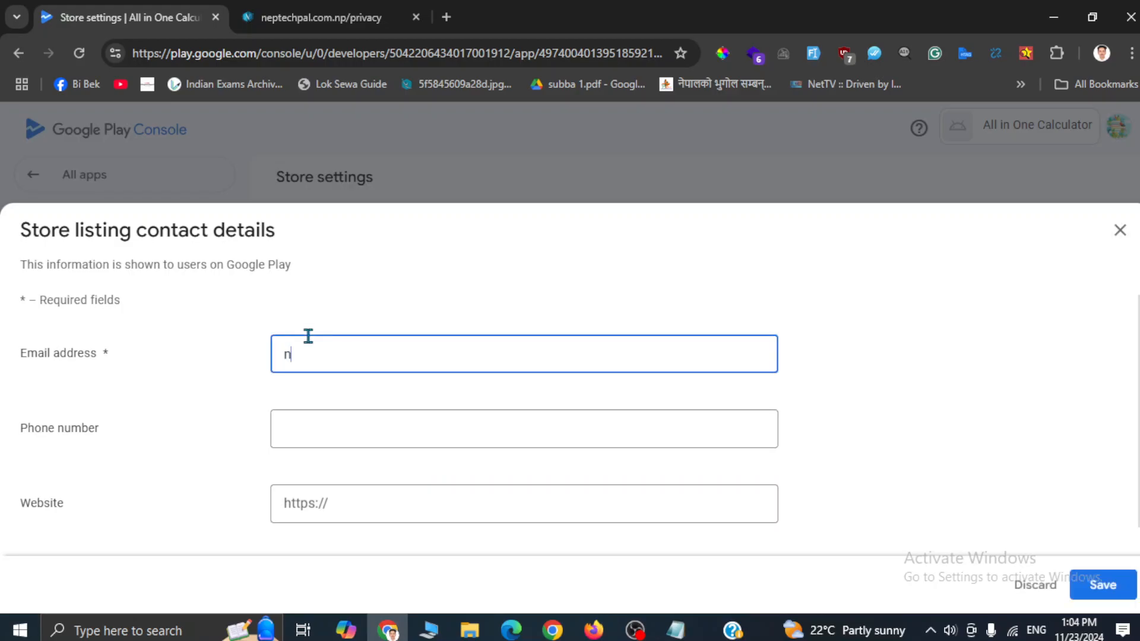
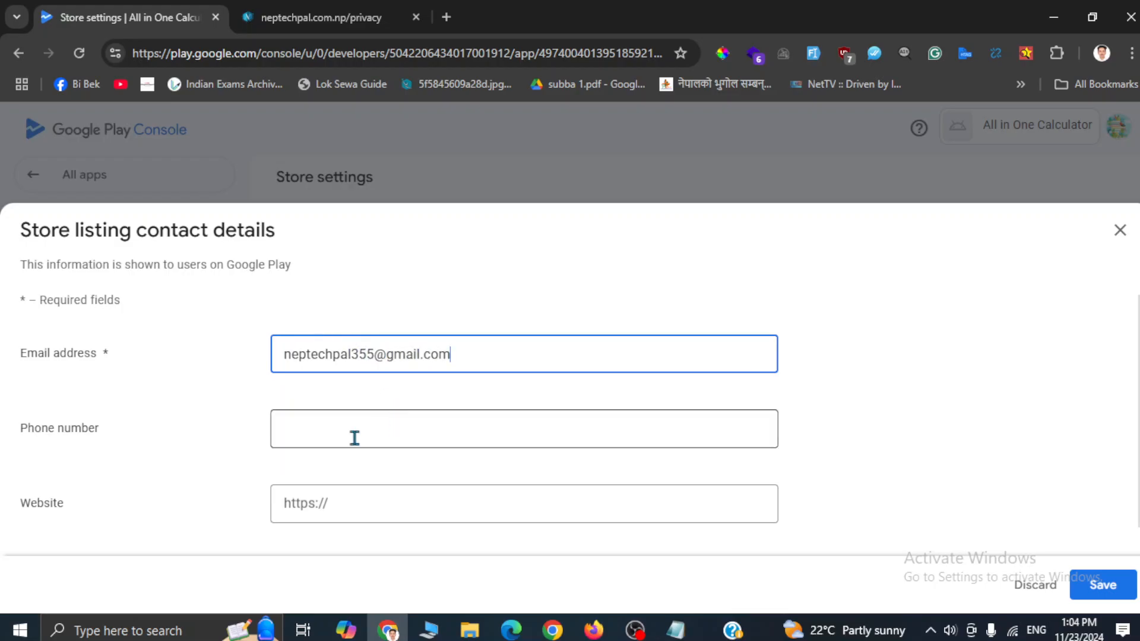
click(325, 439)
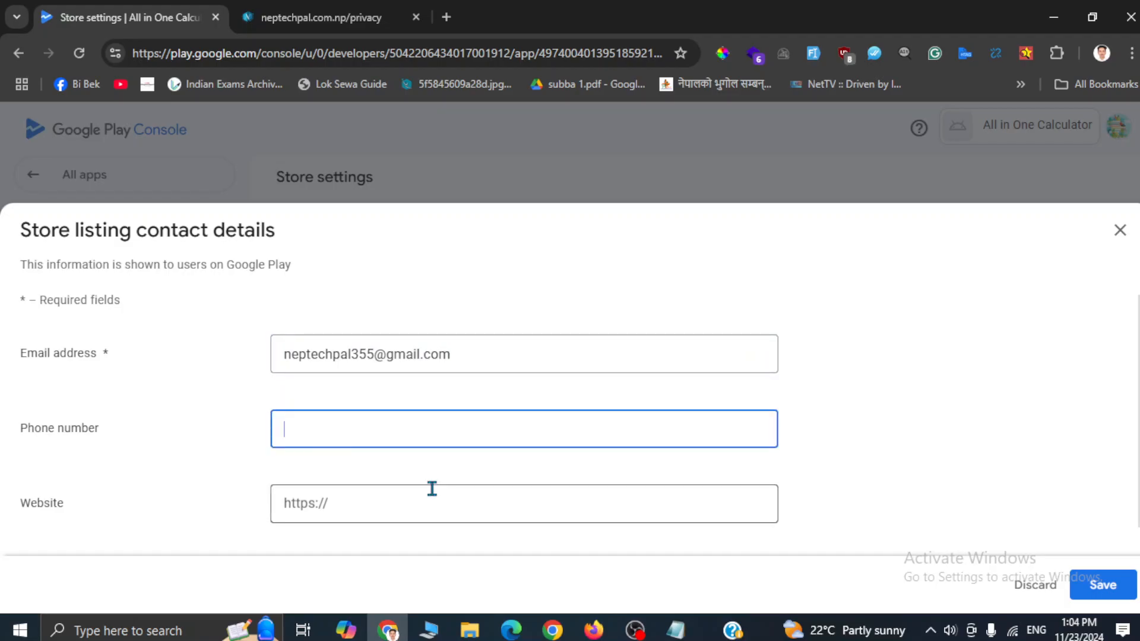
scroll(433, 489, down, 1)
click(1103, 588)
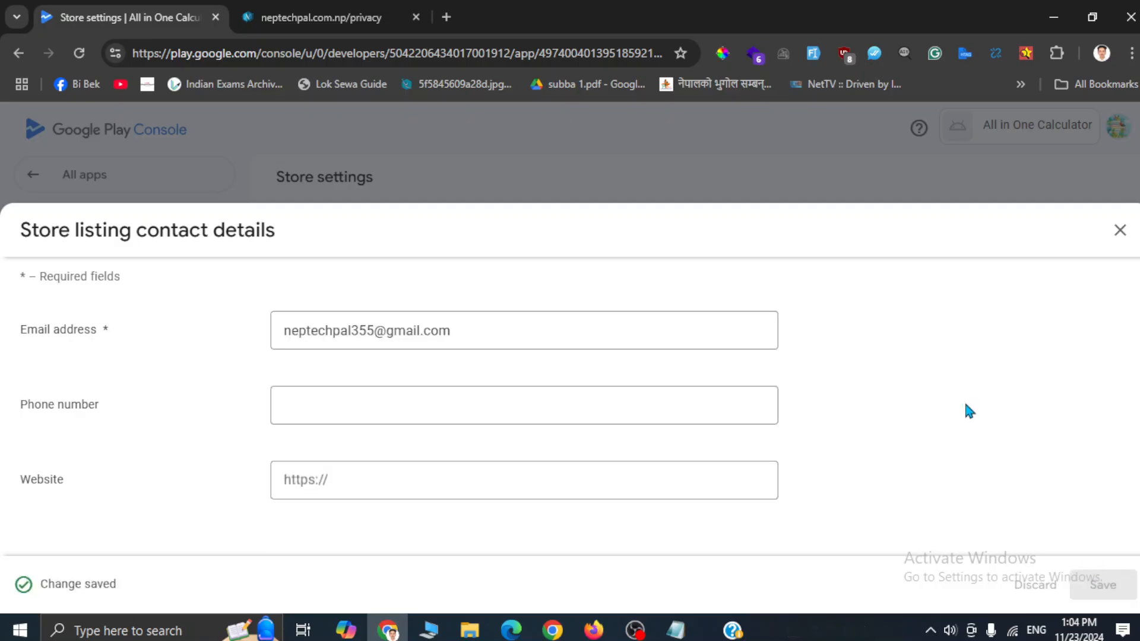
click(1120, 230)
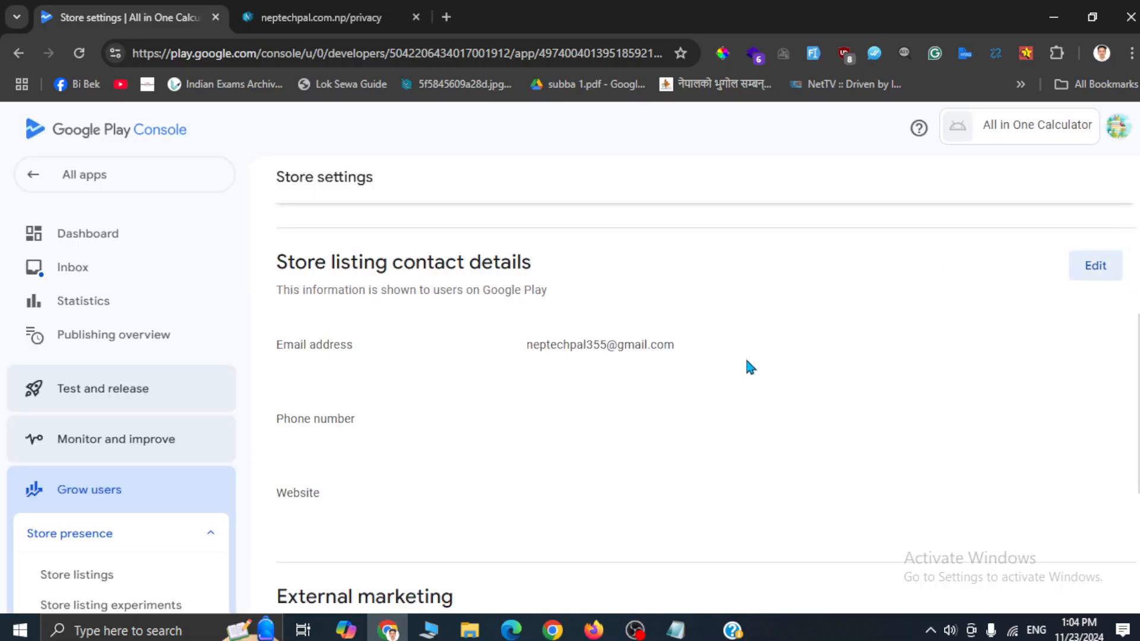
scroll(747, 361, down, 5)
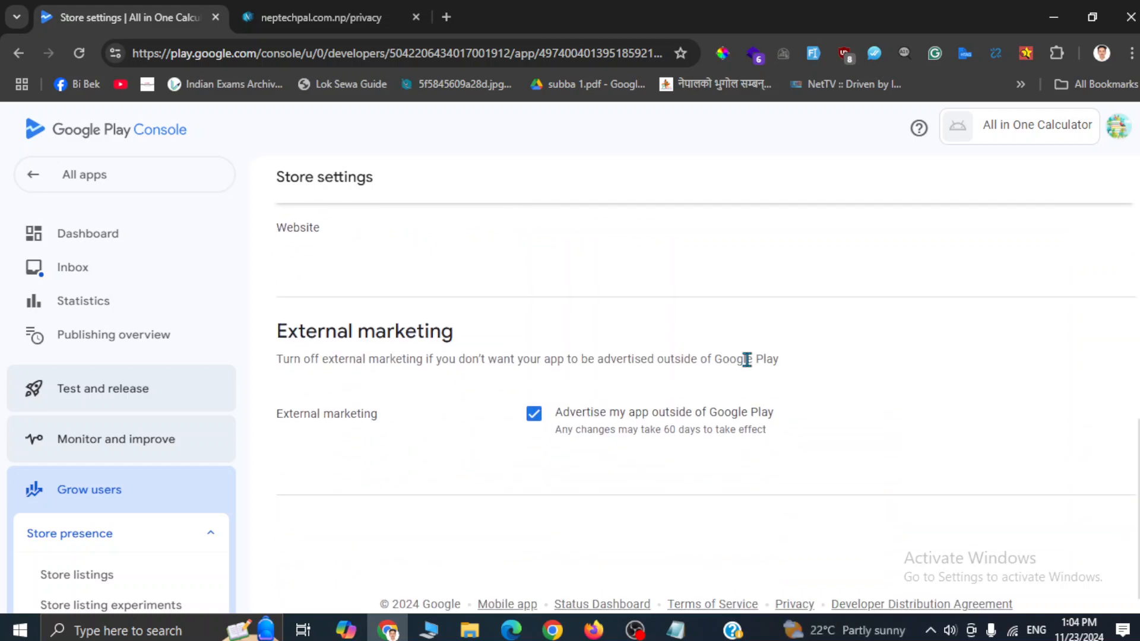
scroll(747, 362, up, 10)
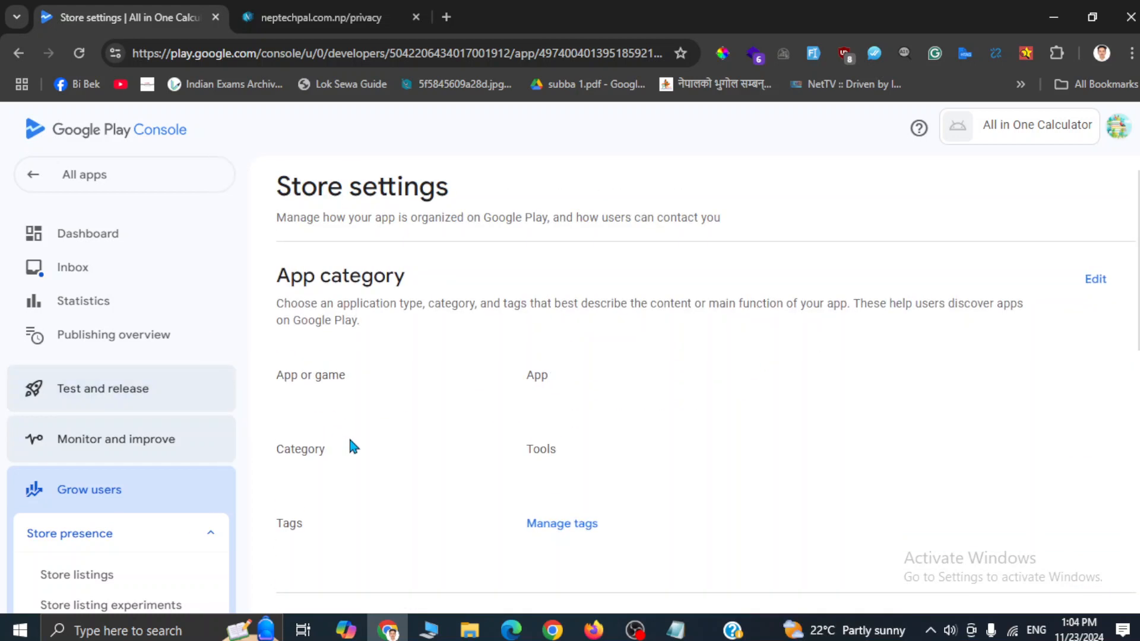
scroll(351, 445, down, 5)
scroll(354, 446, down, 5)
scroll(353, 446, up, 10)
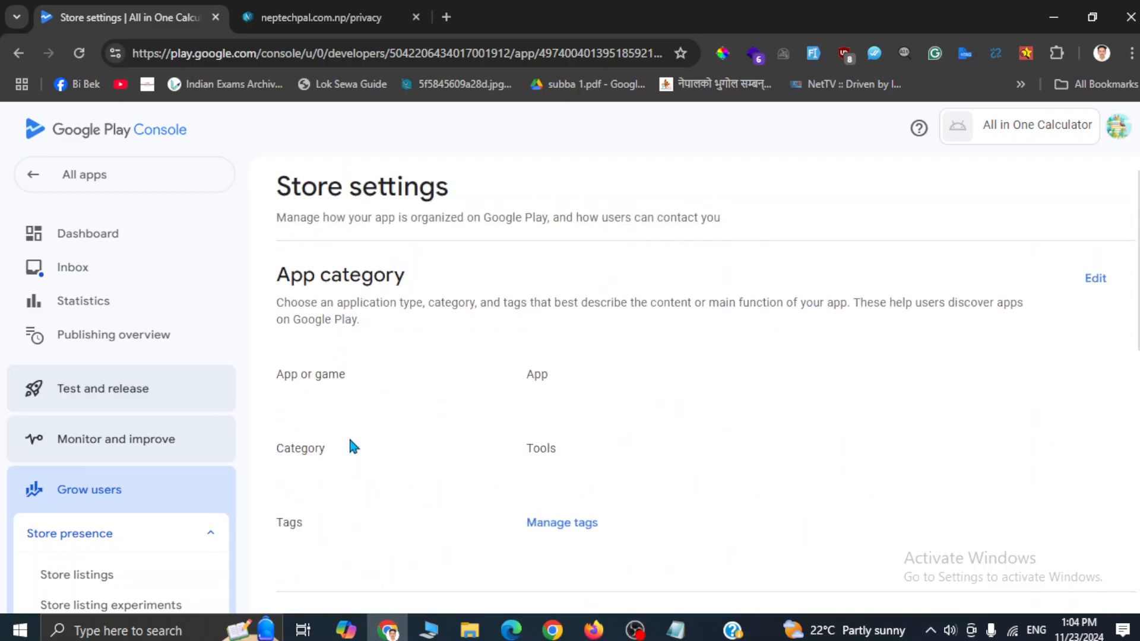
scroll(350, 445, down, 10)
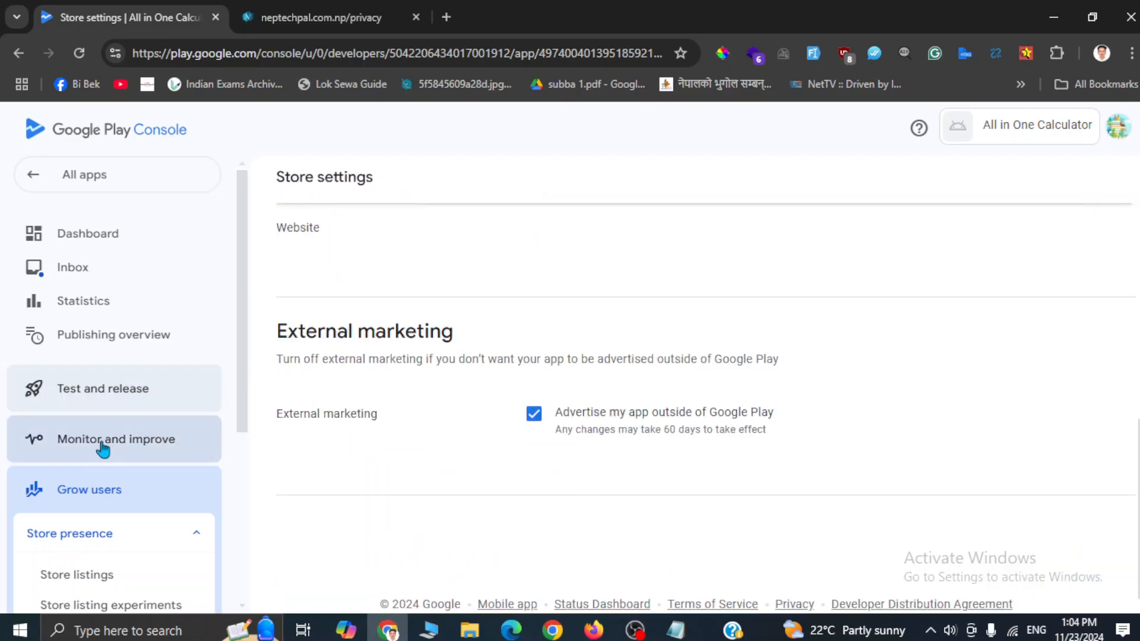
Step: Go to Store listings and create the default store listing
scroll(102, 445, down, 4)
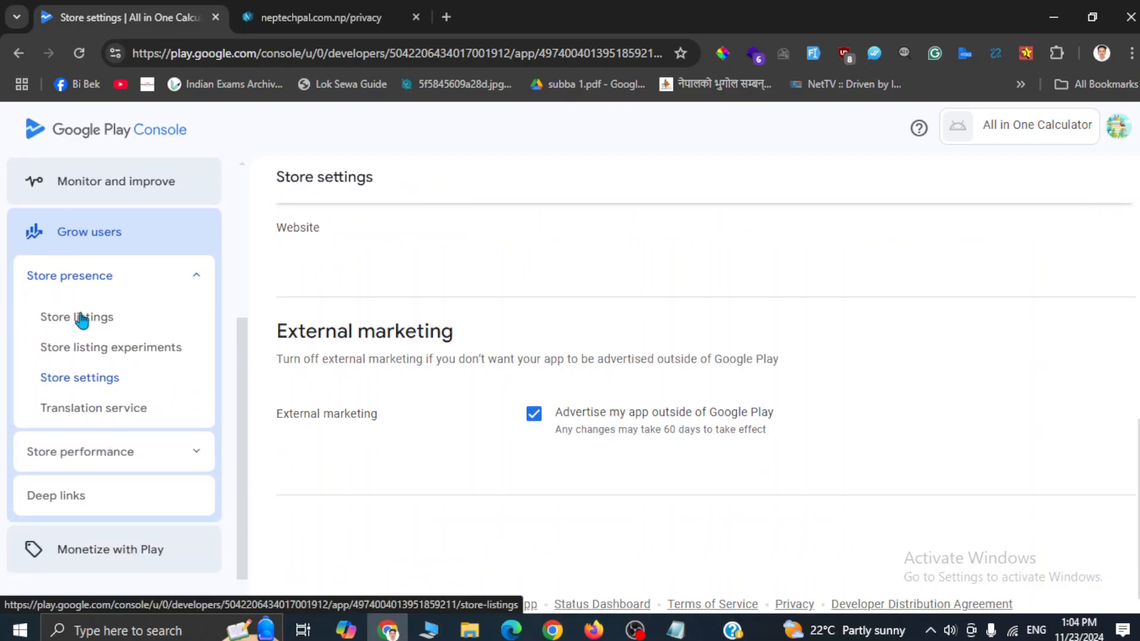
click(82, 320)
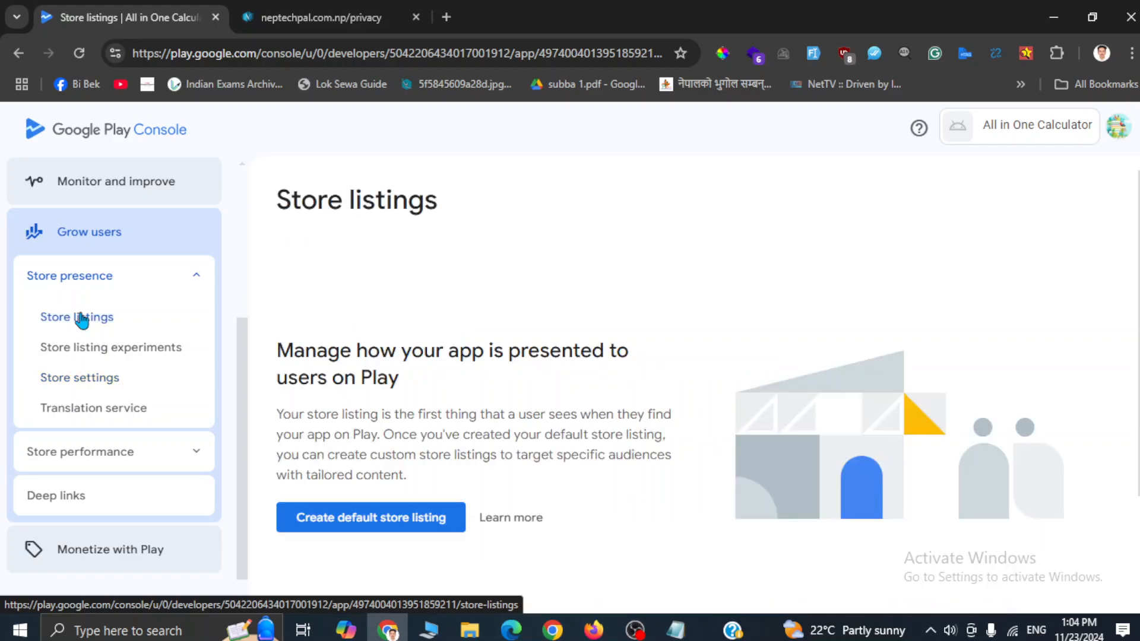
scroll(511, 439, down, 3)
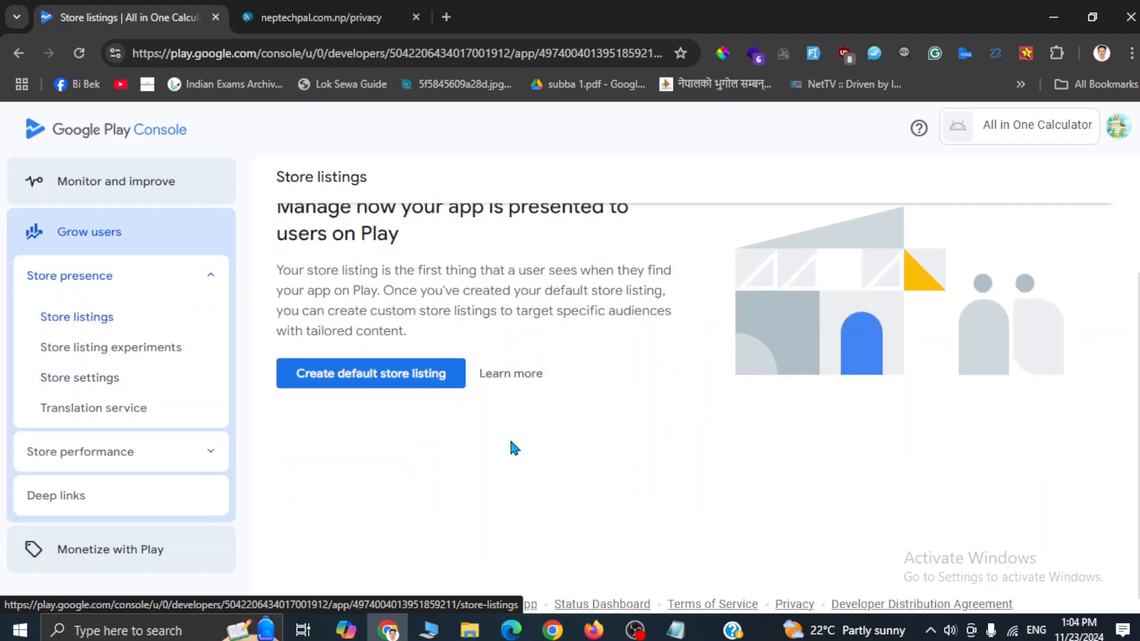
click(333, 374)
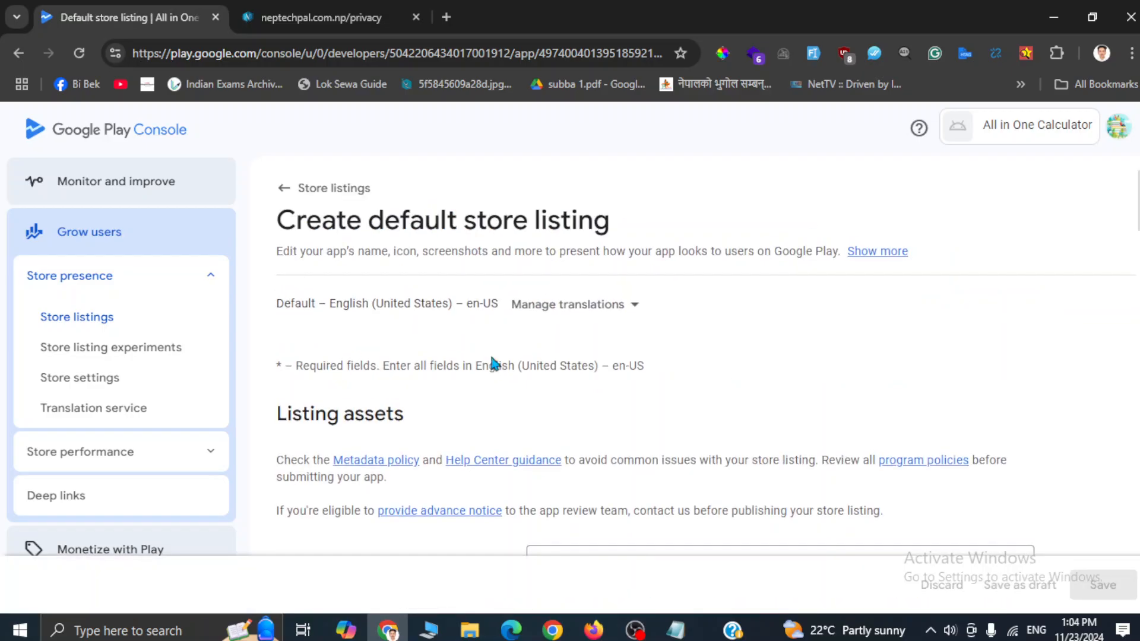
scroll(635, 420, down, 3)
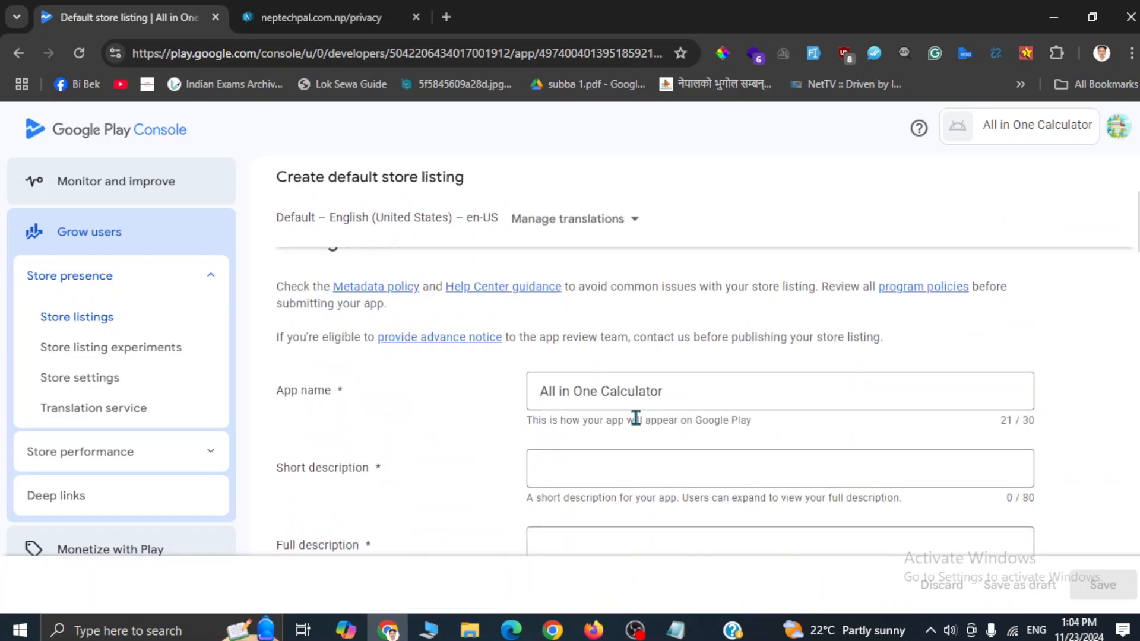
scroll(636, 418, down, 1)
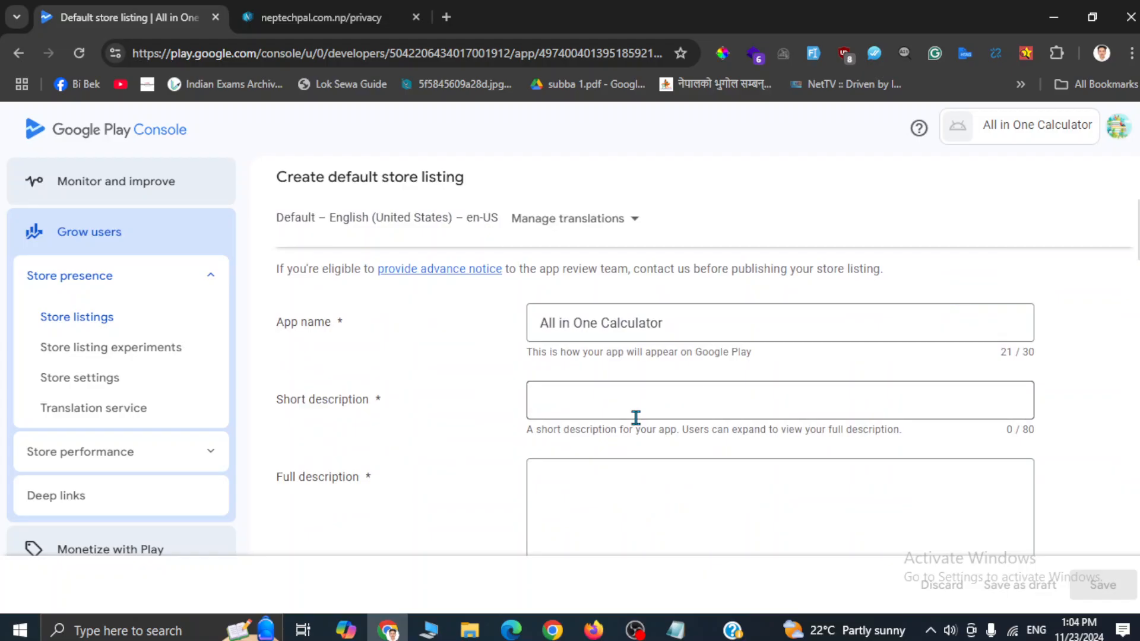
Step: Paste the short description from the notes and trim it to 80 characters
click(604, 402)
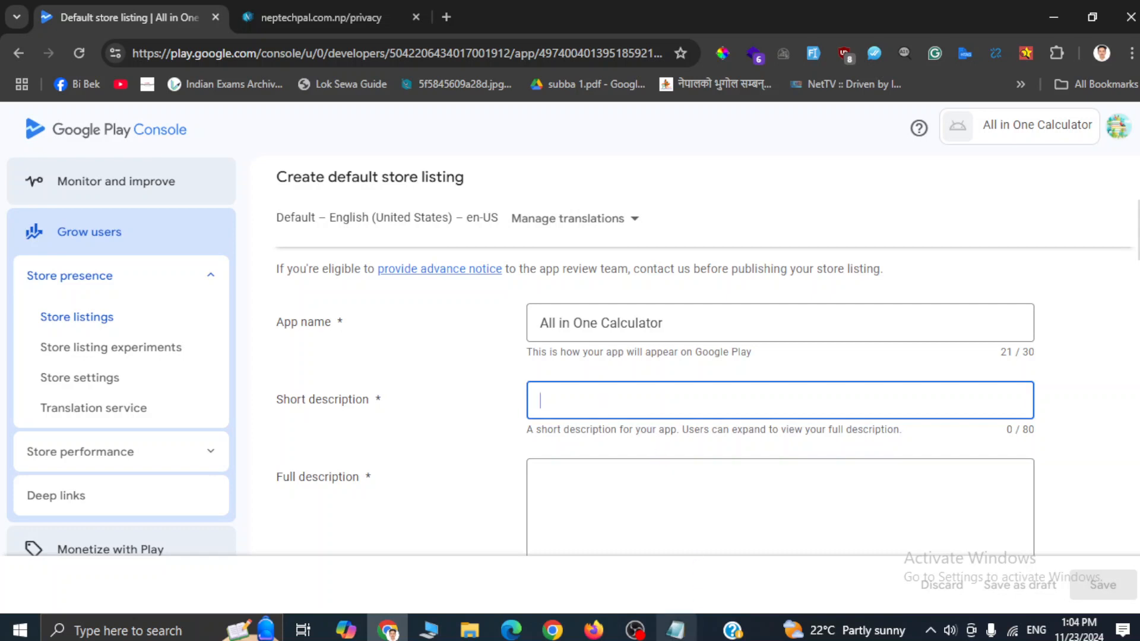
click(675, 630)
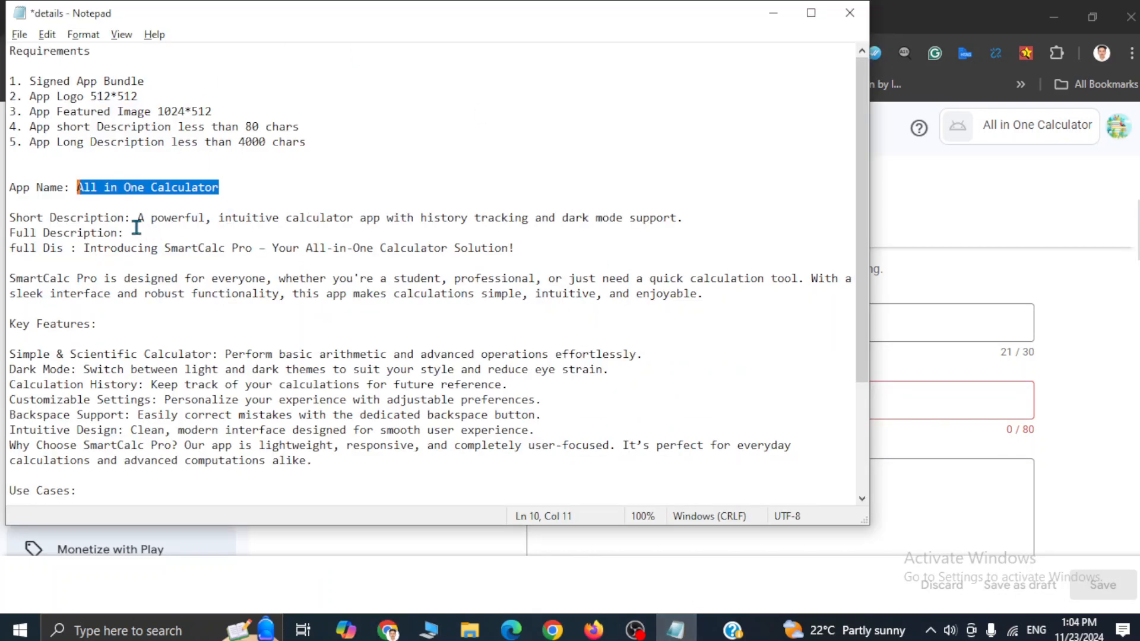
drag(137, 218, 685, 218)
key(ctrl+c)
key(alt+Tab)
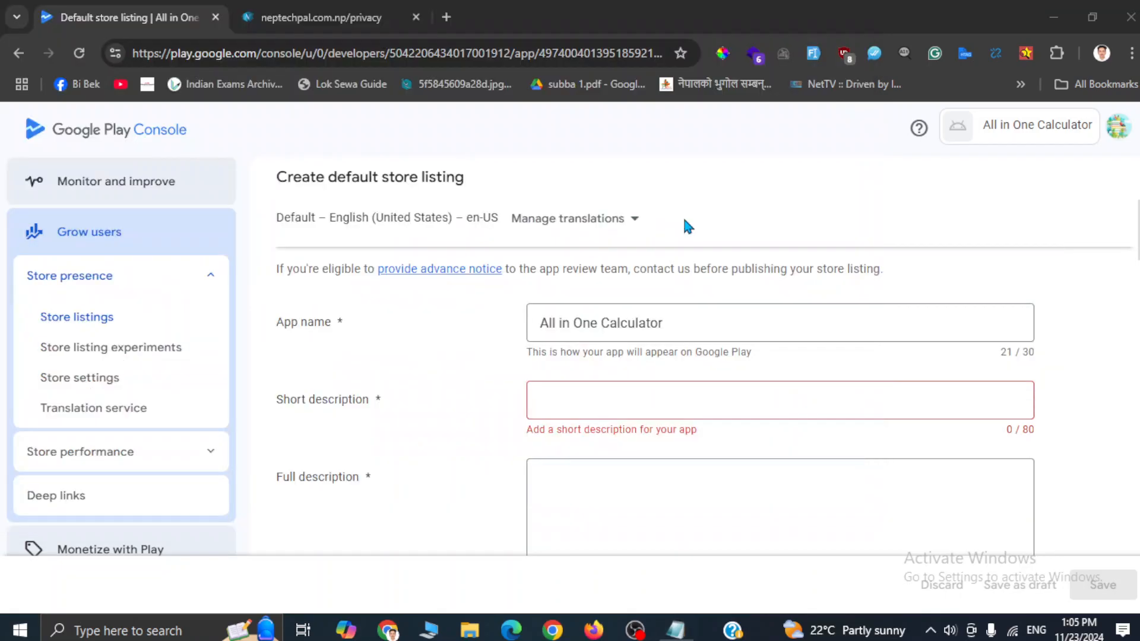
click(571, 402)
key(ctrl+v)
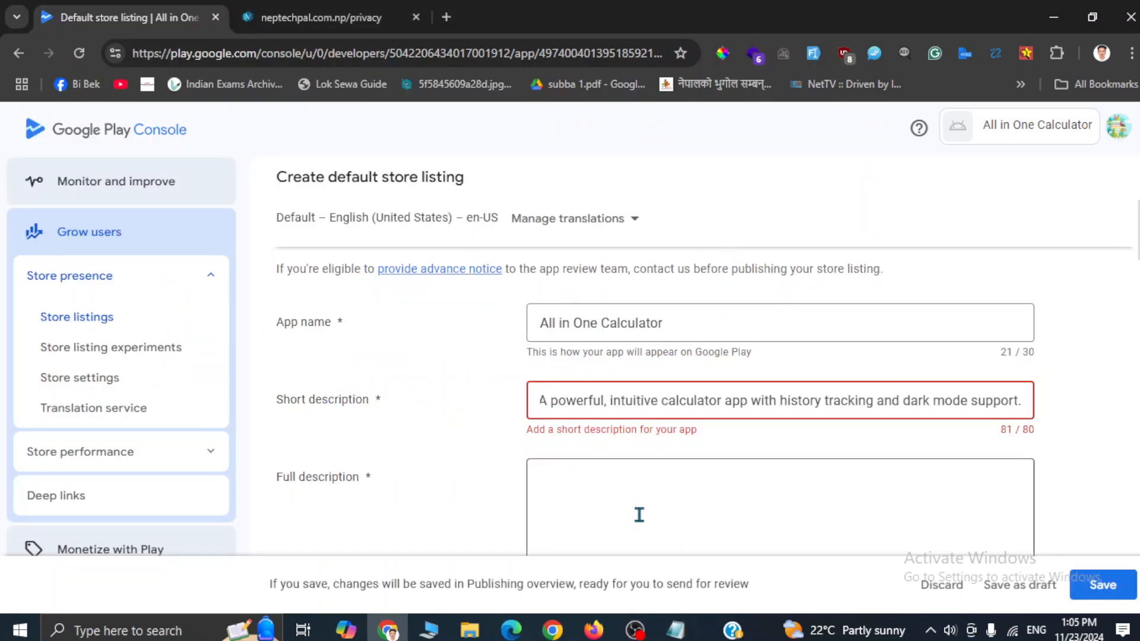
key(BackSpace)
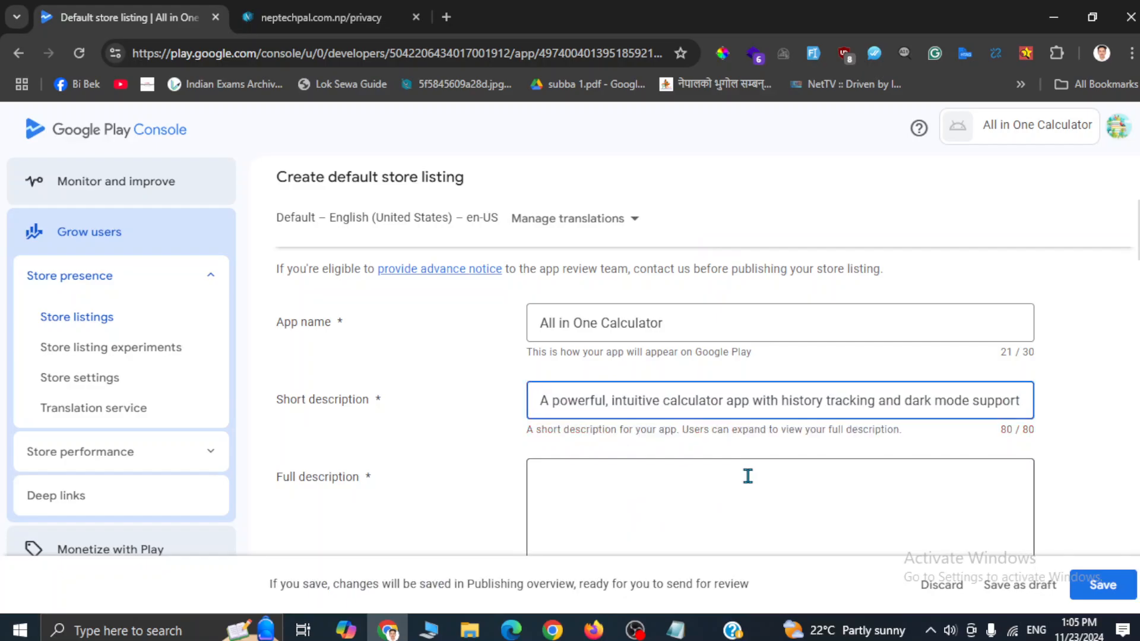
click(748, 476)
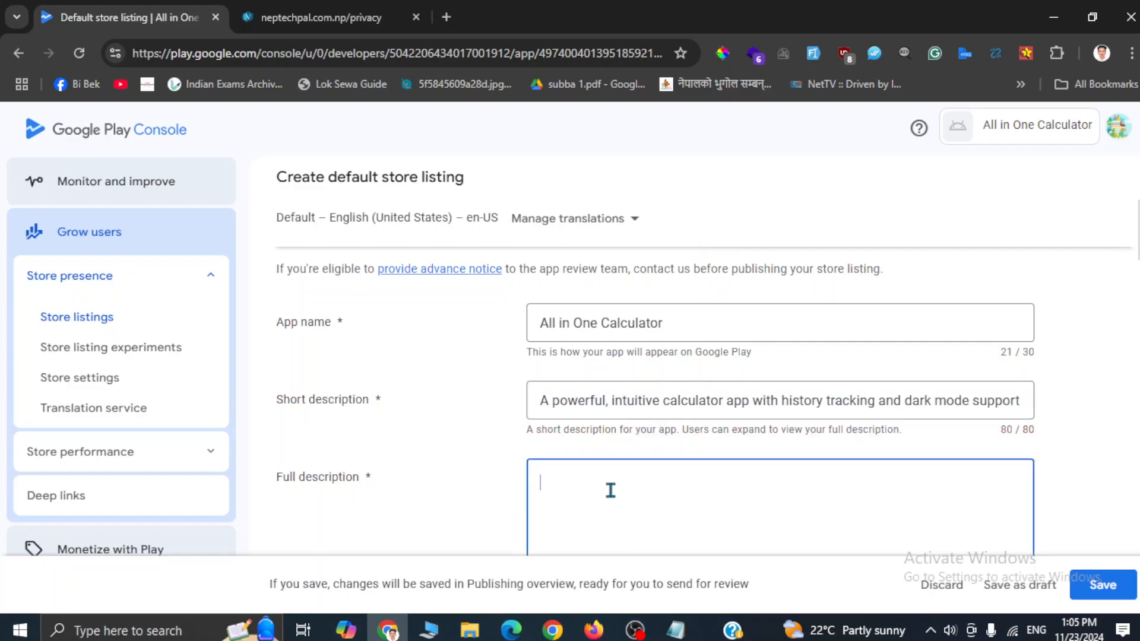
Step: Copy the SmartCalc Pro full description from the notes into the Full description box
key(alt+Tab)
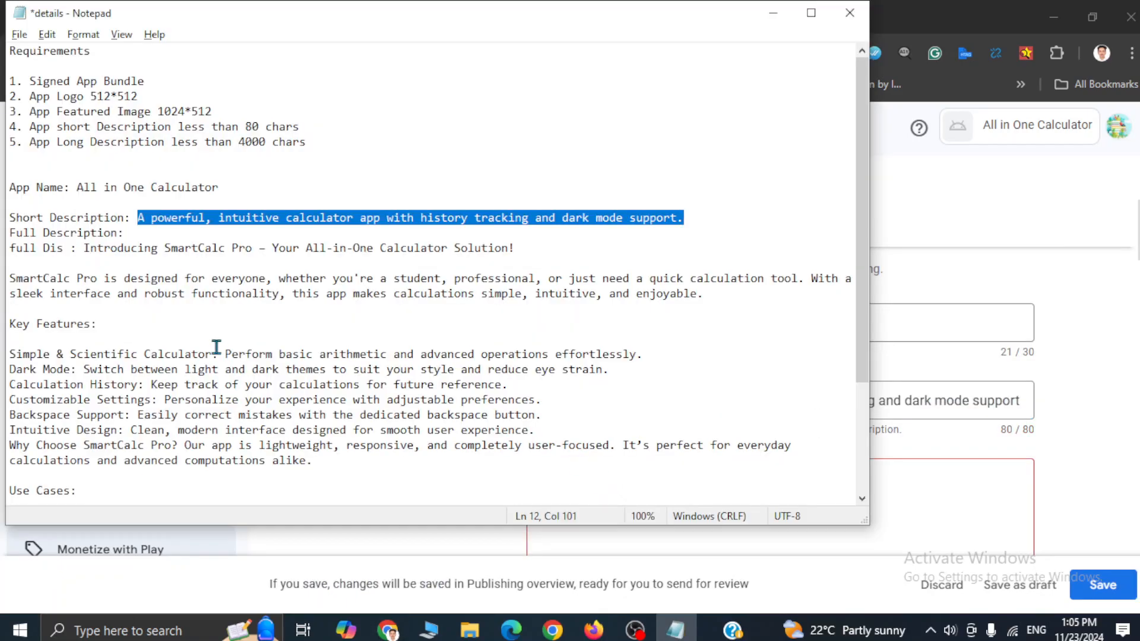
drag(84, 247, 800, 457)
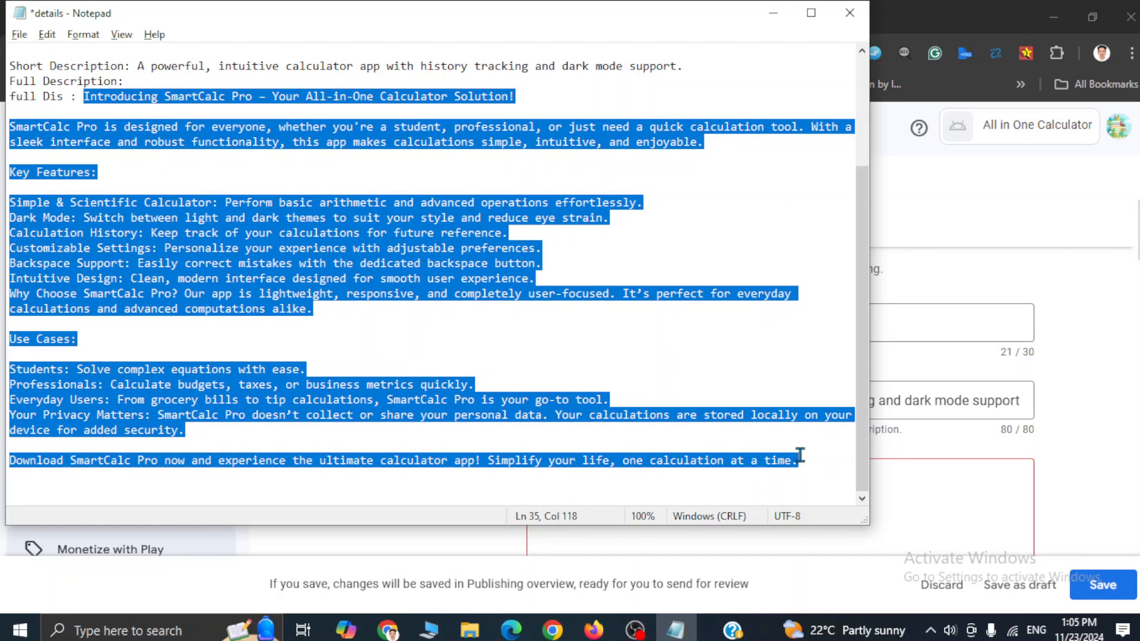
key(ctrl+c)
key(alt+Tab)
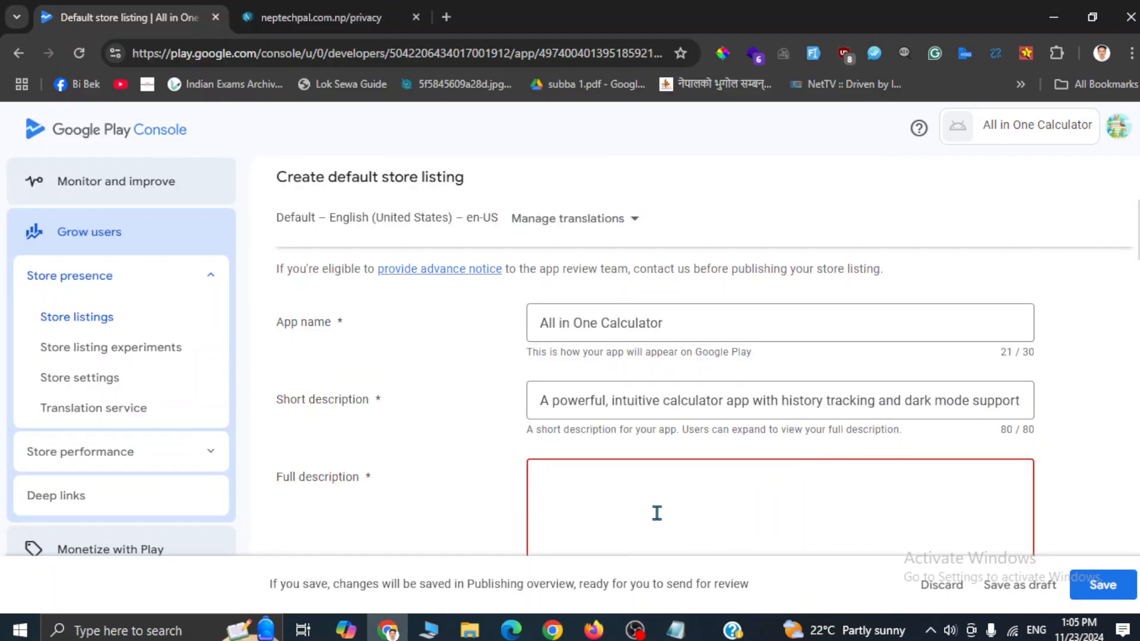
key(ctrl+v)
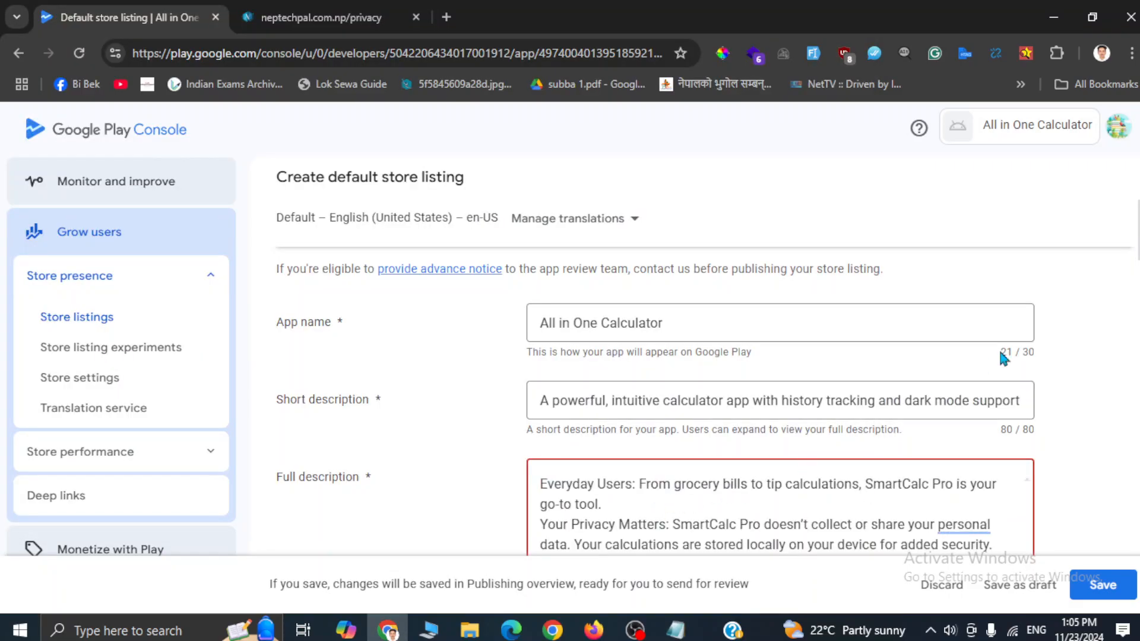
Step: Review the pasted 1463-character full description by scrolling through it
scroll(914, 388, down, 2)
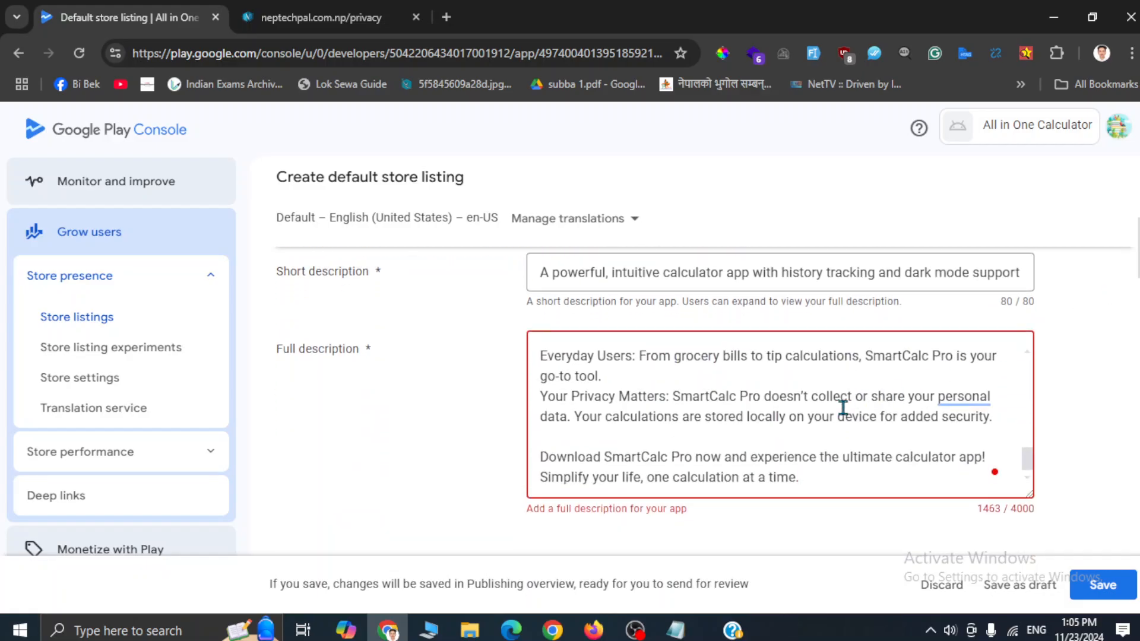
scroll(842, 408, up, 8)
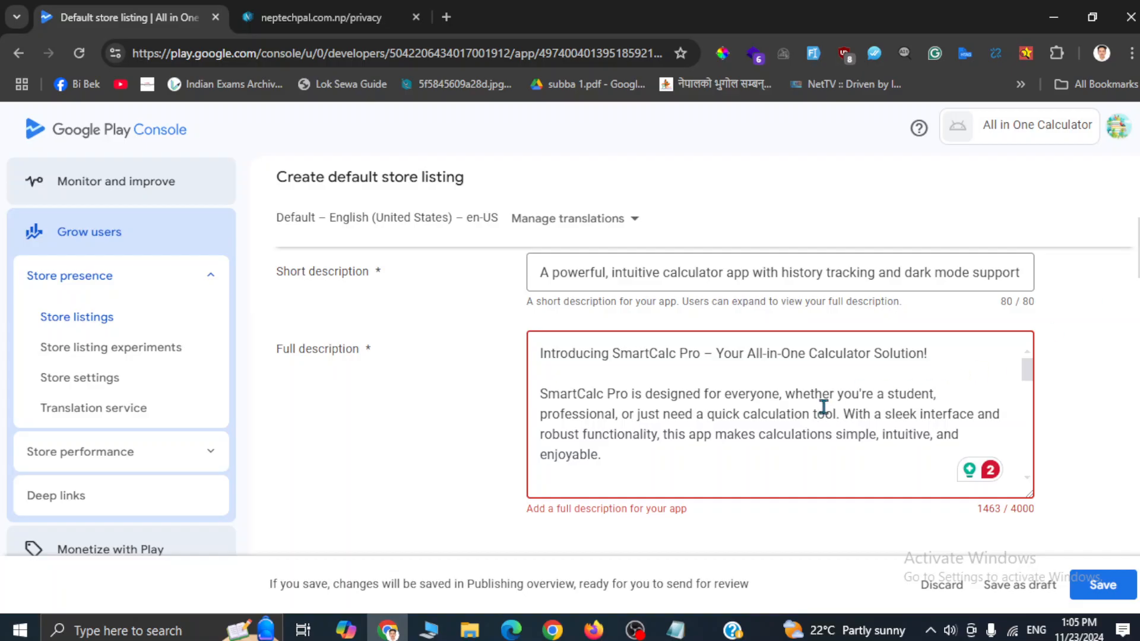
scroll(823, 408, down, 10)
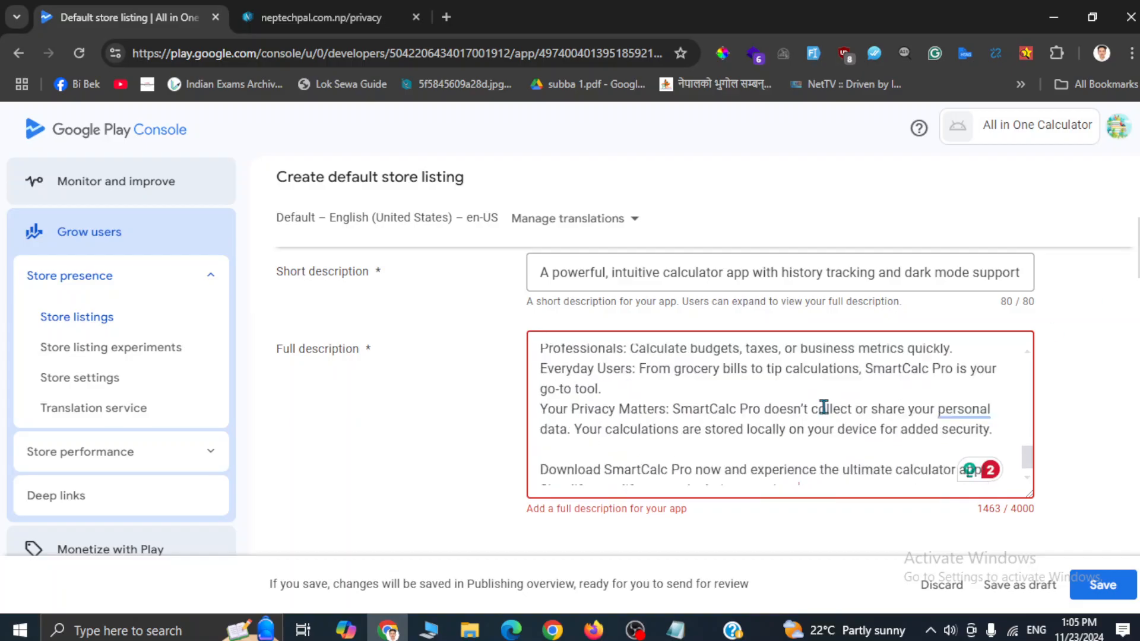
scroll(824, 407, down, 3)
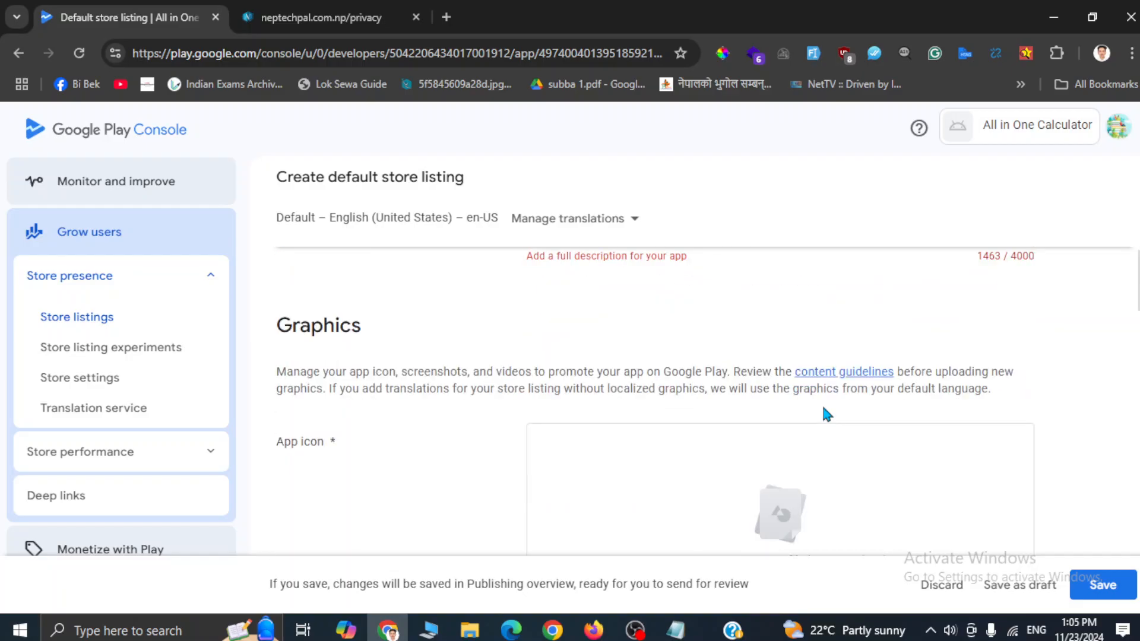
scroll(823, 407, up, 2)
scroll(824, 407, down, 1)
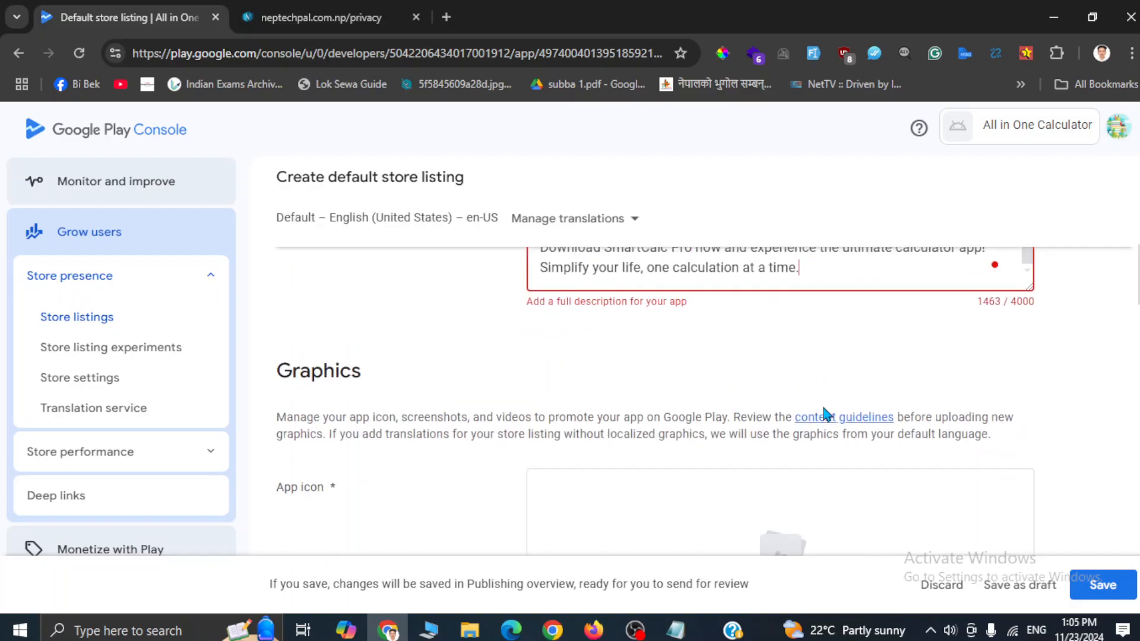
scroll(823, 409, up, 6)
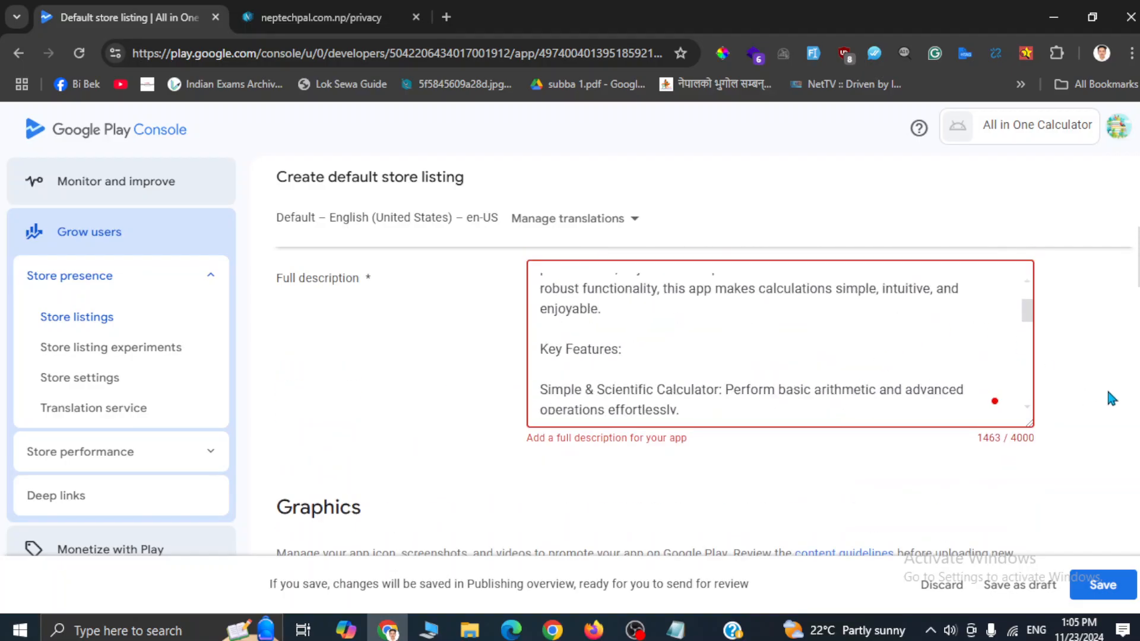
scroll(1092, 385, up, 2)
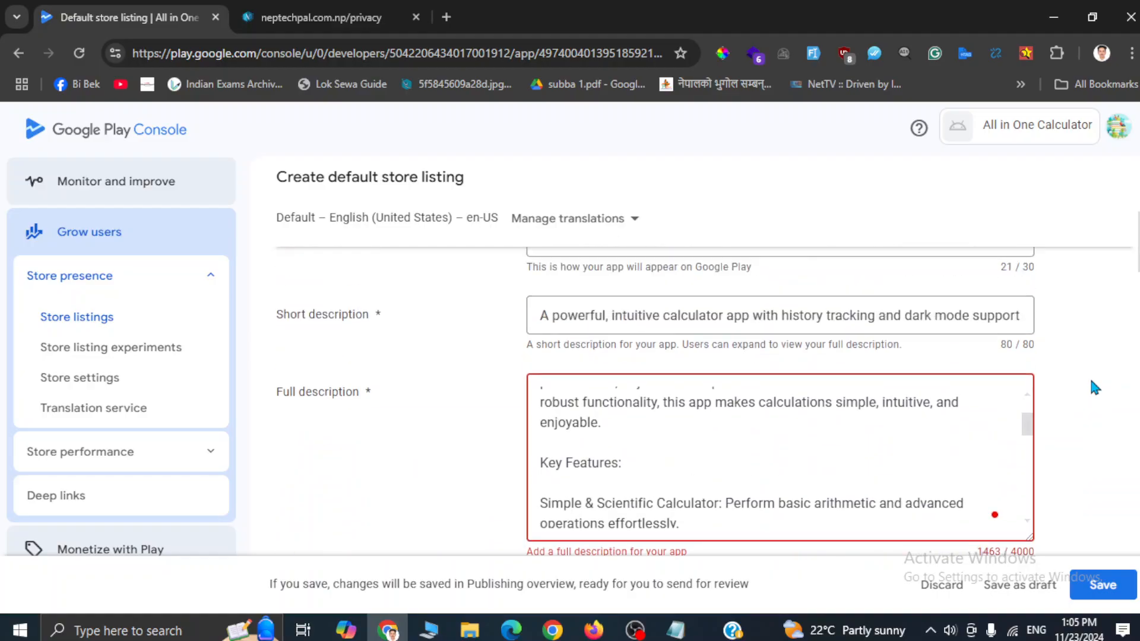
click(851, 446)
scroll(851, 447, up, 7)
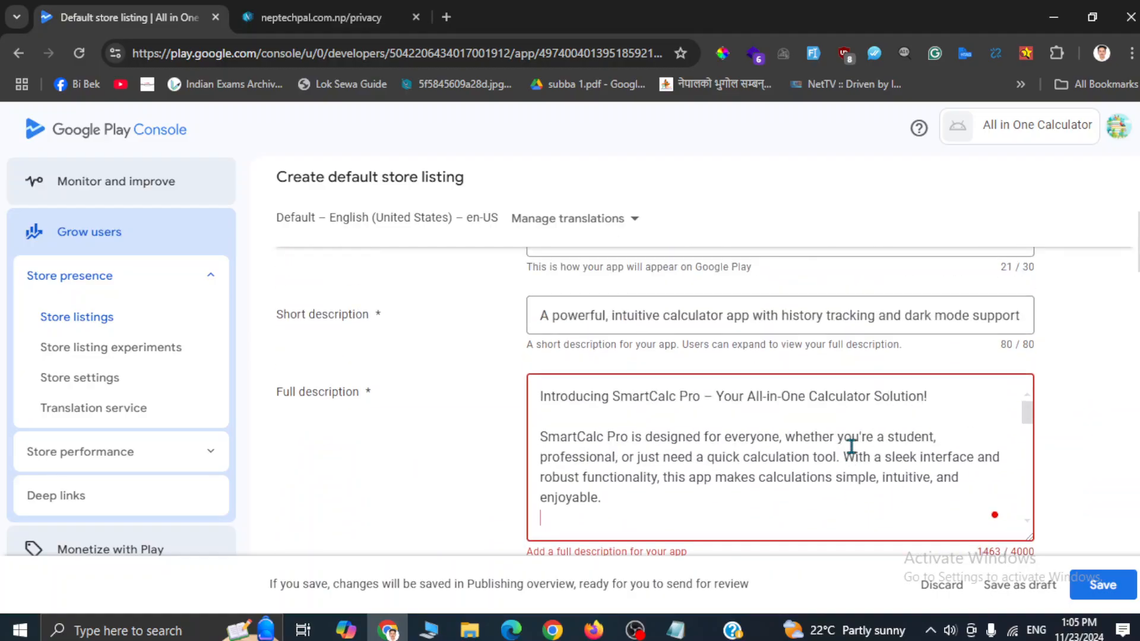
scroll(851, 447, down, 3)
scroll(851, 447, down, 5)
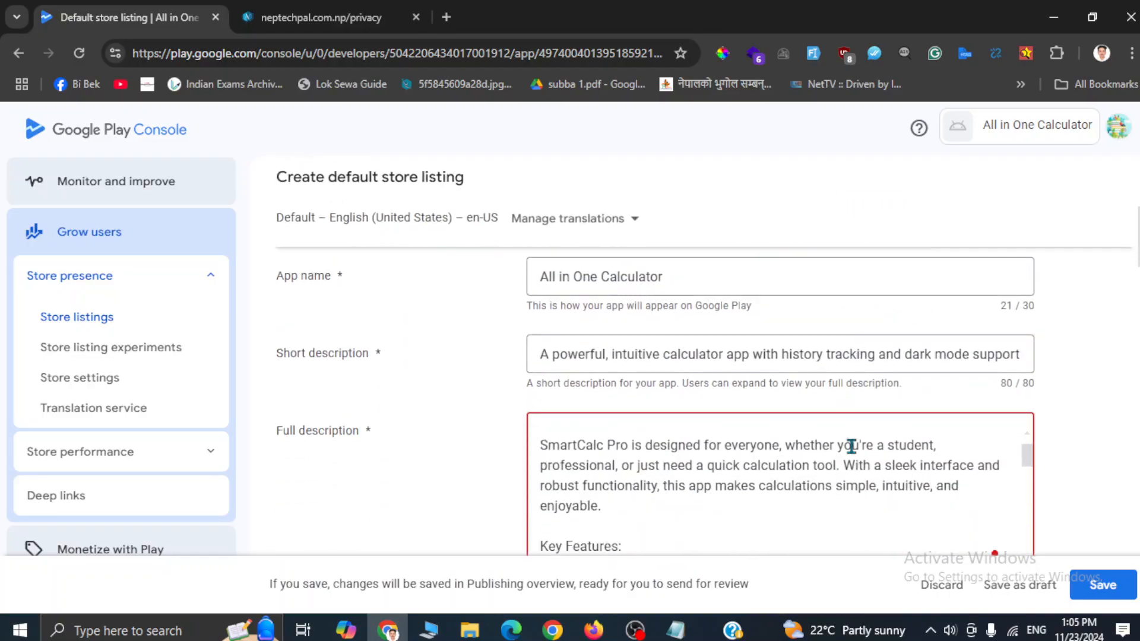
scroll(860, 475, down, 3)
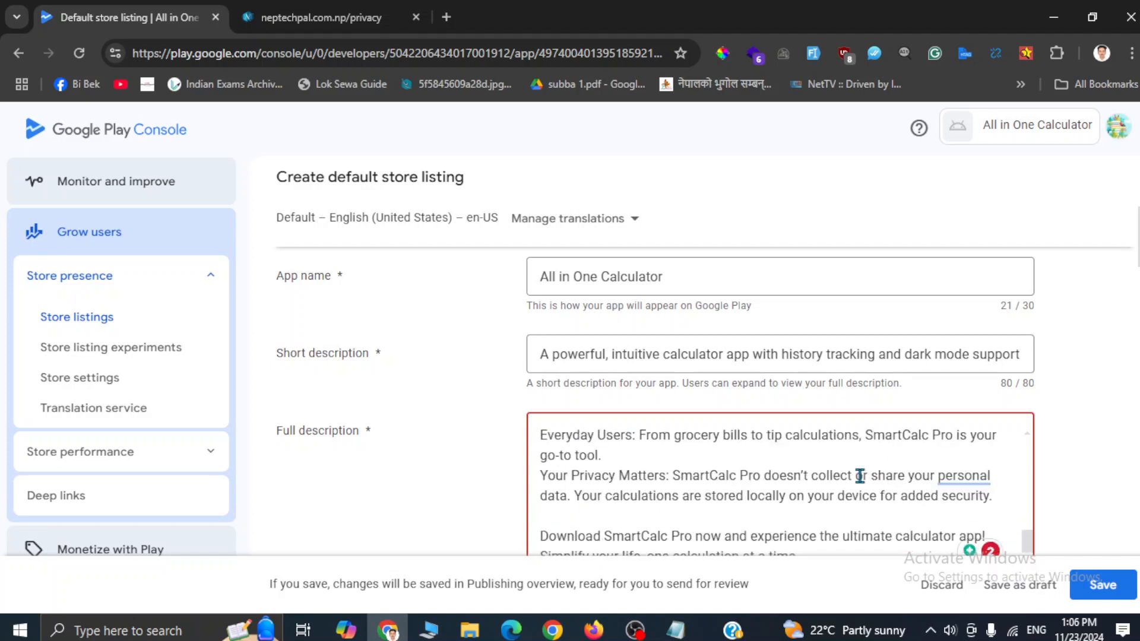
scroll(1087, 460, down, 1)
scroll(1087, 462, down, 4)
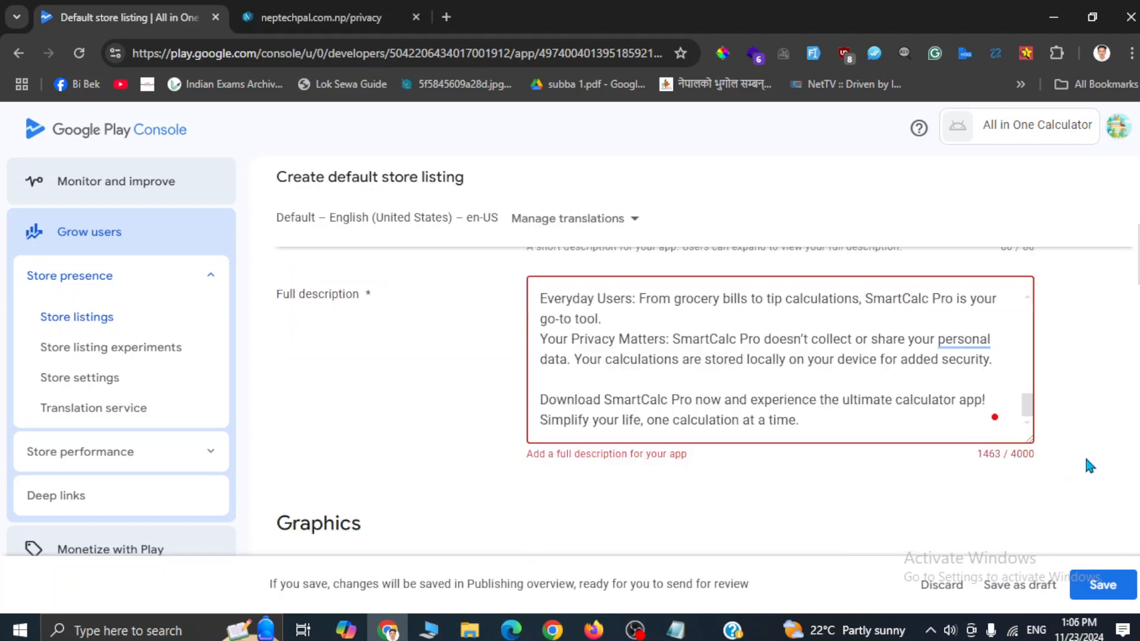
Step: Upload the app_icon image as the listing's App icon
scroll(1087, 461, down, 2)
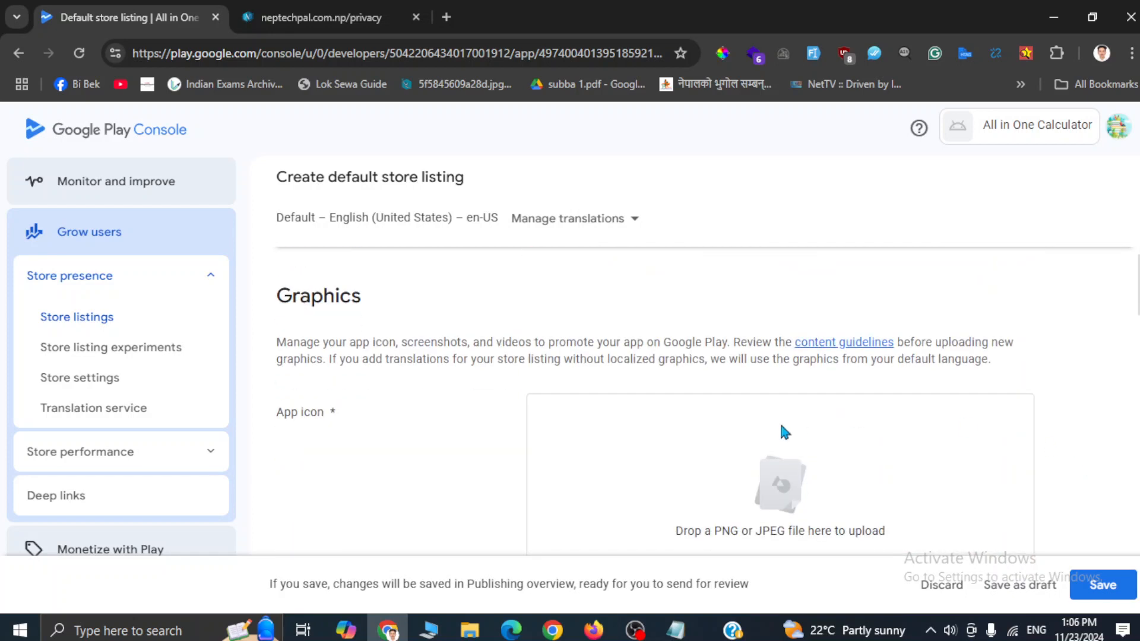
scroll(776, 431, down, 1)
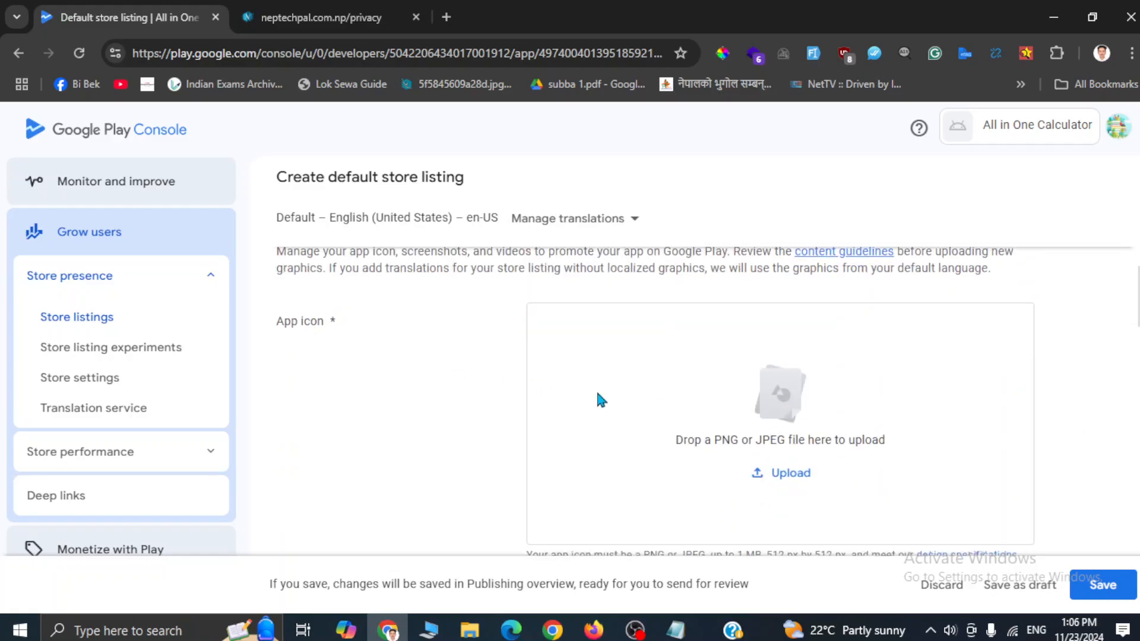
click(762, 473)
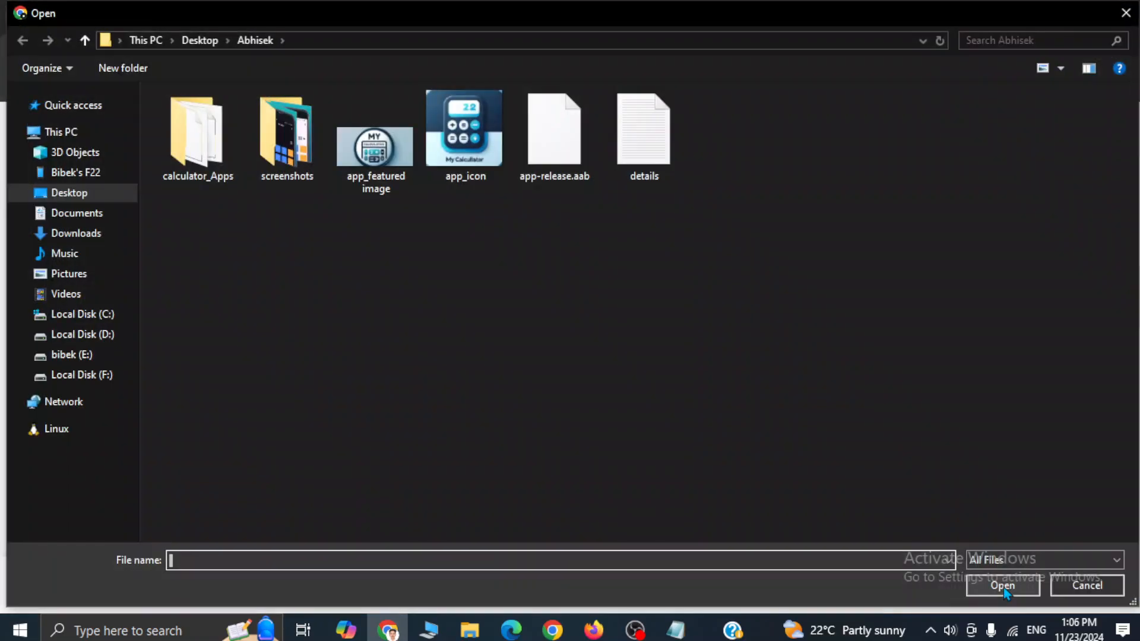
click(479, 181)
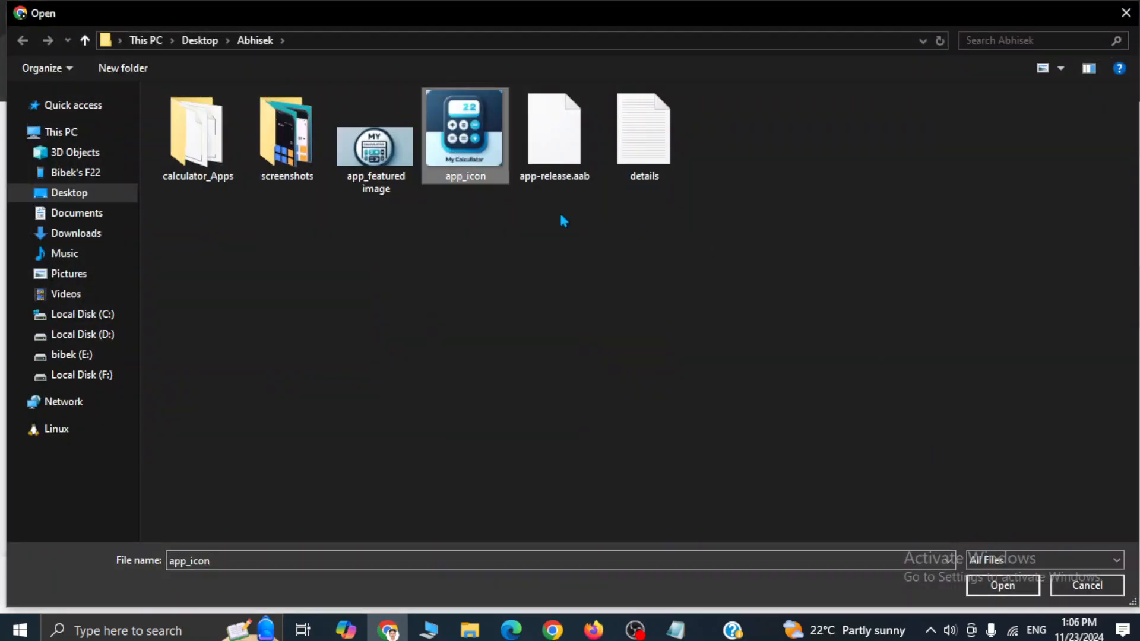
click(985, 584)
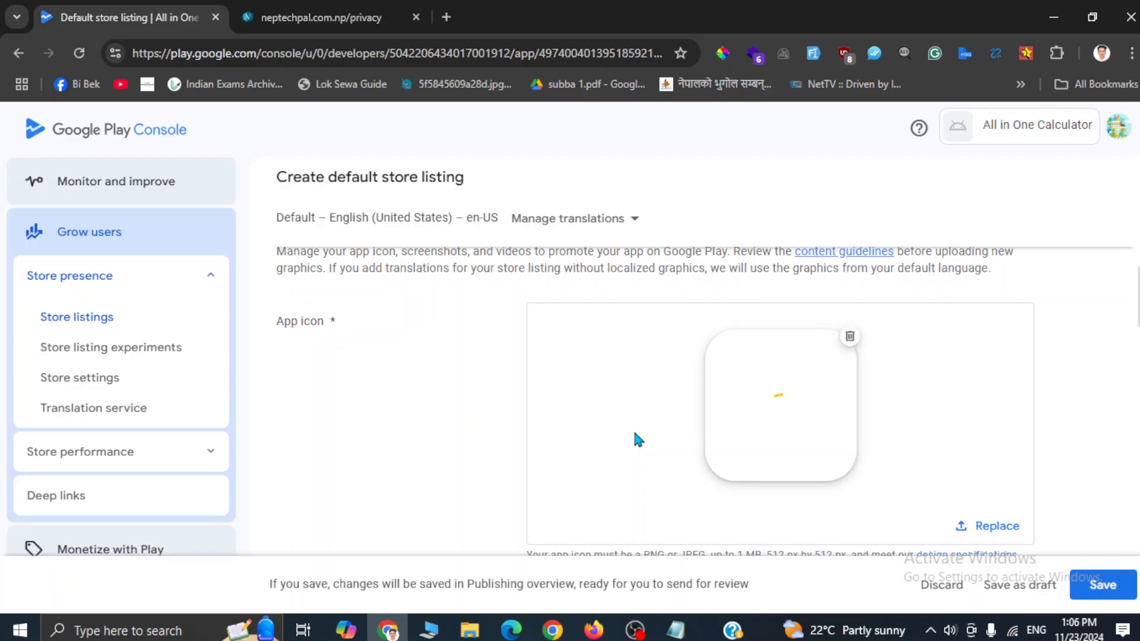
scroll(636, 436, down, 5)
click(778, 448)
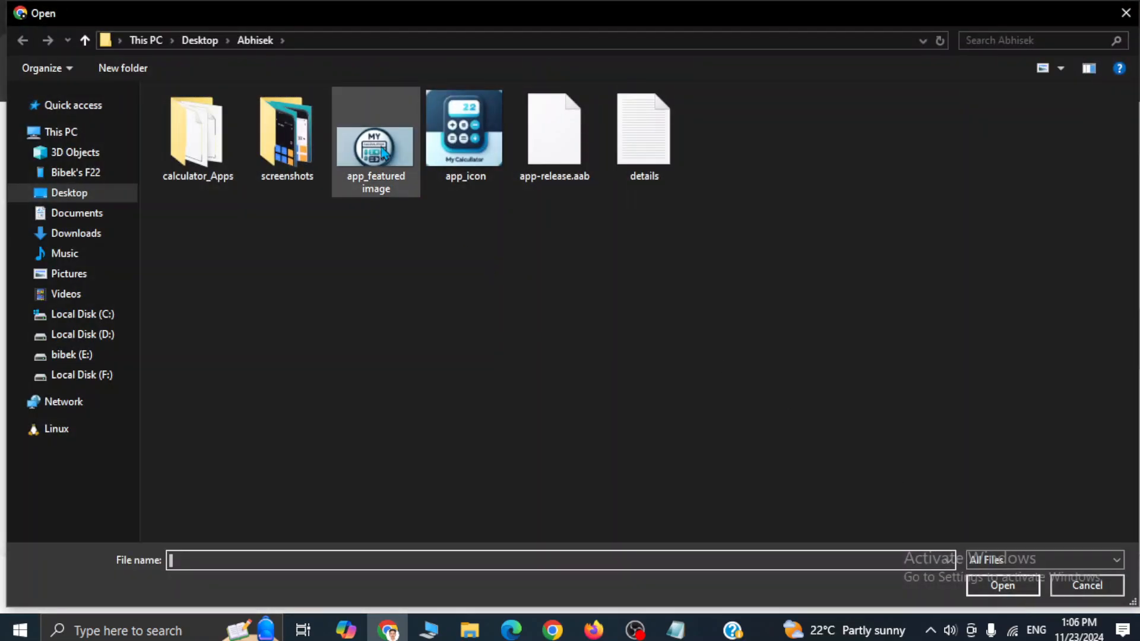
Step: Upload app_featured as the feature graphic, which is rejected for not being 1024 x 500 px
click(375, 145)
click(988, 591)
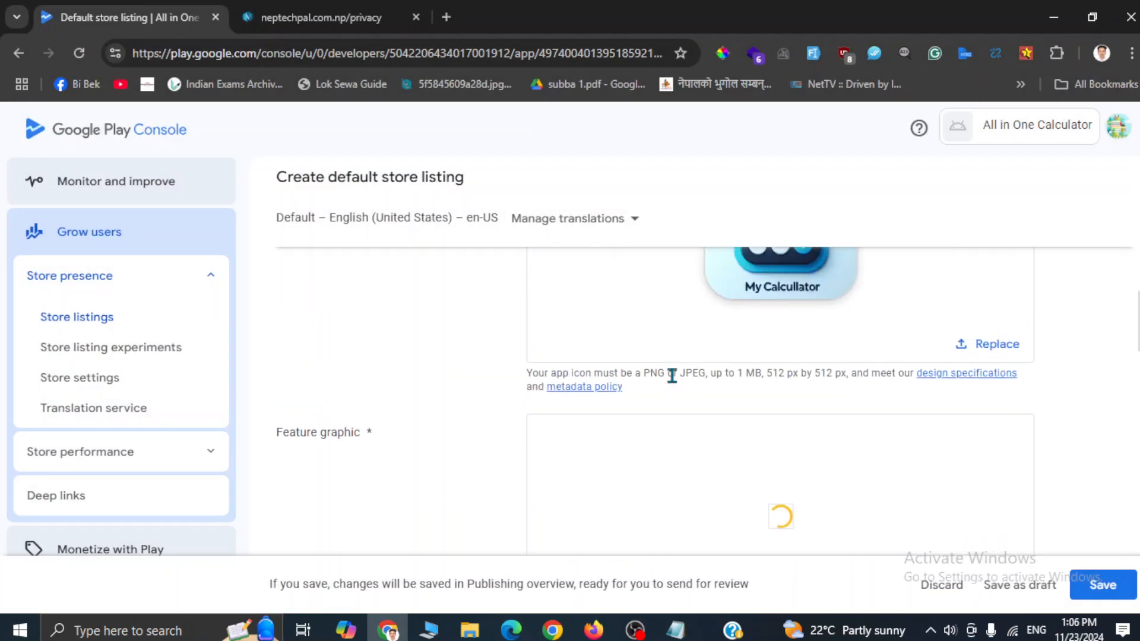
scroll(672, 378, down, 3)
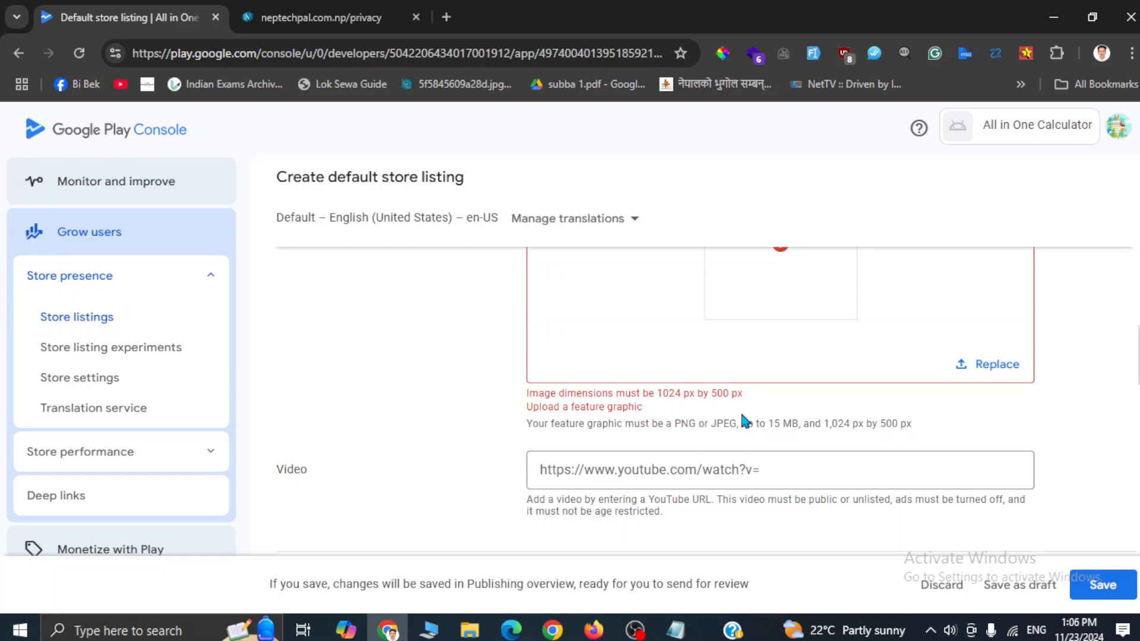
scroll(742, 420, up, 2)
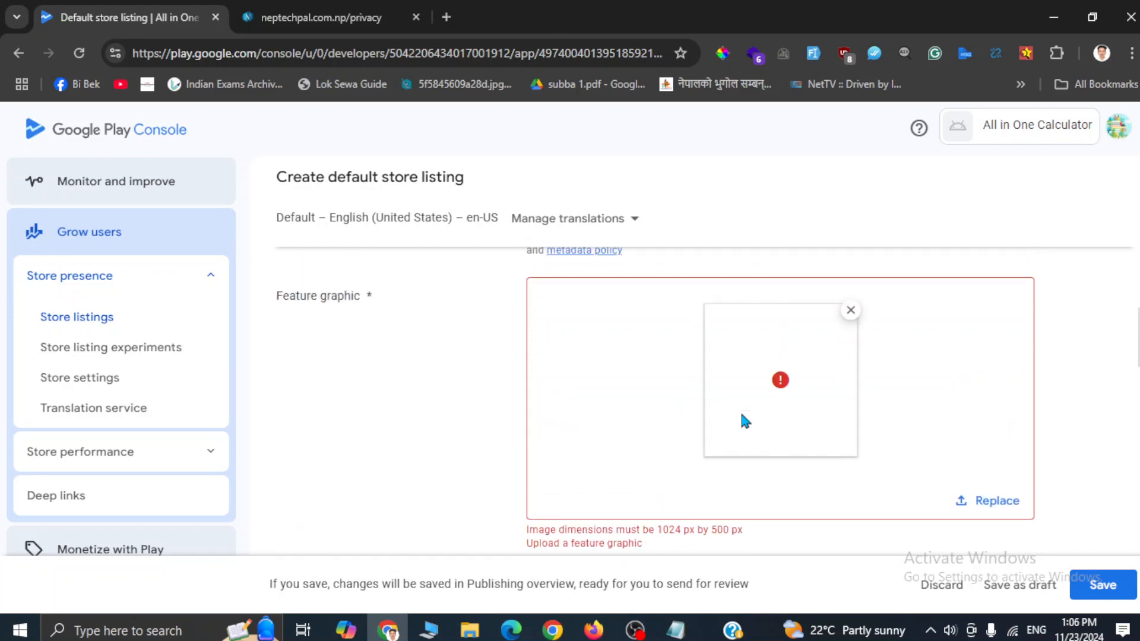
Step: Remove the rejected feature graphic and select app_featured again for upload
click(852, 311)
click(765, 446)
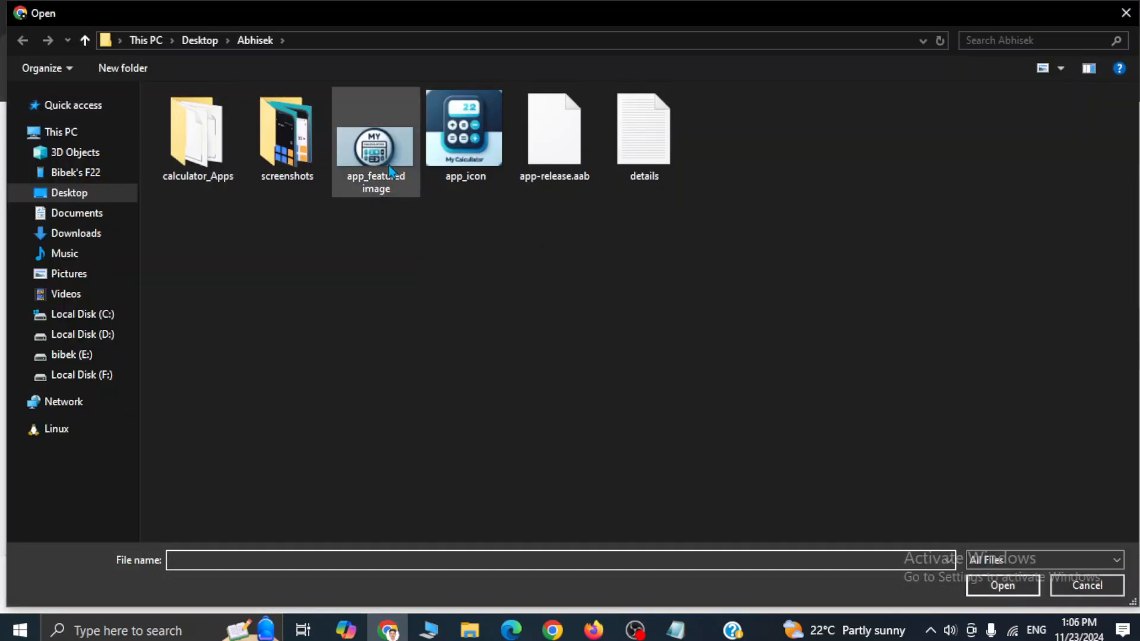
click(385, 161)
click(1004, 586)
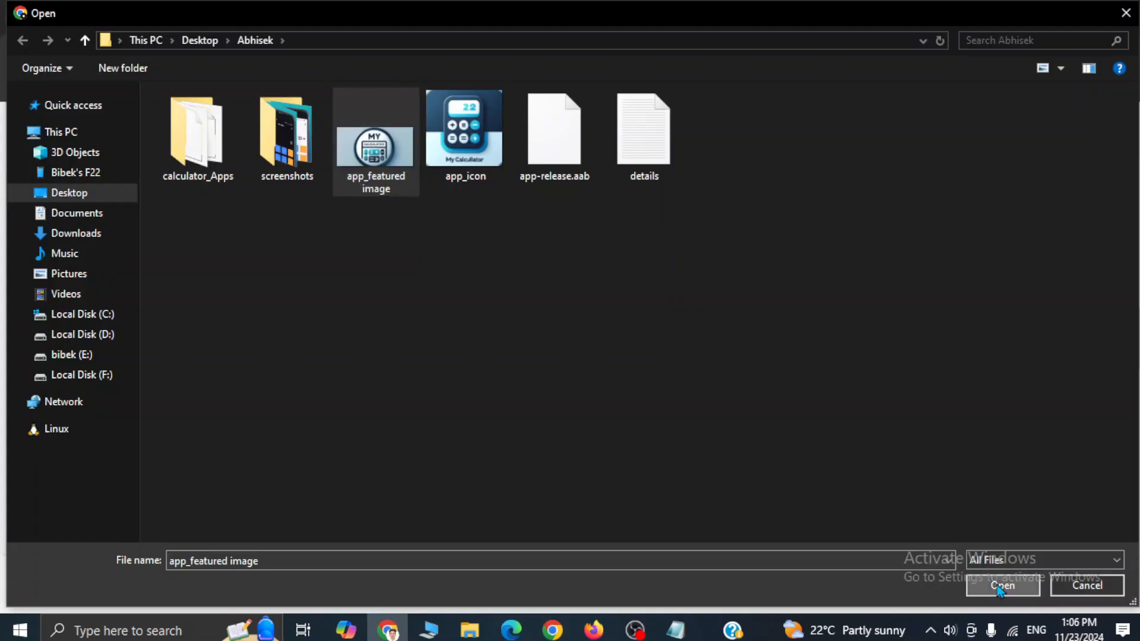